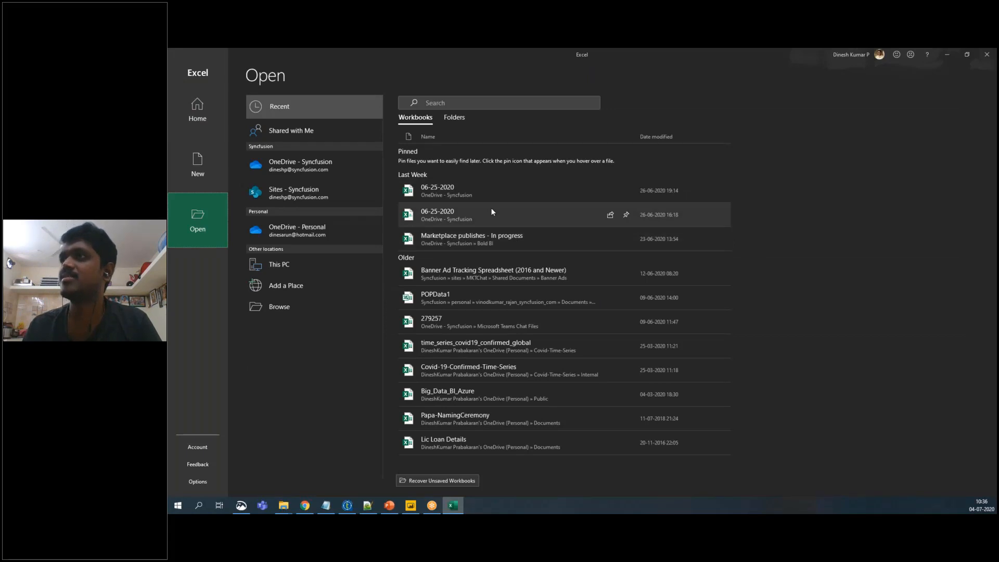
Open the most recently modified 06-25-2020 workbook from the recent files and dismiss the AutoSave notice.
left_click(491, 189)
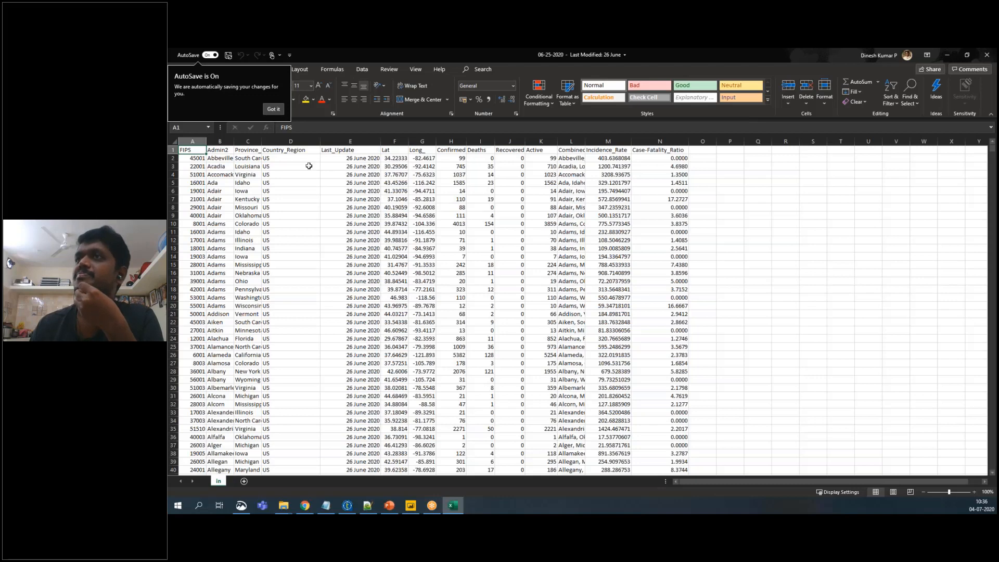
left_click(273, 110)
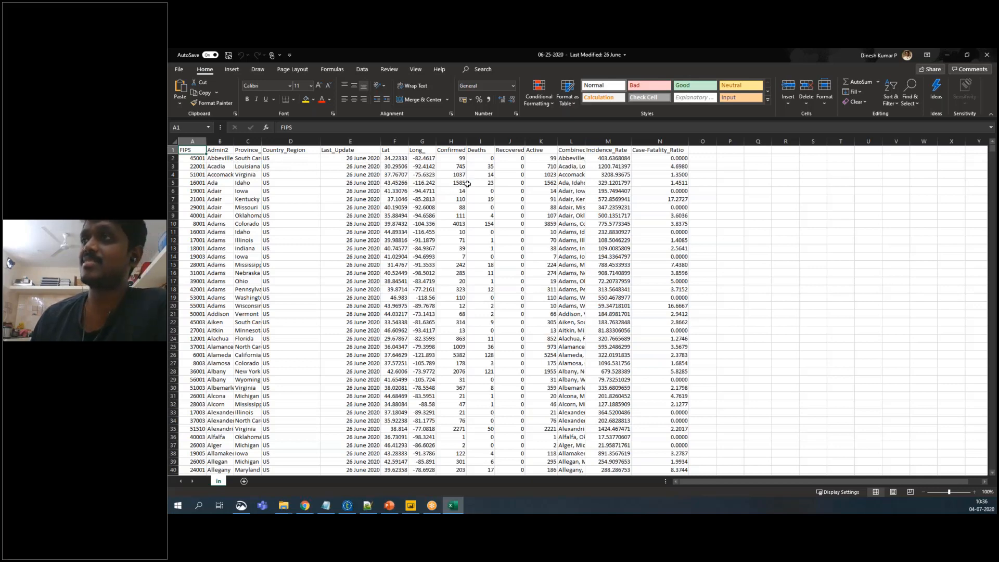
Examine the Last_Update, Confirmed, Deaths and Recovered values of the first record in row 2.
scroll(470, 184, "down", 1)
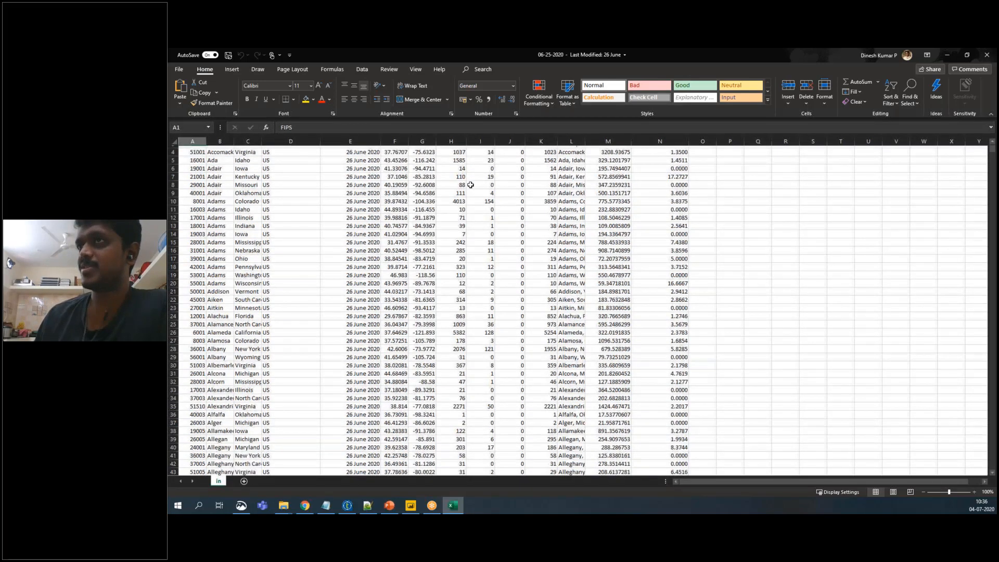
scroll(470, 185, "up", 1)
left_click(457, 158)
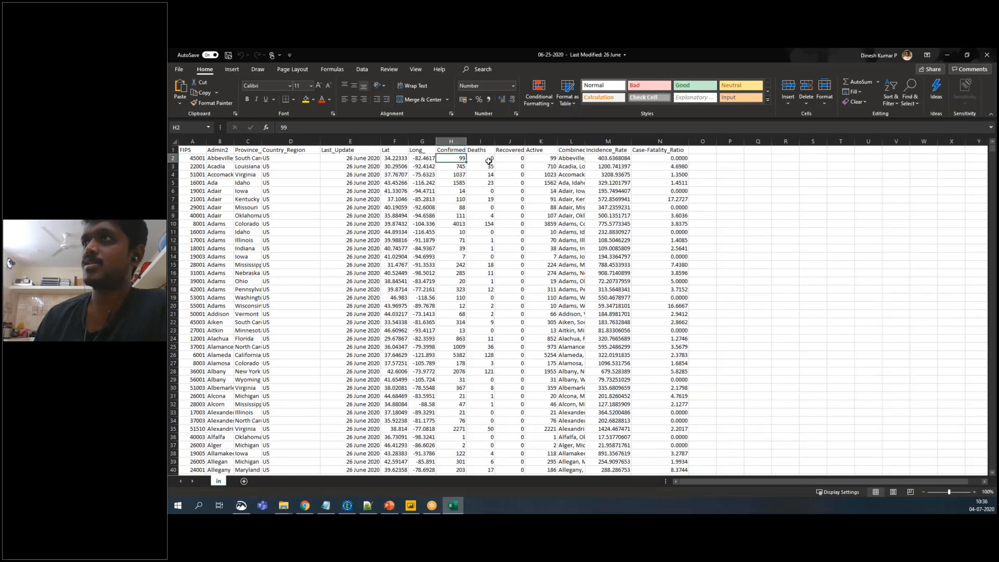
left_click(489, 162)
left_click(510, 158)
left_click(357, 160)
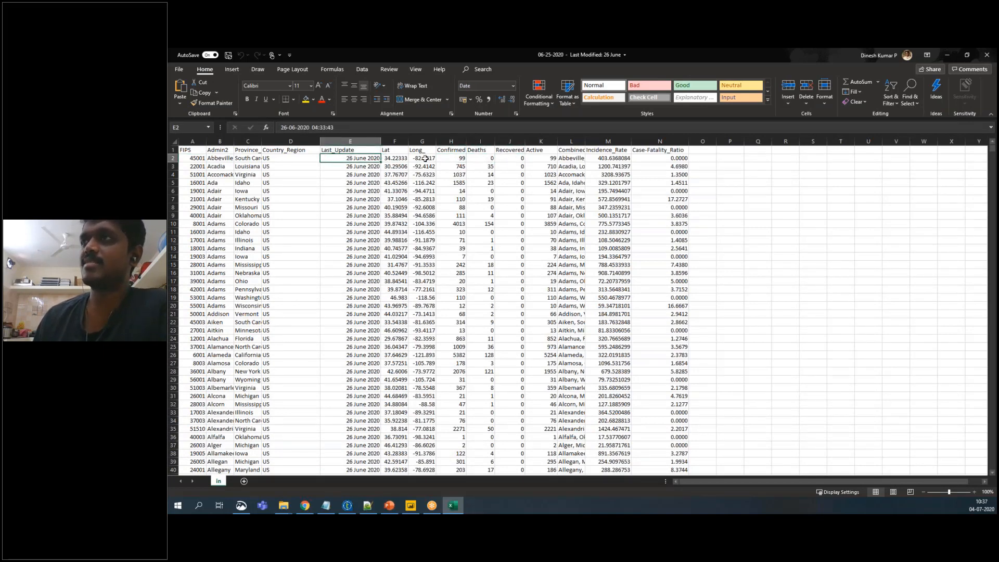
left_click(457, 158)
left_click(484, 158)
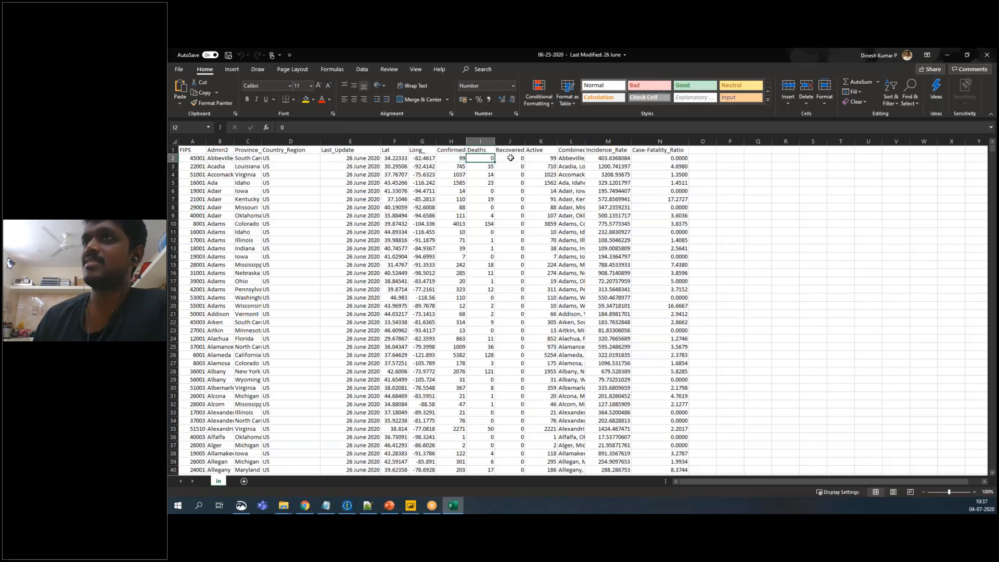
left_click(510, 158)
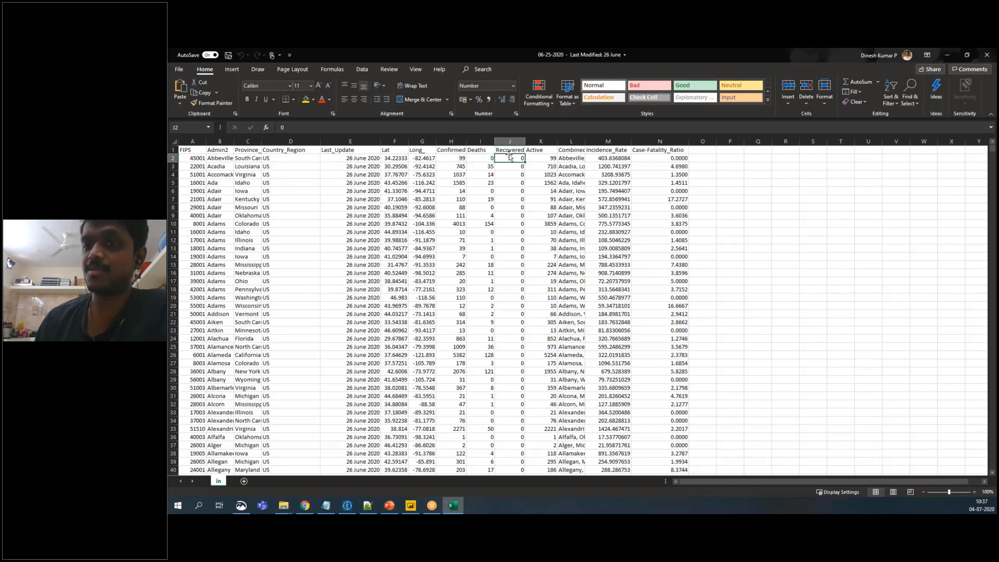
Run Ideas on the dataset starting from cell A1 and expand the suggestions to show all results.
left_click(191, 150)
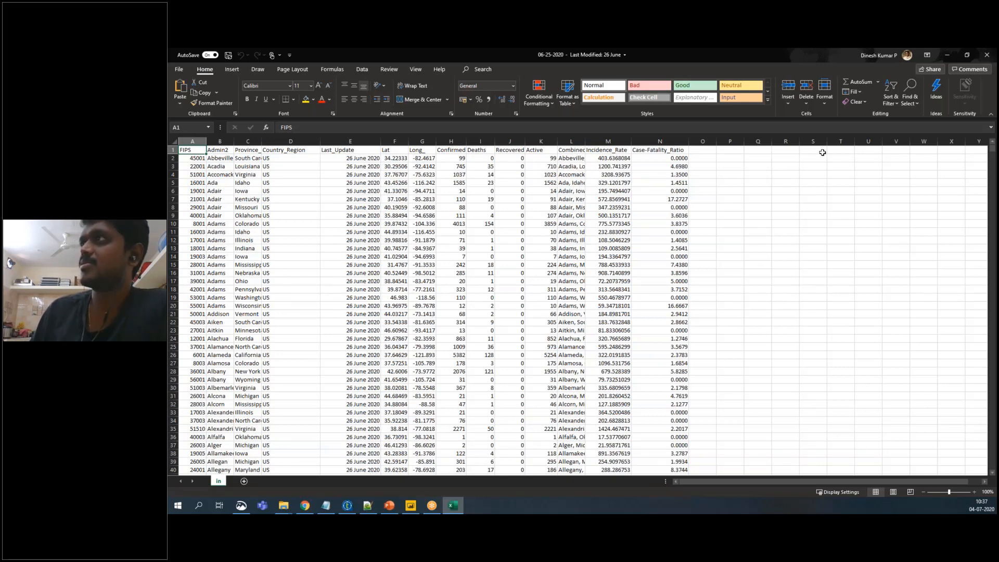
left_click(938, 103)
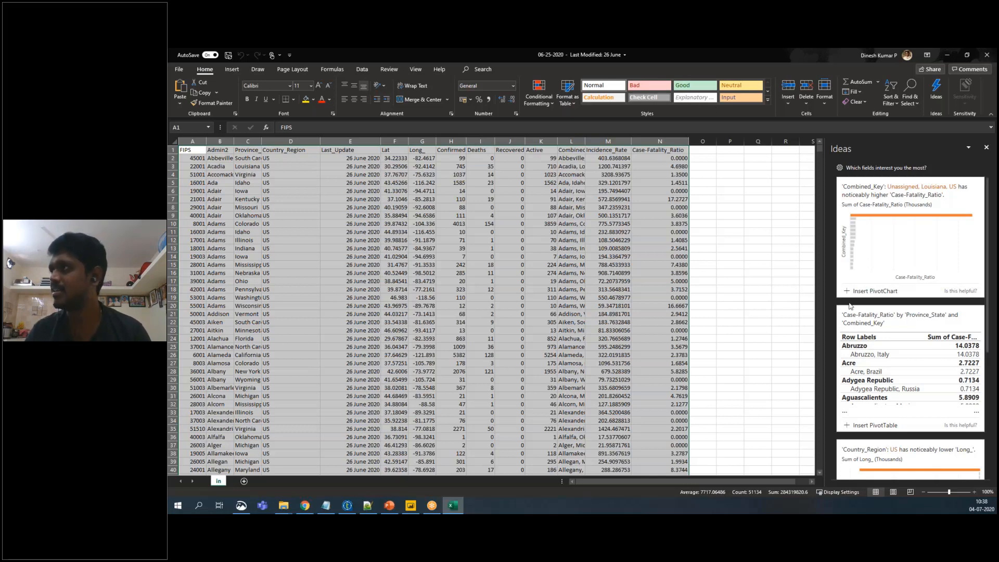
scroll(849, 307, "down", 4)
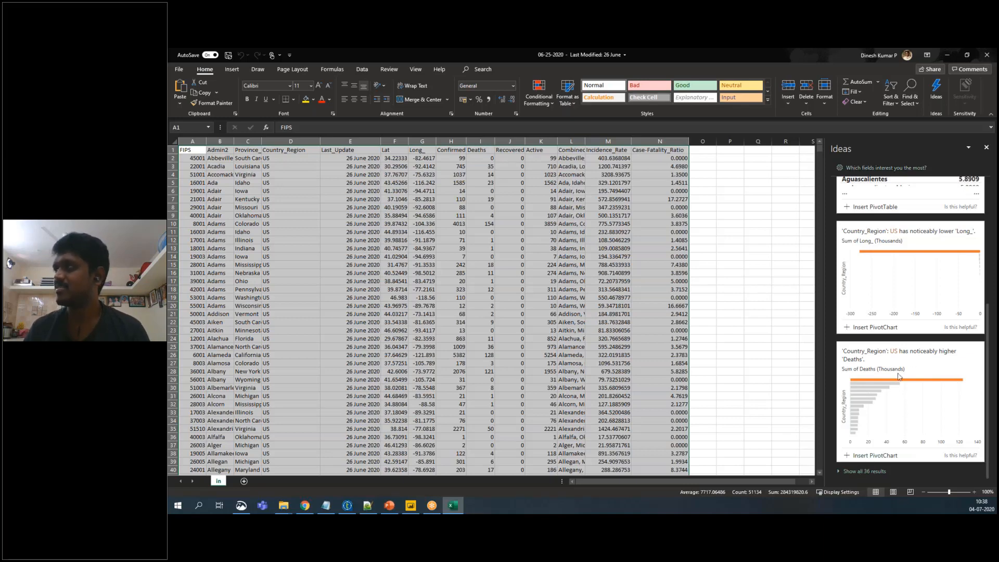
scroll(875, 430, "down", 2)
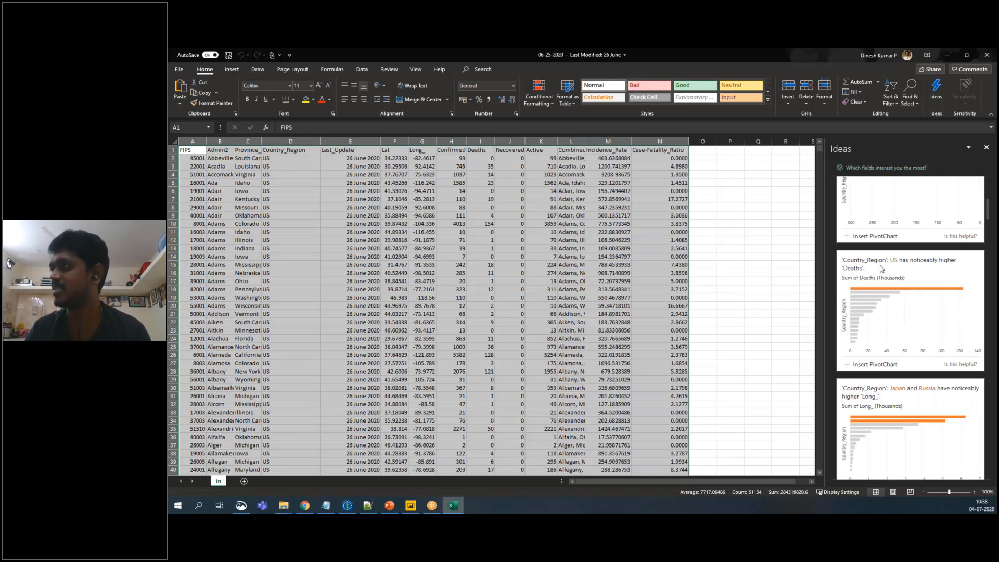
Review the suggested insights on Country_Region, Incidence_Rate, the Confirmed and Deaths correlation, and Recovered cases.
scroll(893, 329, "down", 4)
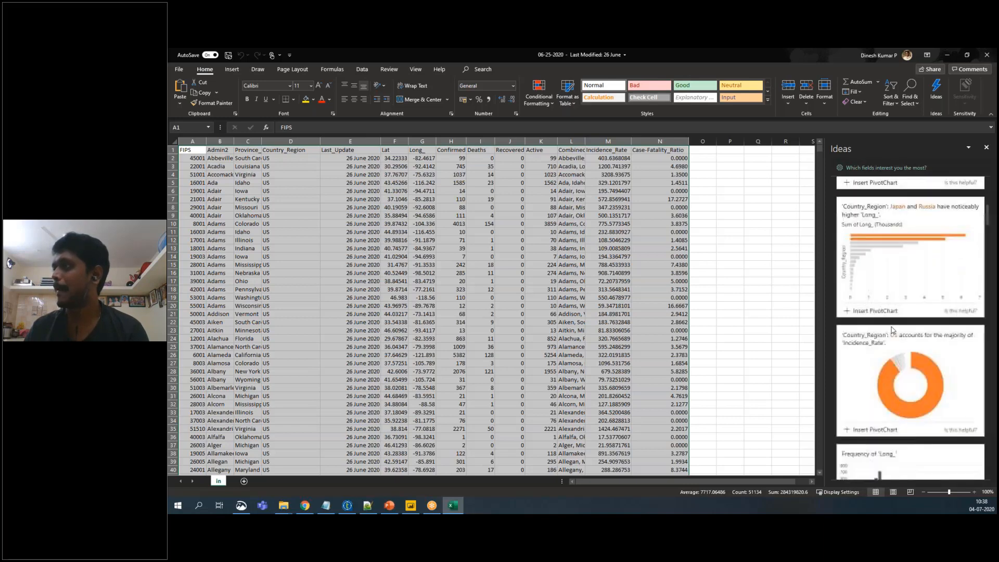
scroll(872, 374, "down", 2)
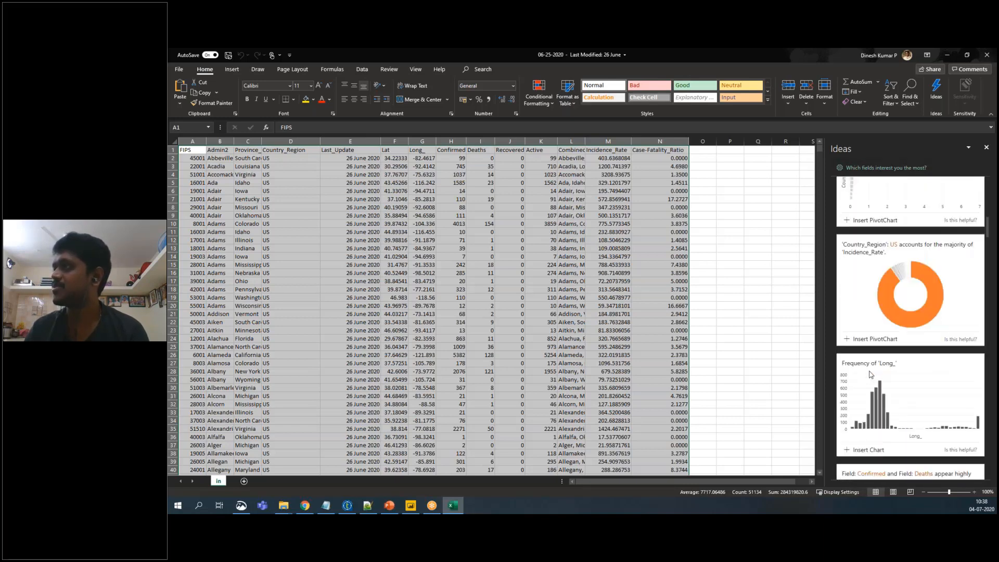
scroll(870, 375, "down", 7)
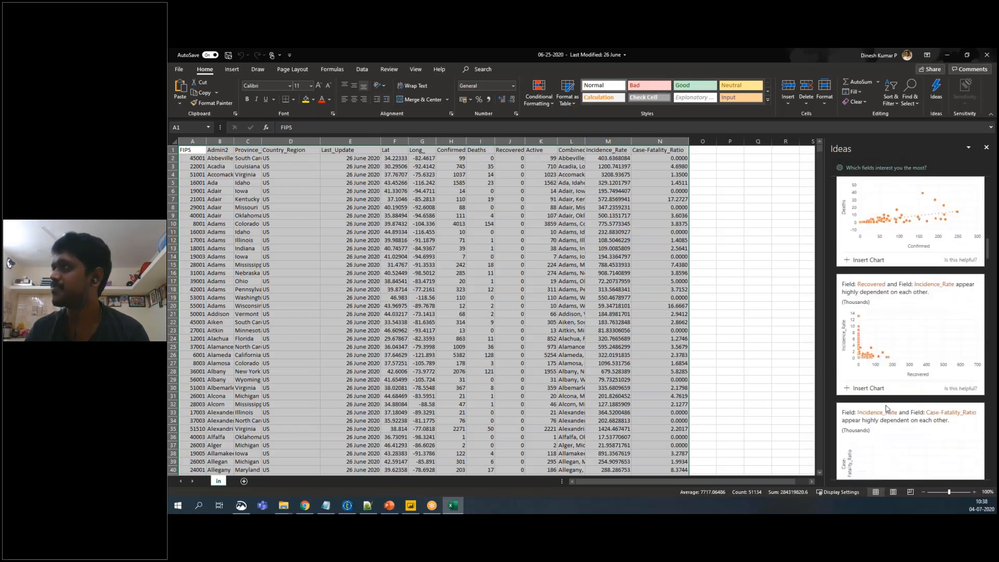
scroll(886, 408, "up", 2)
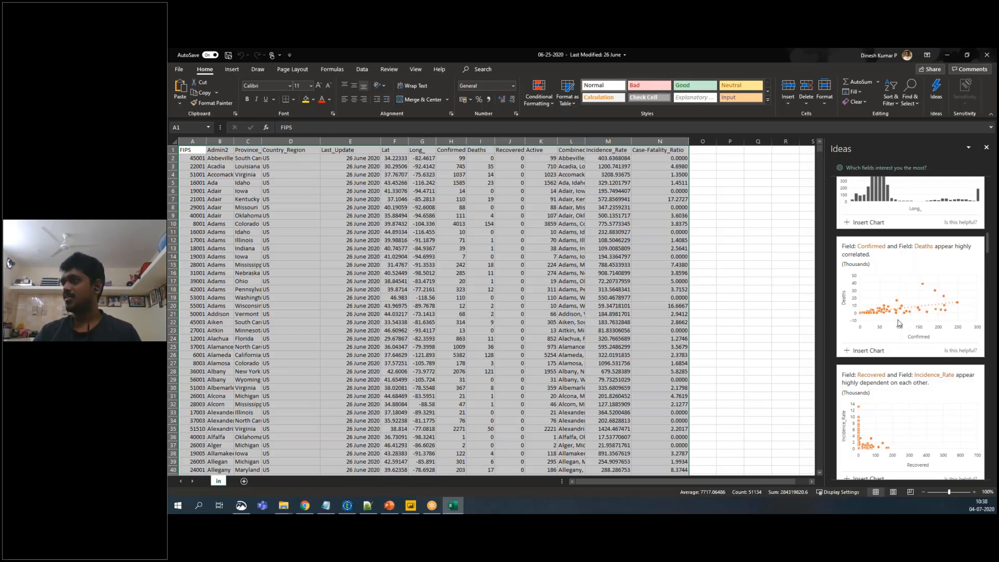
scroll(902, 322, "down", 2)
scroll(899, 323, "down", 6)
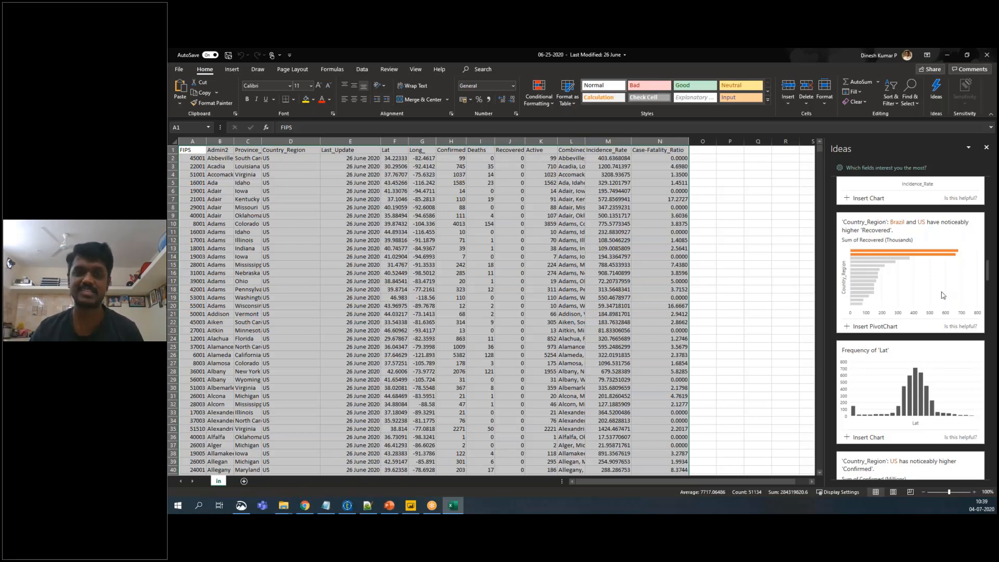
Minimize the workbook, switch to the PowerPoint slide show and advance to the Dimensions vs Measures slide.
left_click(950, 54)
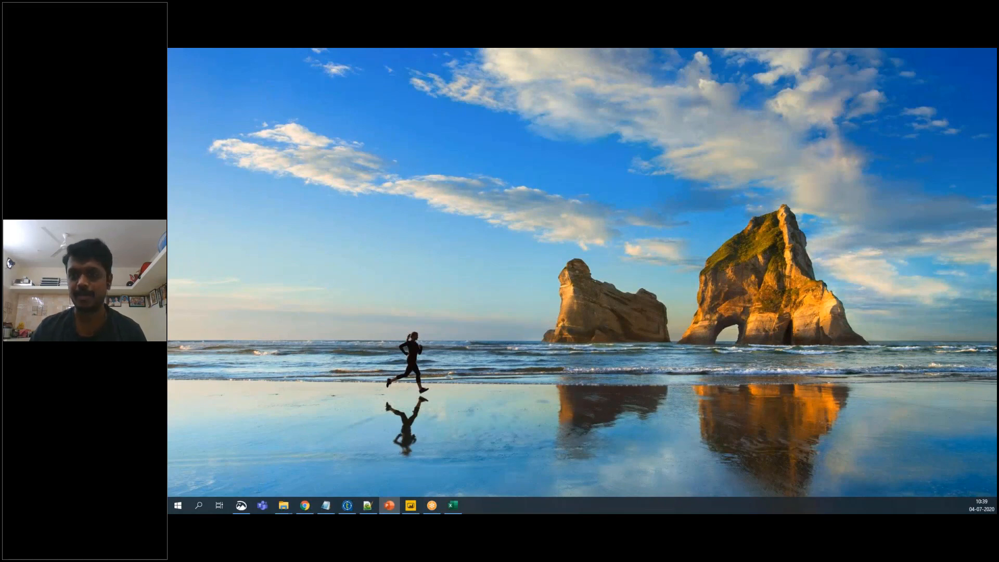
key("alt+Tab")
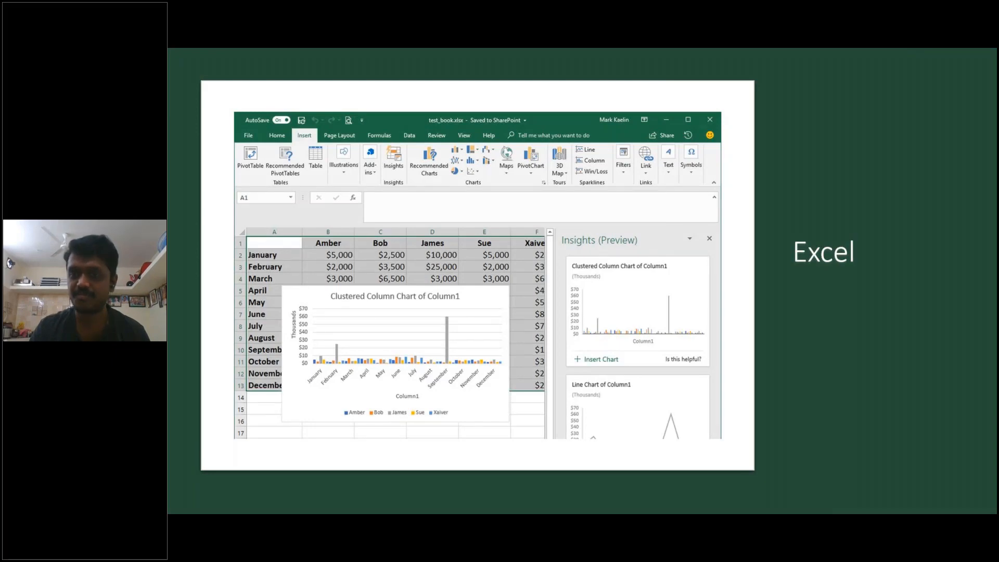
key("Right")
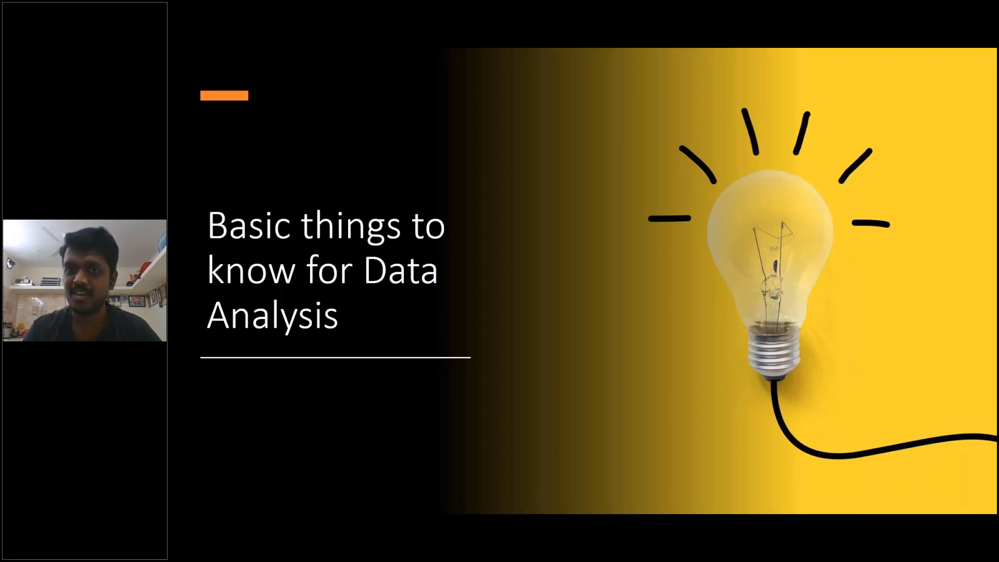
key("Right")
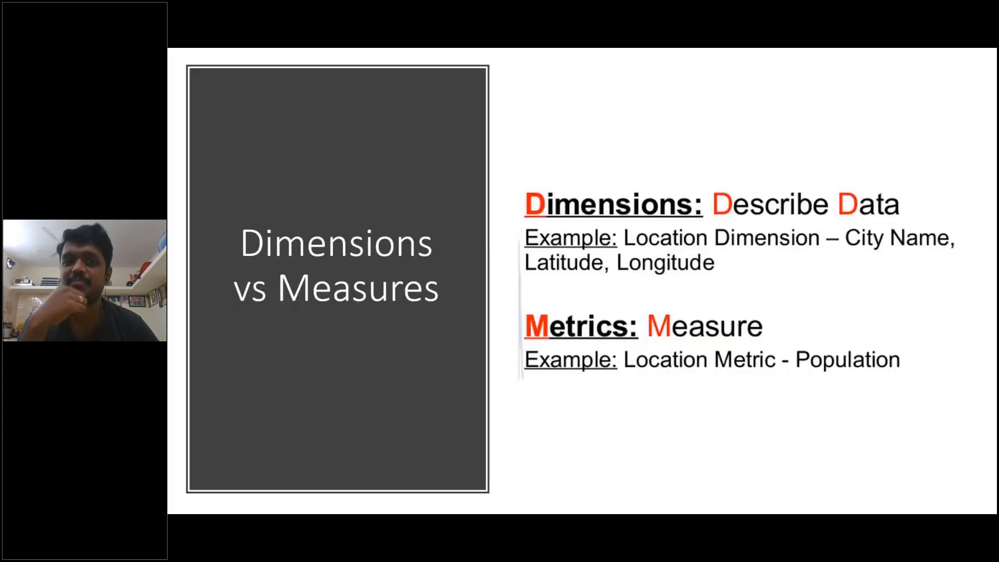
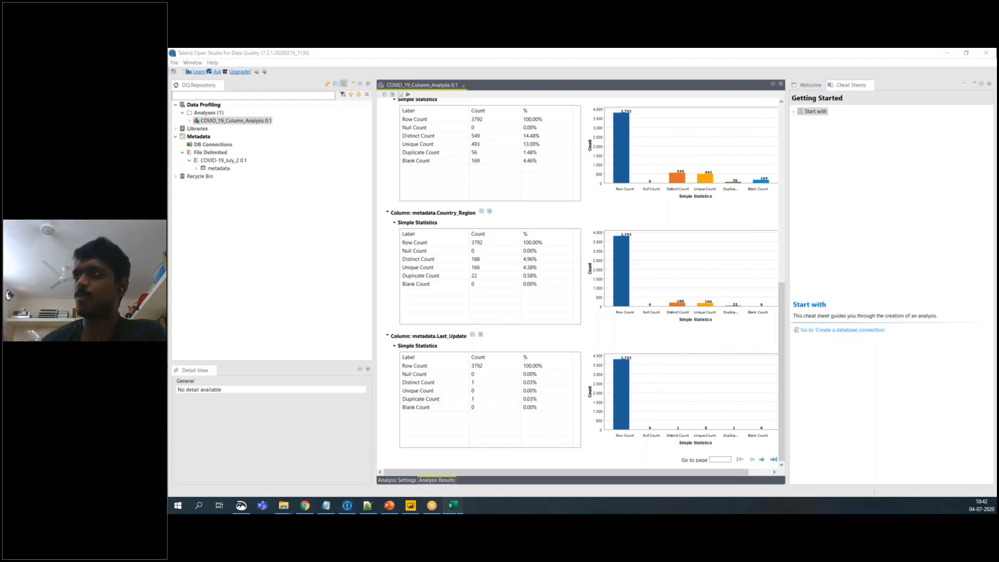
Switch back to the 06-25-2020 workbook in Excel and select cell E11.
left_click(454, 508)
left_click(333, 232)
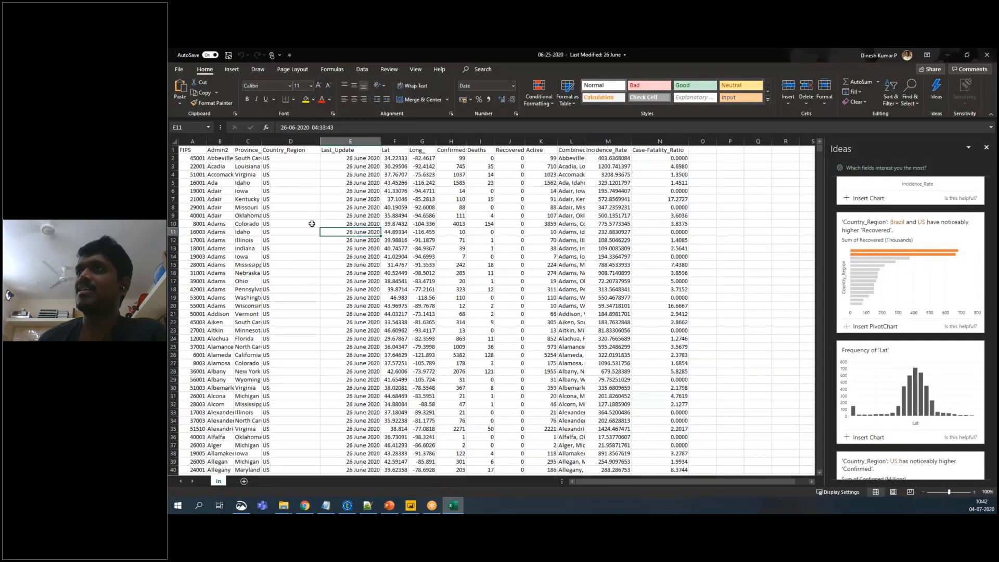
Clear the Country_Region values in cells D271 to D277.
scroll(311, 223, "down", 20)
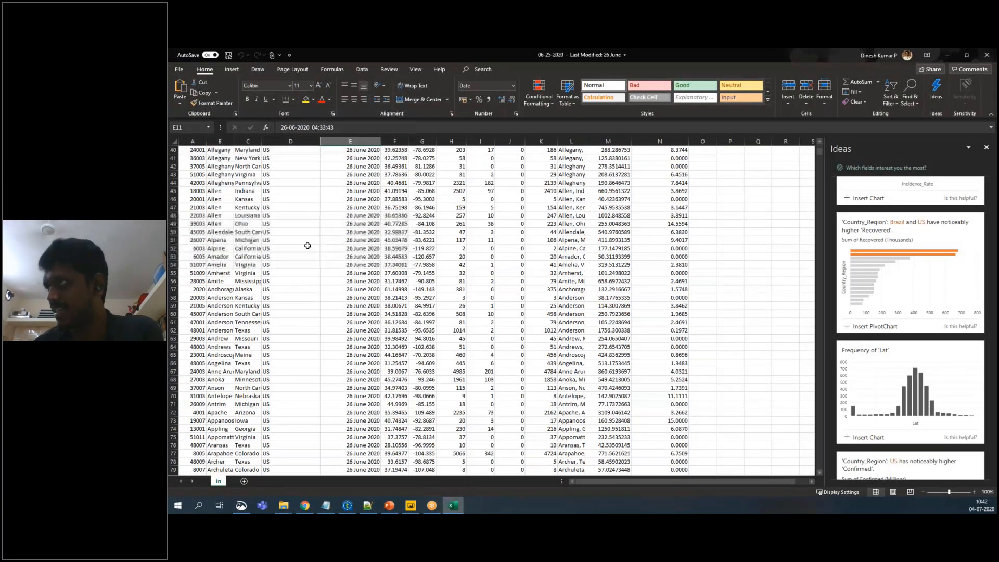
scroll(307, 266, "down", 20)
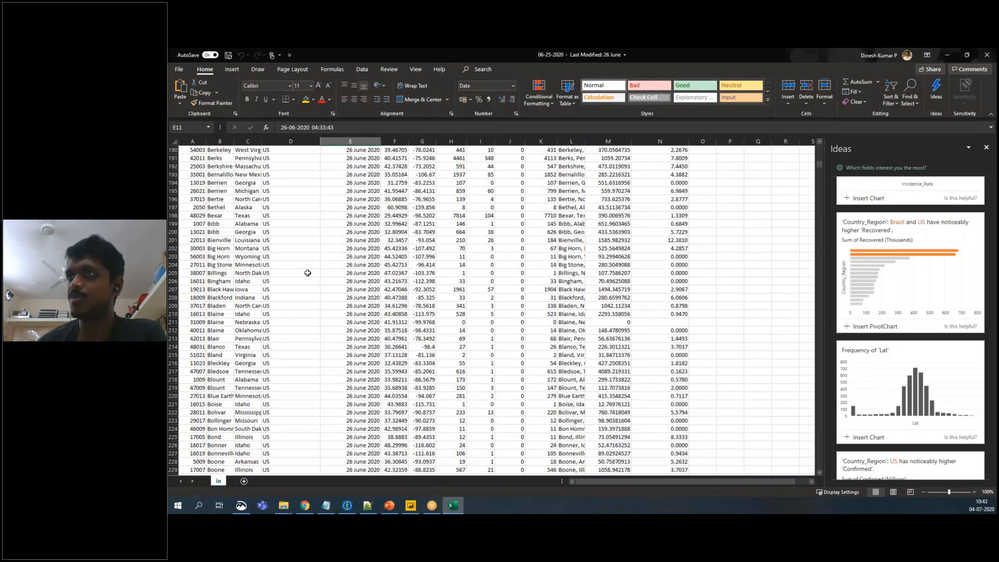
scroll(307, 272, "down", 19)
left_click_drag(291, 249, 312, 298)
key("Delete")
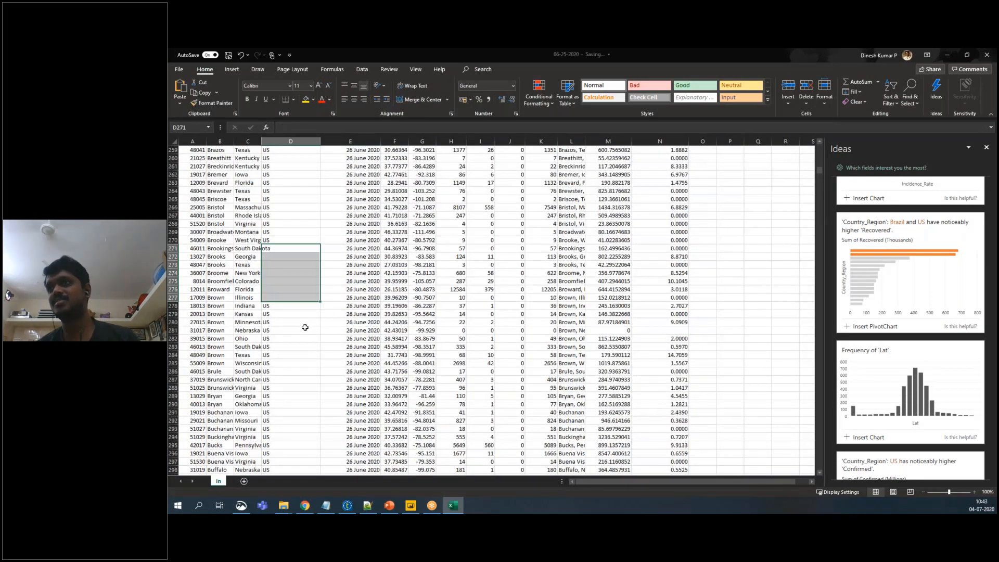
left_click(305, 329)
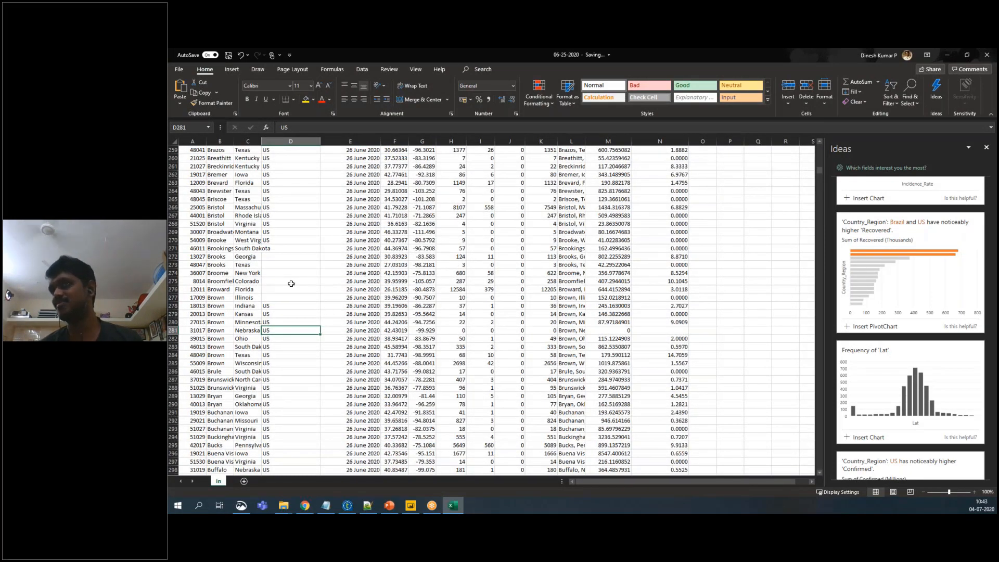
Inspect the emptied Country_Region cells and undo the clearing of D271 to D277.
scroll(291, 283, "up", 20)
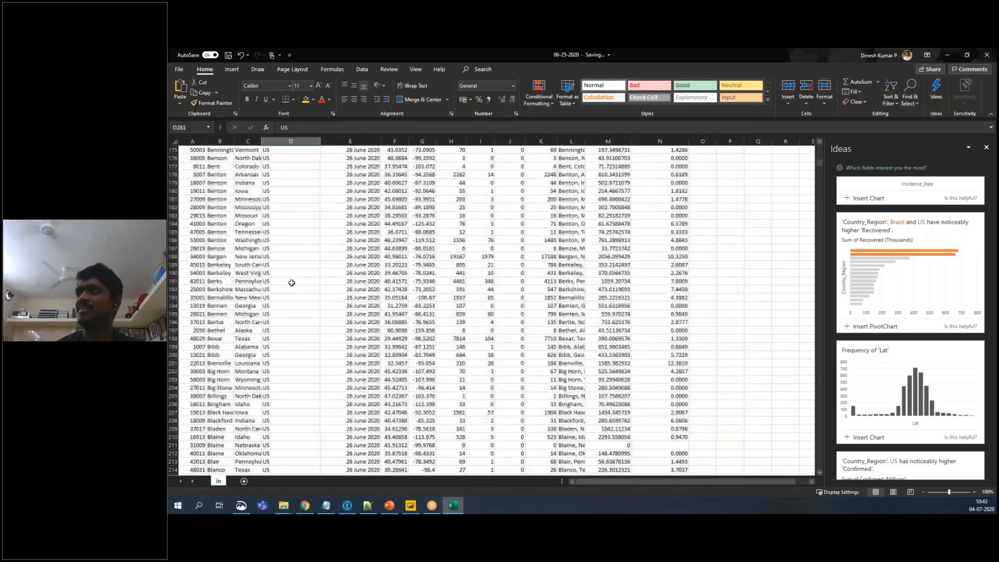
scroll(290, 281, "down", 20)
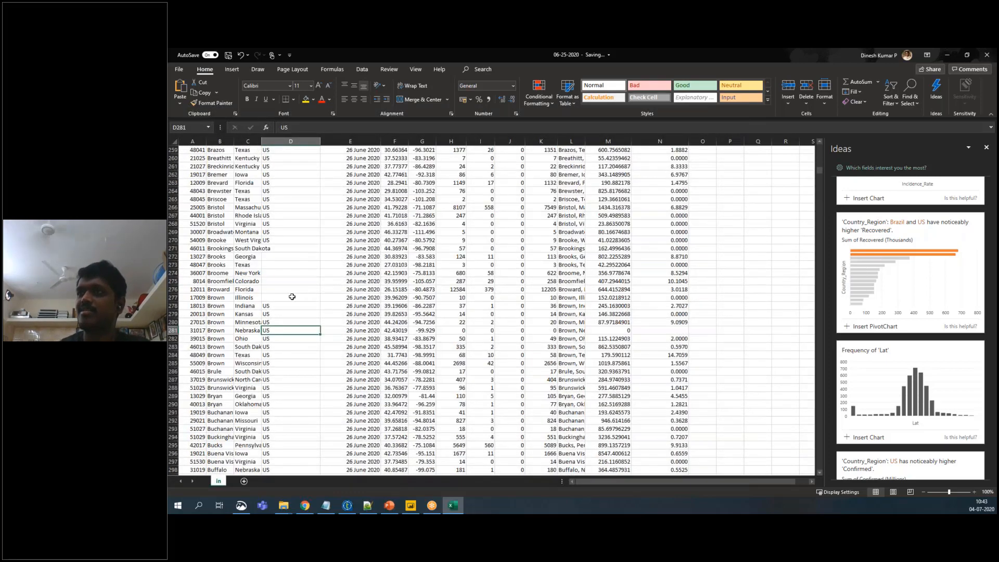
left_click(286, 255)
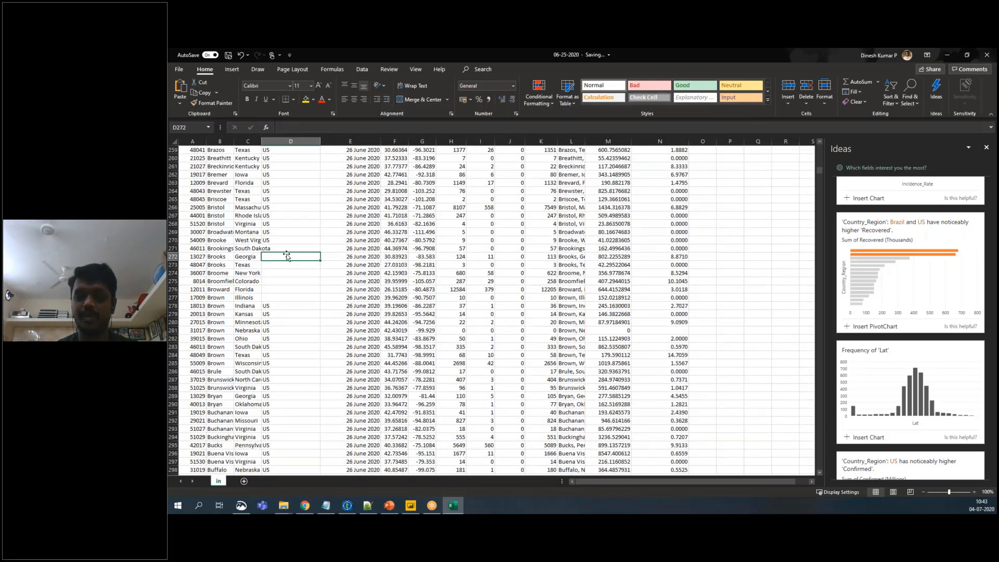
key("ctrl+z")
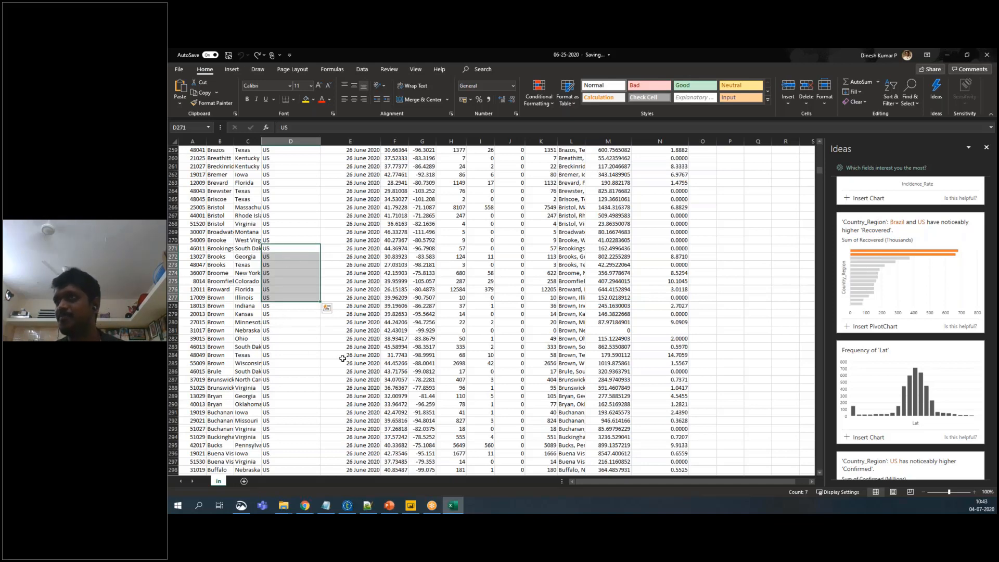
Replace the Lat value of the first record in cell F2 with the invalid text "weqqe324".
scroll(340, 360, "up", 5)
scroll(342, 360, "down", 6)
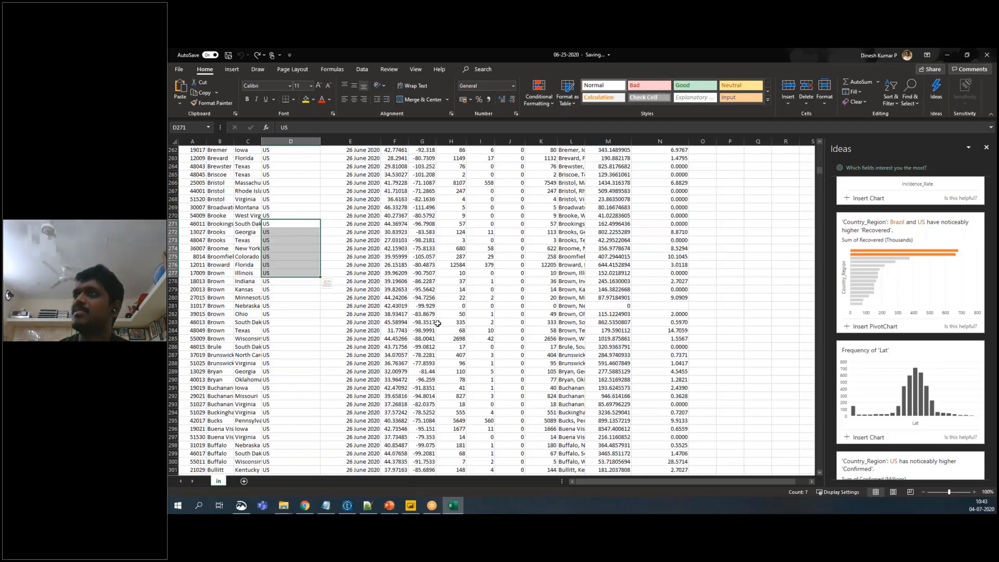
scroll(437, 323, "up", 20)
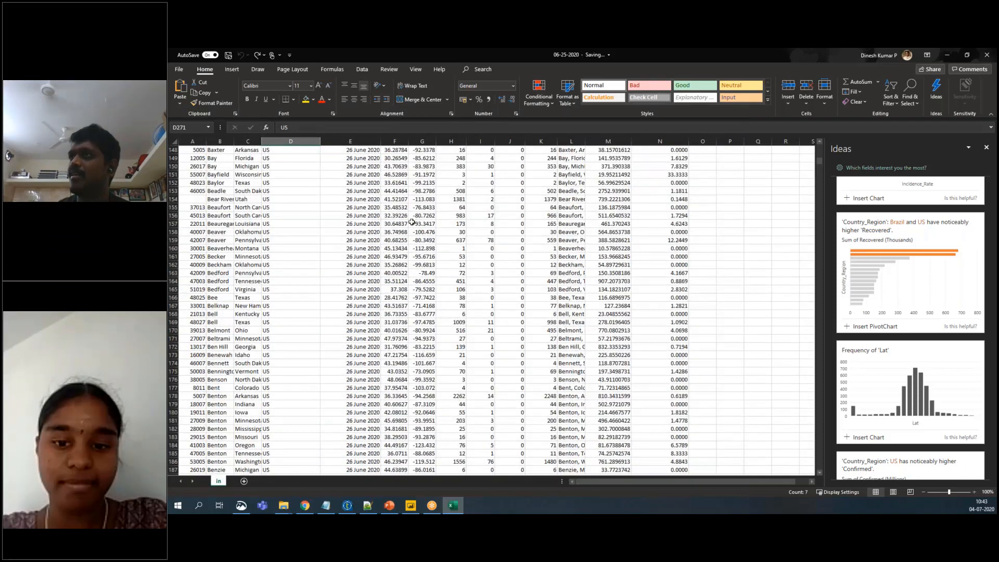
scroll(412, 222, "up", 20)
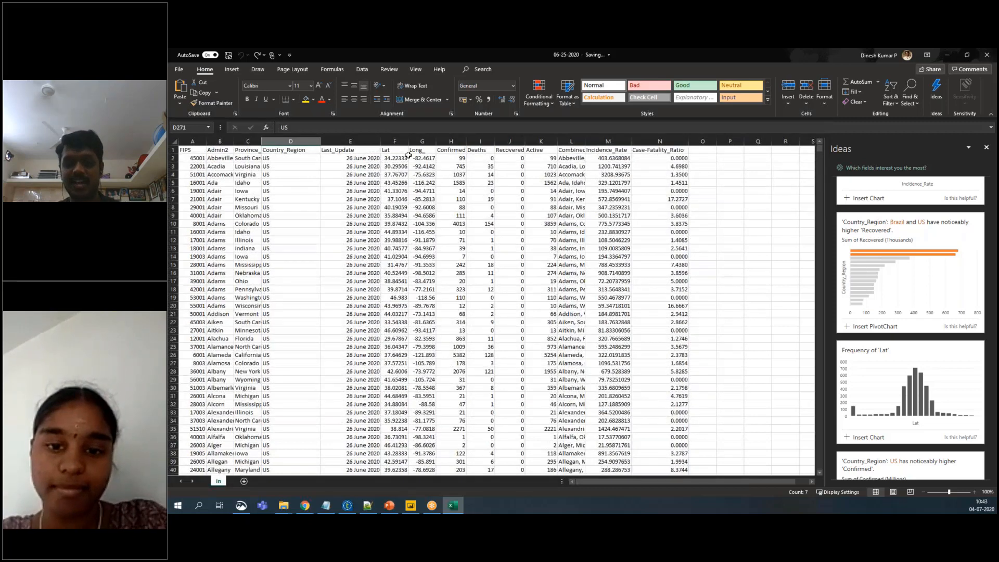
left_click(408, 156)
type("weqqe324")
key("Tab")
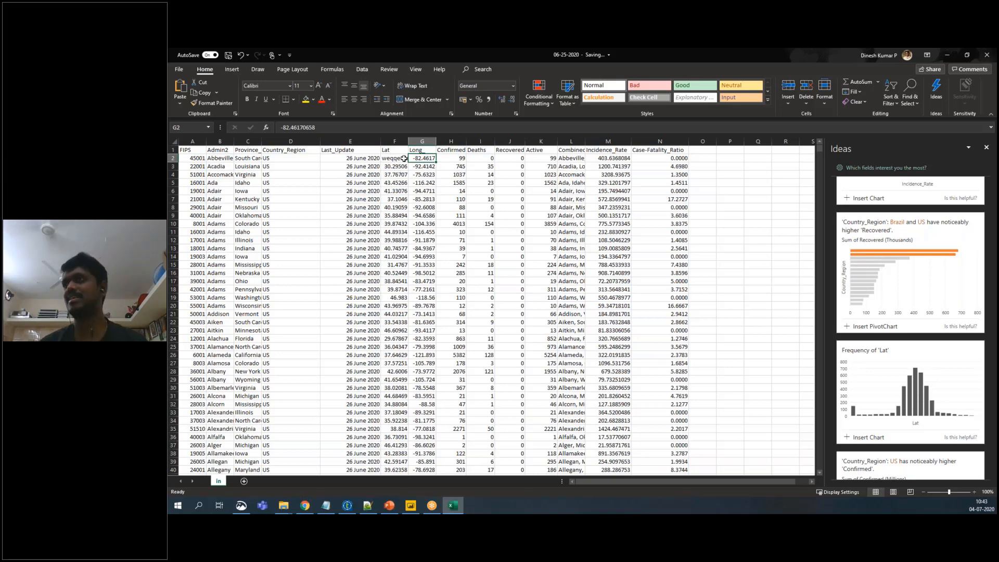
left_click(401, 159)
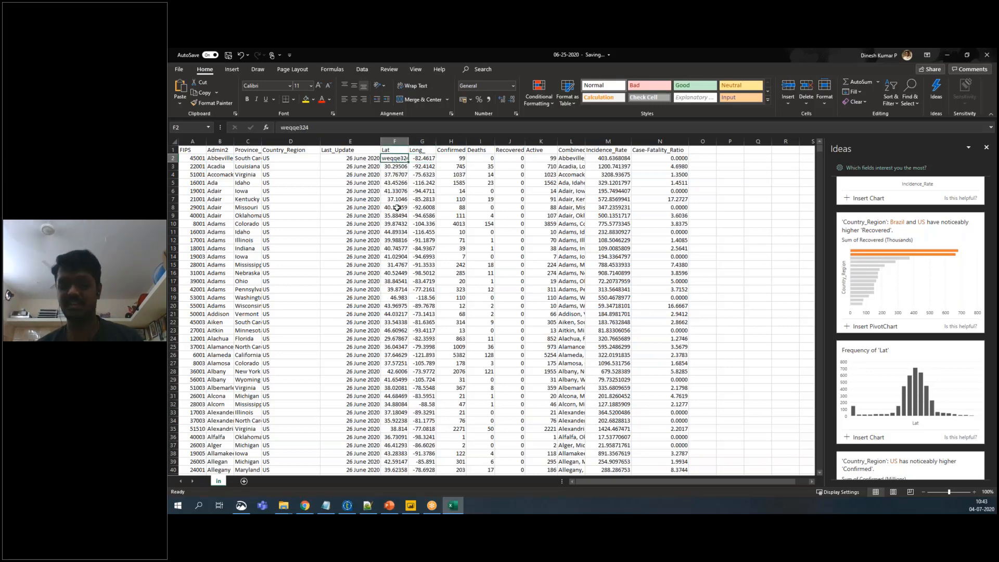
Undo the invalid Lat entry in cell F2 and switch to Talend Open Studio for Data Quality.
key("ctrl+z")
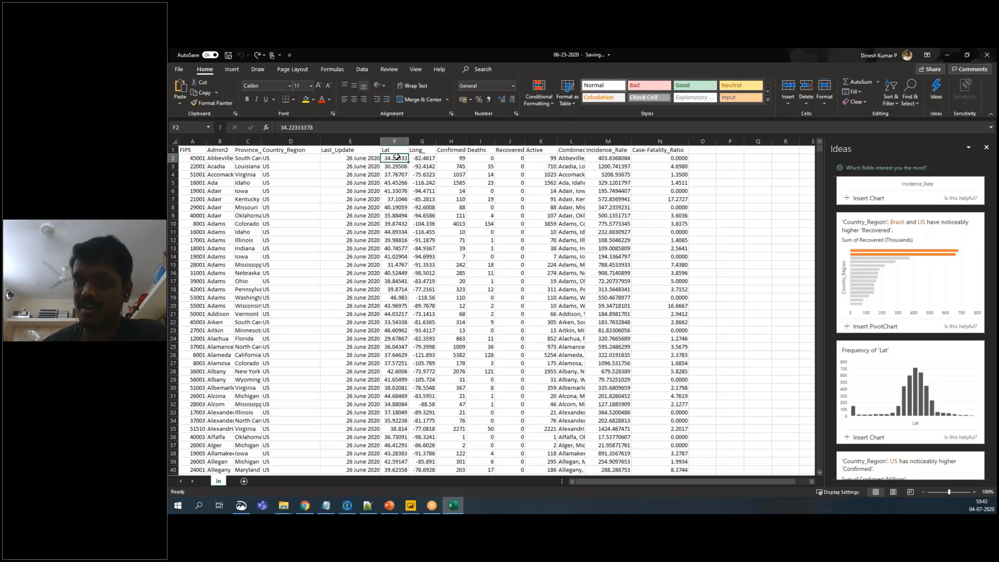
key("alt+Tab")
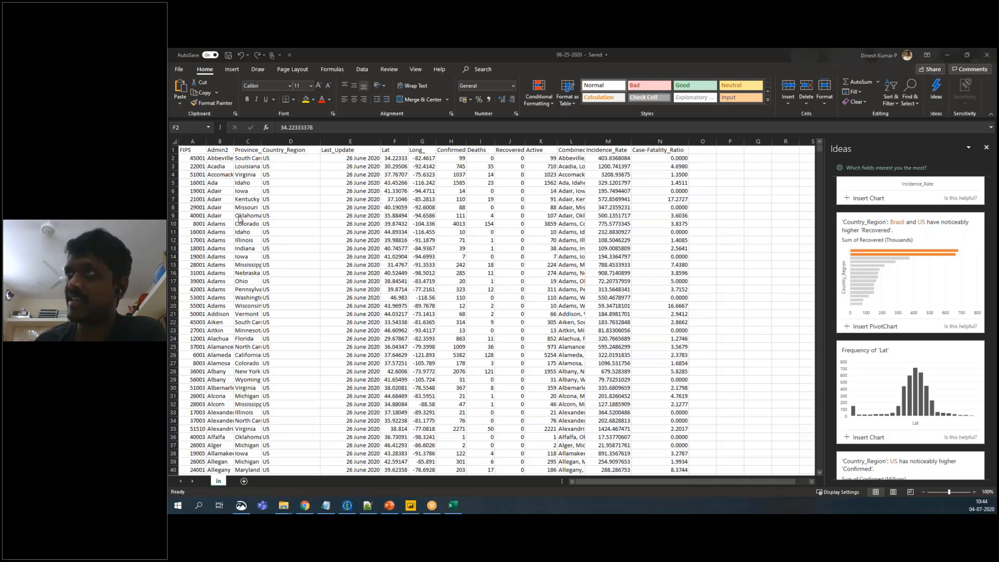
left_click(947, 54)
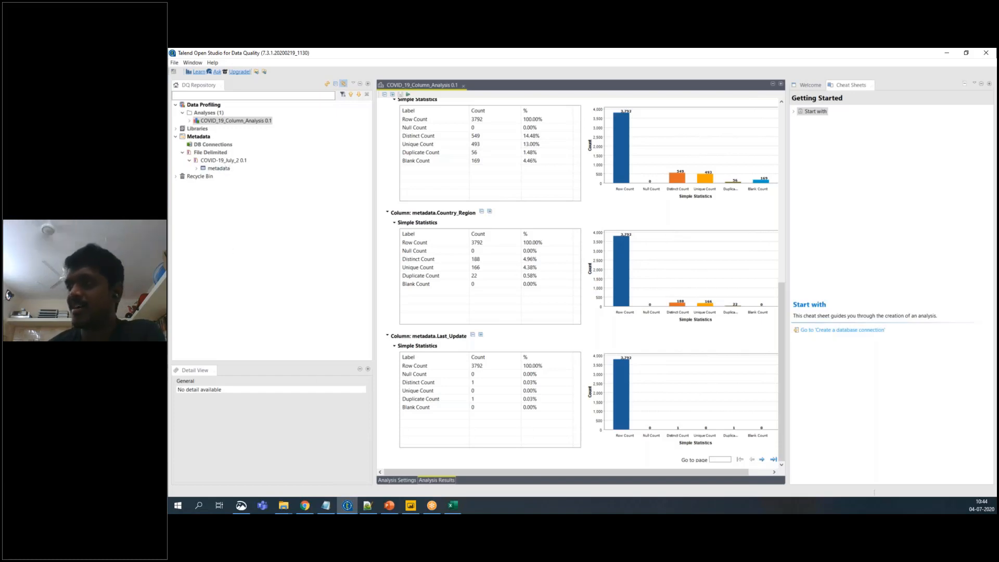
Switch to the browser, reload the CSSEGISandData/COVID-19 GitHub repository and review its folders and the data sources in the README.
mouse_move(452, 505)
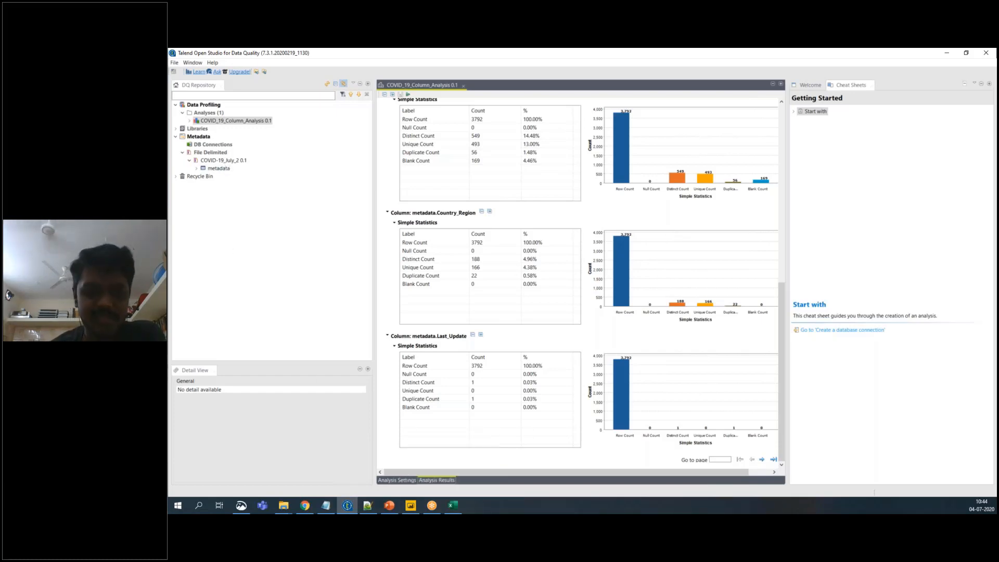
key("alt+Tab")
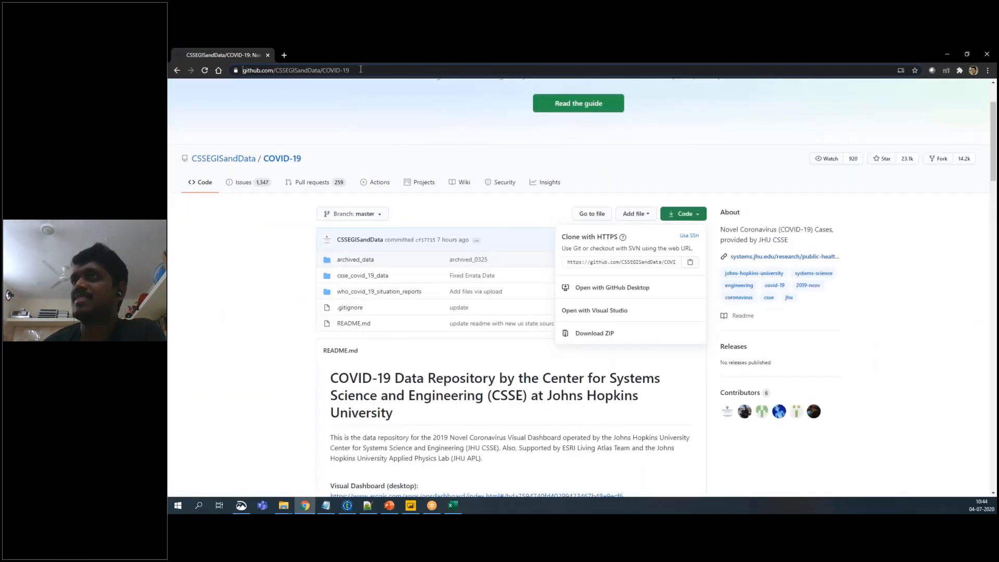
left_click(360, 70)
key("Return")
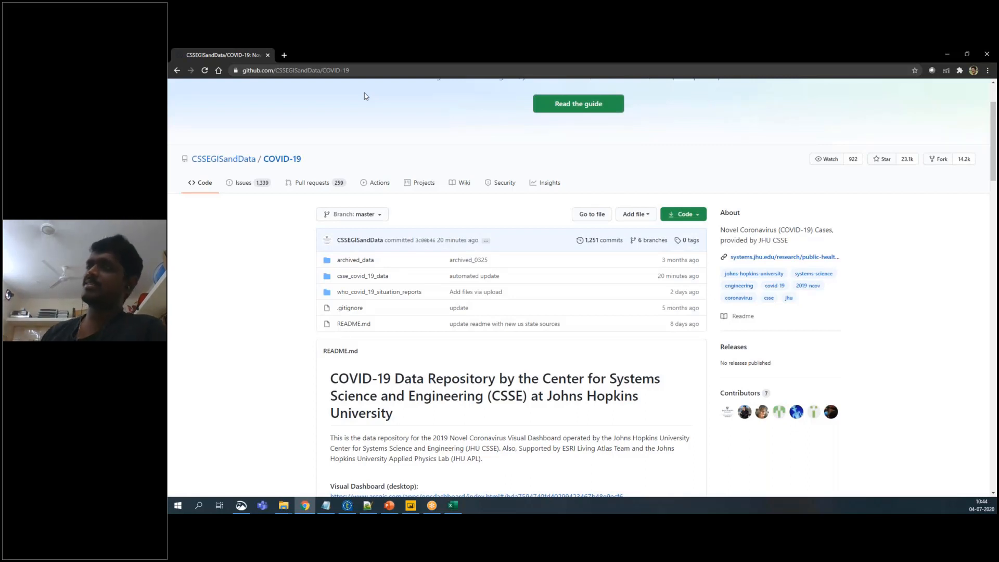
scroll(237, 390, "down", 3)
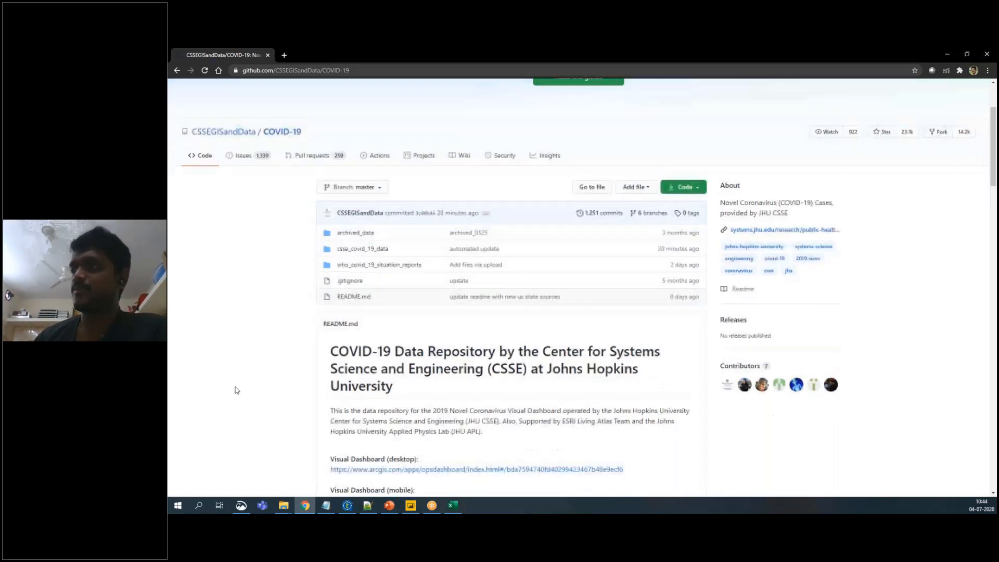
scroll(236, 390, "down", 4)
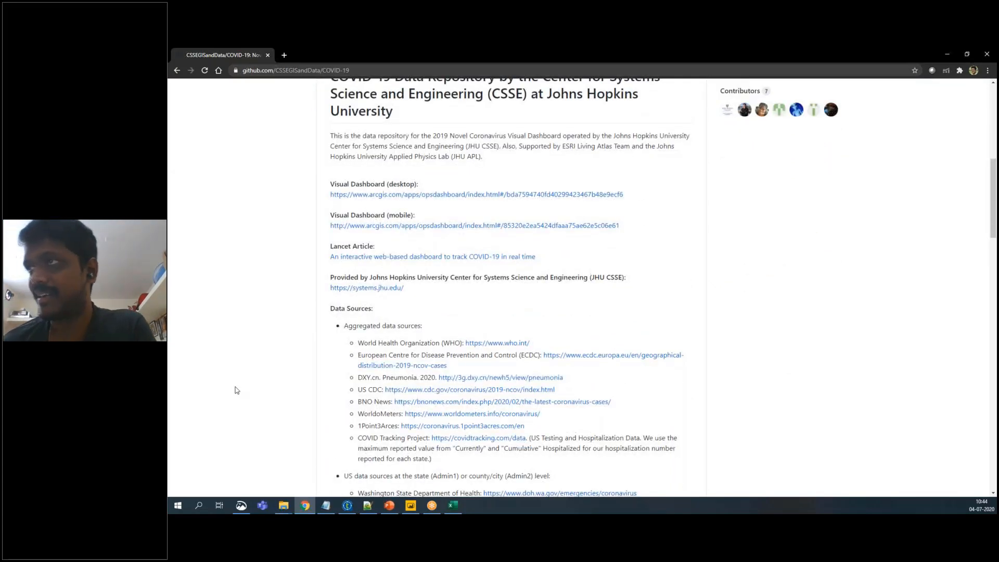
scroll(236, 391, "up", 9)
scroll(236, 390, "down", 2)
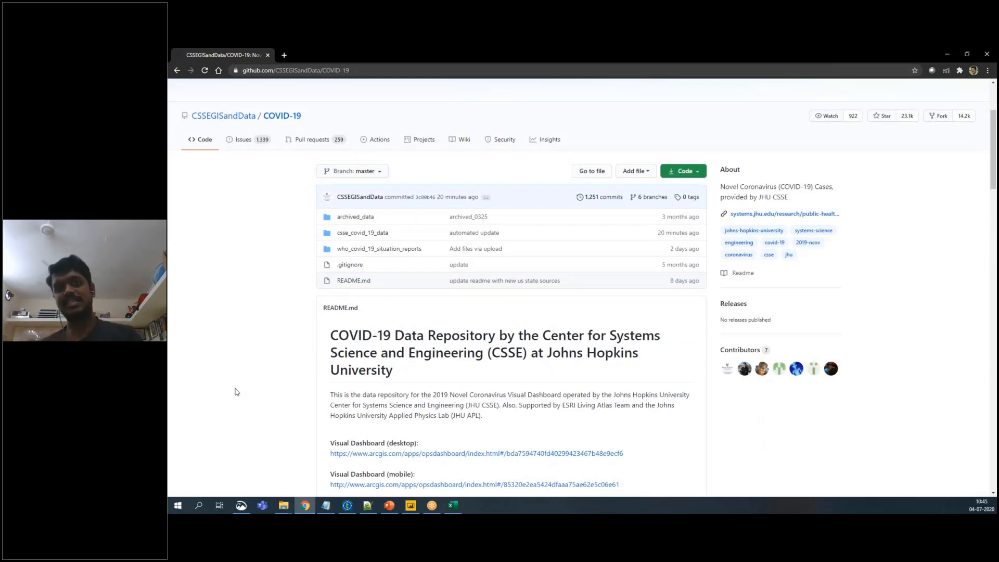
Open the csse_covid_19_daily_reports folder inside csse_covid_19_data and look through the daily CSV files.
left_click(353, 233)
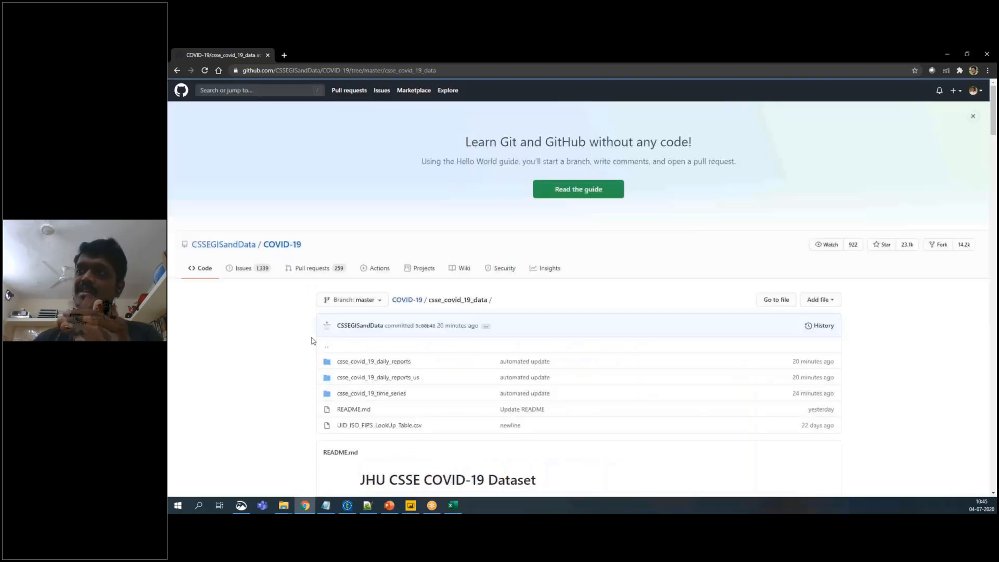
scroll(312, 344, "down", 2)
left_click(403, 274)
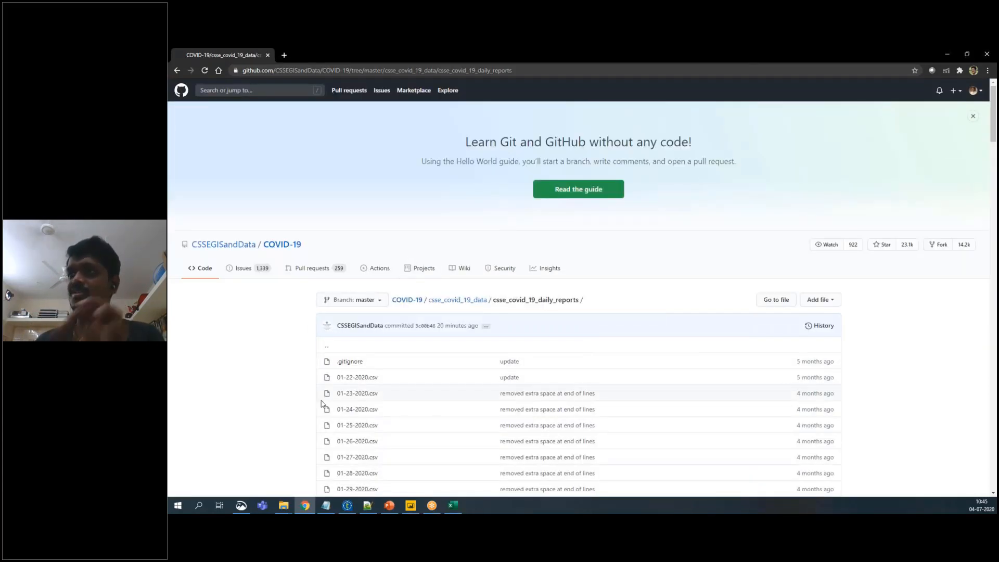
scroll(321, 403, "down", 9)
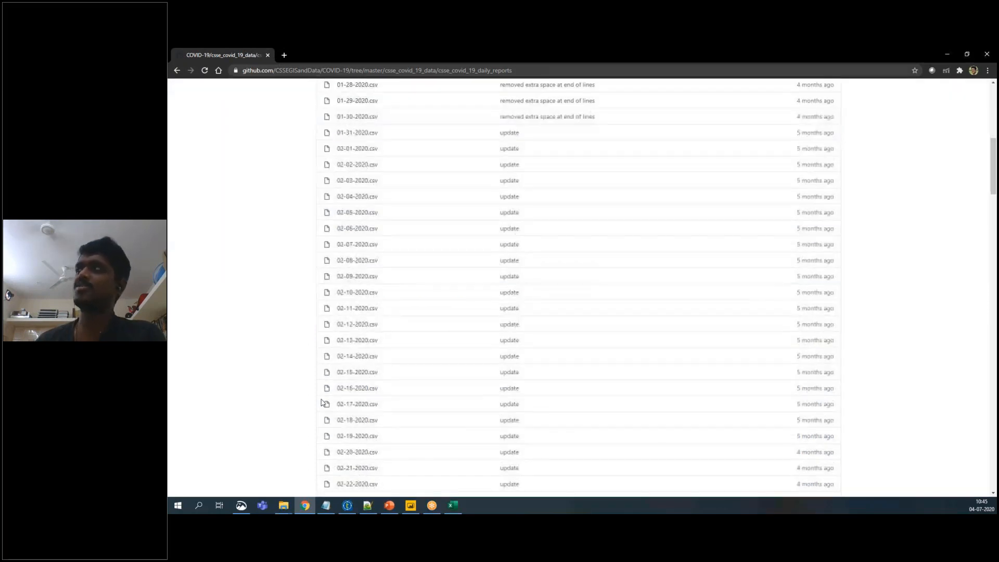
Switch back to the 06-25-2020 workbook in Excel, inspect the first FIPS and Admin2 values, and widen the Admin2 column.
left_click(947, 54)
left_click(457, 509)
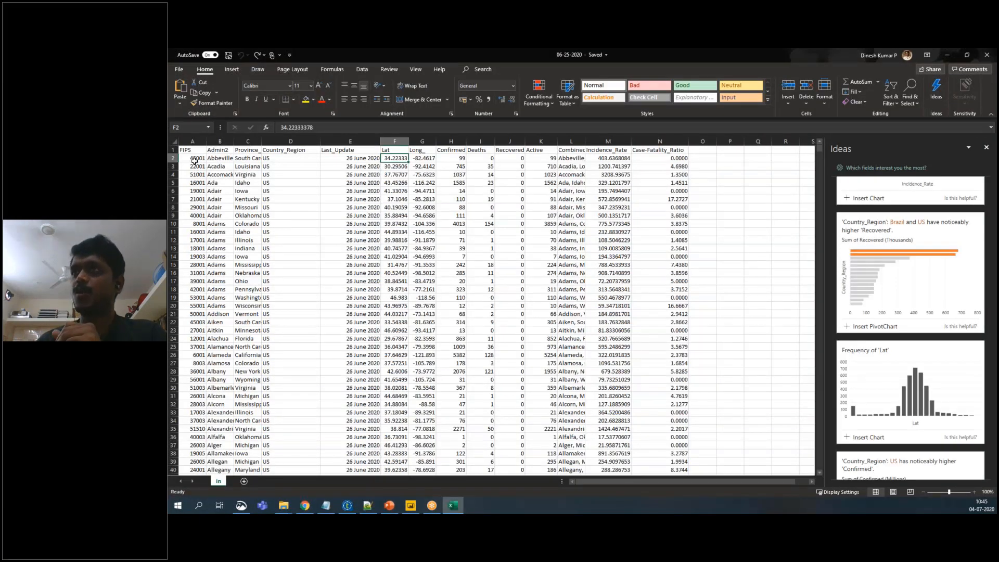
left_click(193, 159)
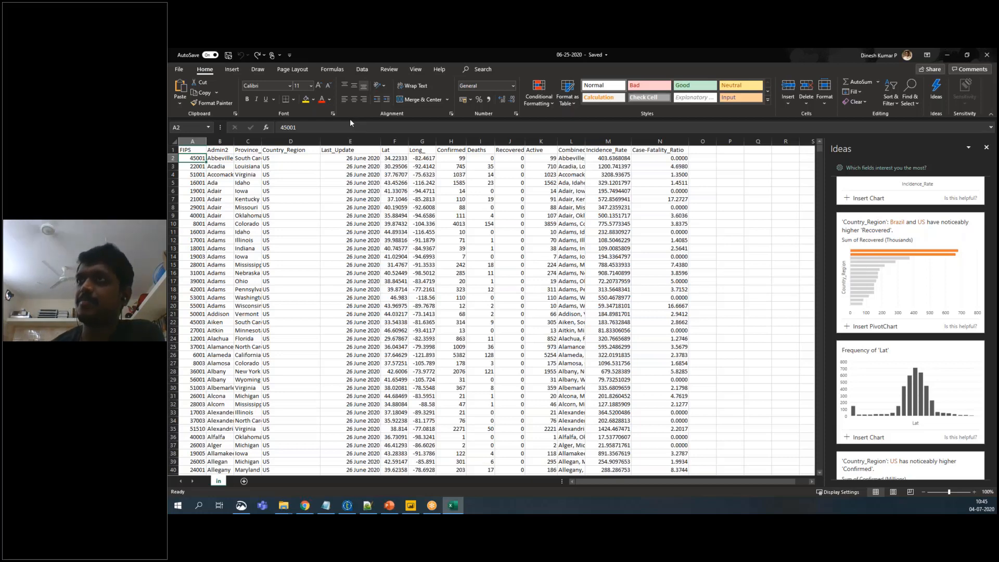
key("Right")
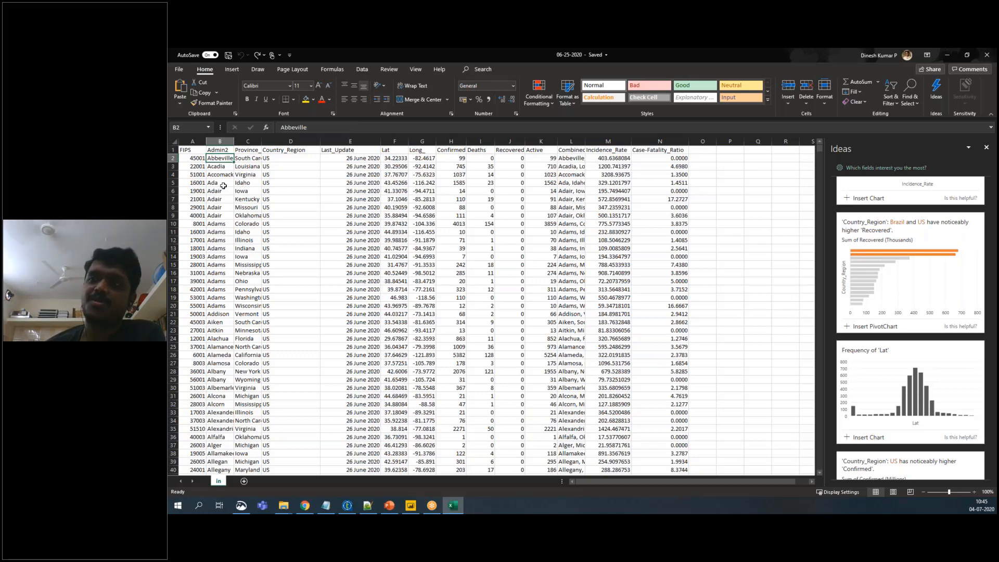
left_click_drag(232, 142, 264, 144)
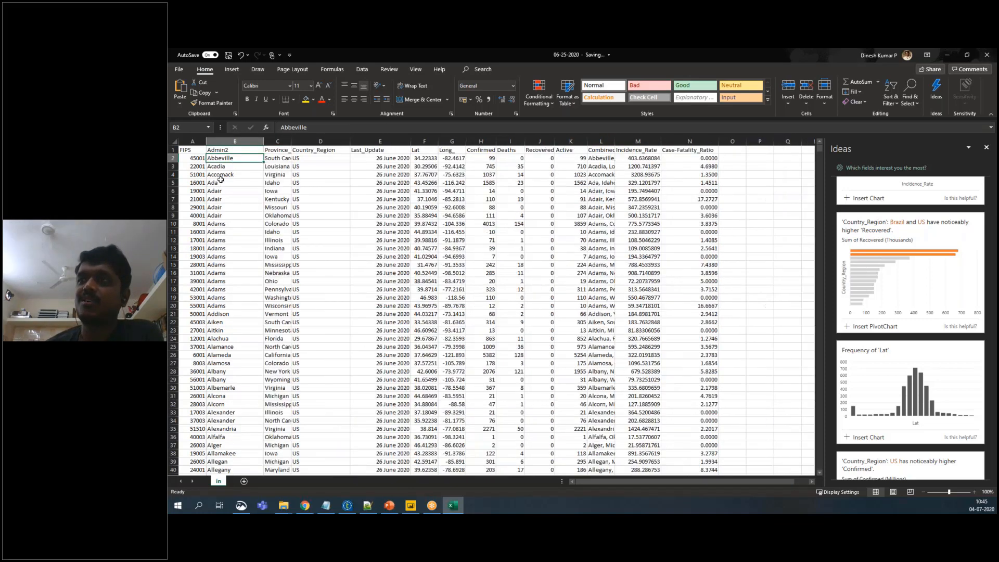
Examine the first record's province, Country_Region, Last_Update, Lat, Long_ and Confirmed values in row 2.
left_click(274, 161)
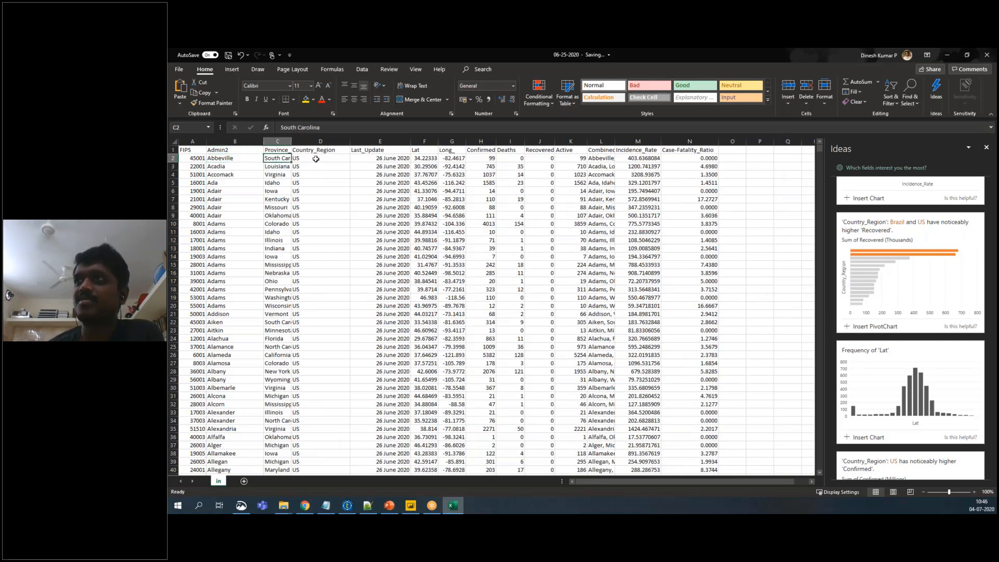
left_click(314, 158)
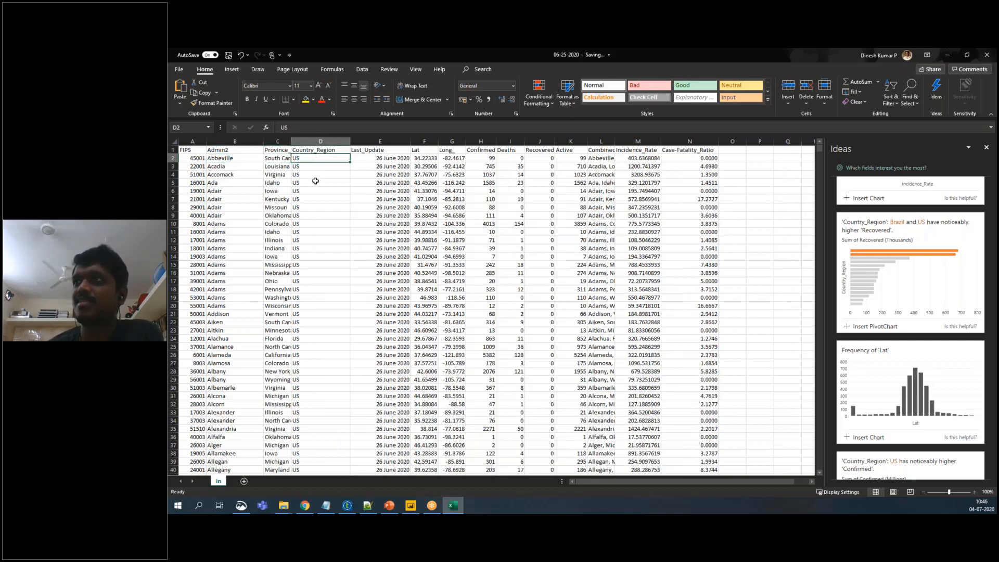
left_click(384, 161)
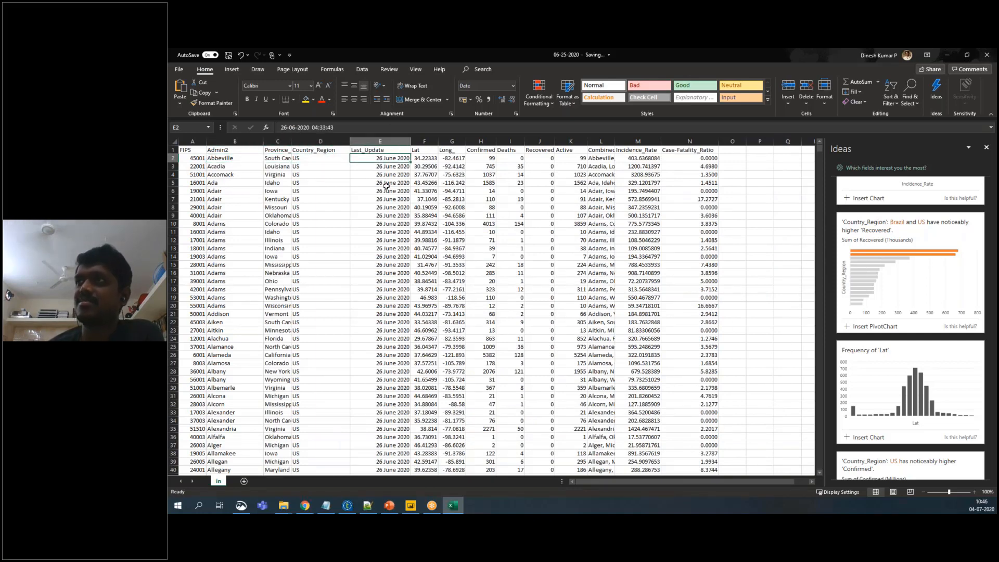
left_click(420, 160)
left_click(444, 159)
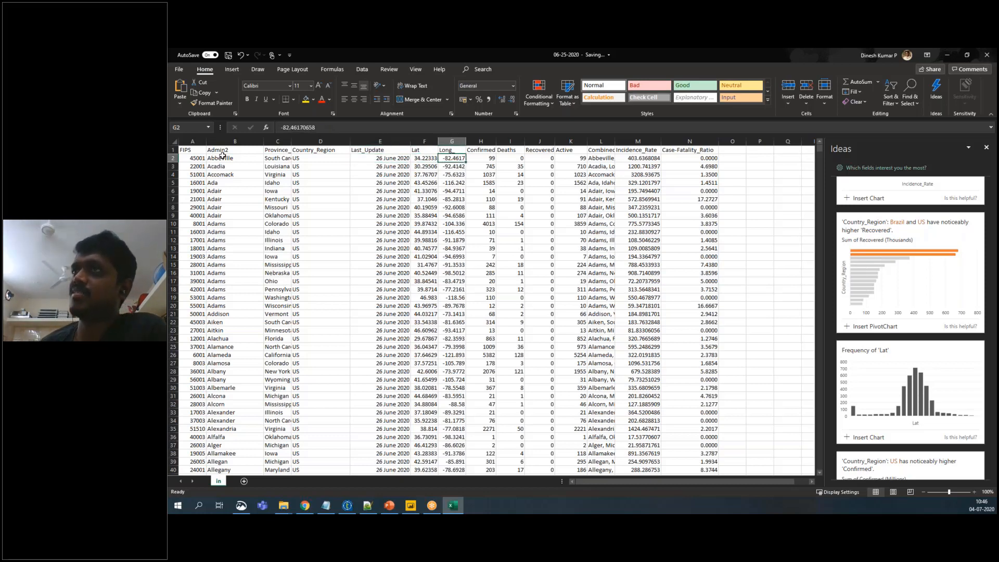
left_click(483, 158)
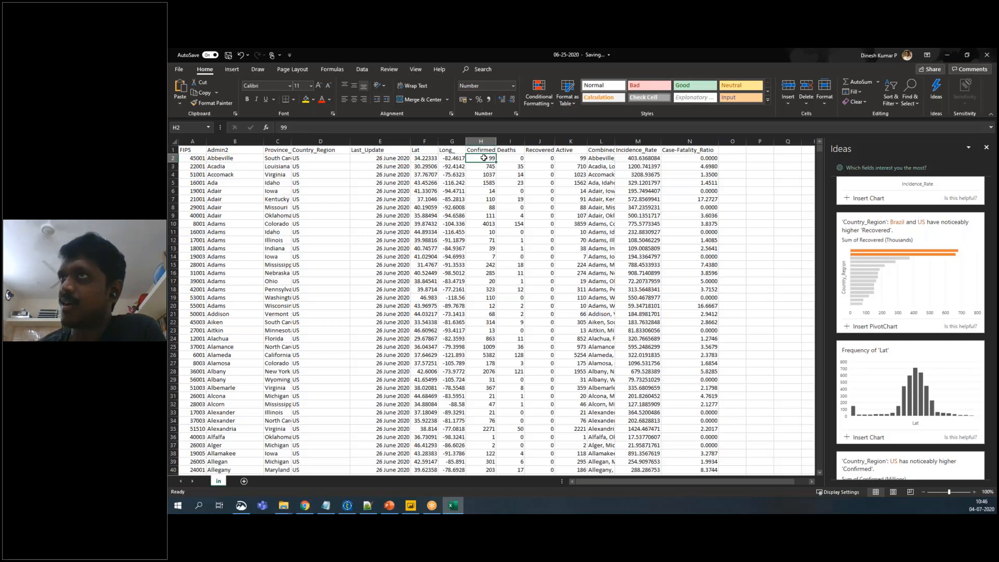
key("Left")
key("Left")
key("Left")
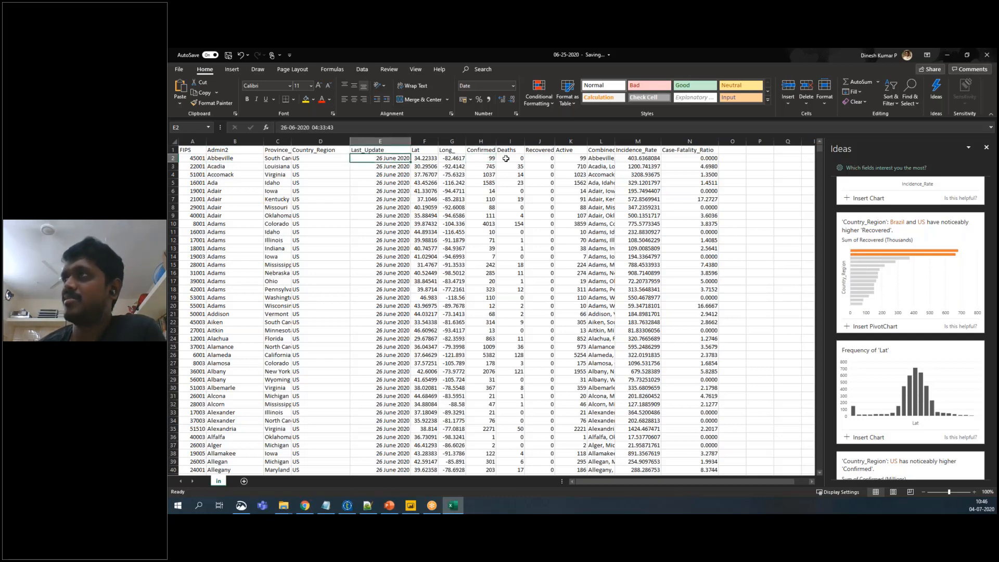
Examine the first record's Deaths, Recovered, Active, Incidence_Rate and Case-Fatality_Ratio values against its Last_Update and Confirmed values.
left_click(507, 158)
left_click(541, 159)
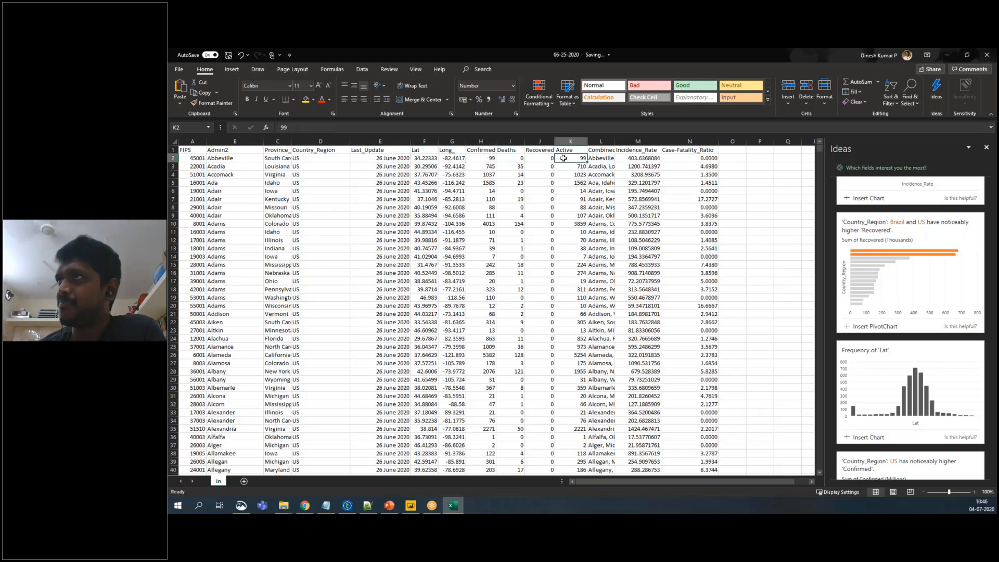
left_click(386, 158)
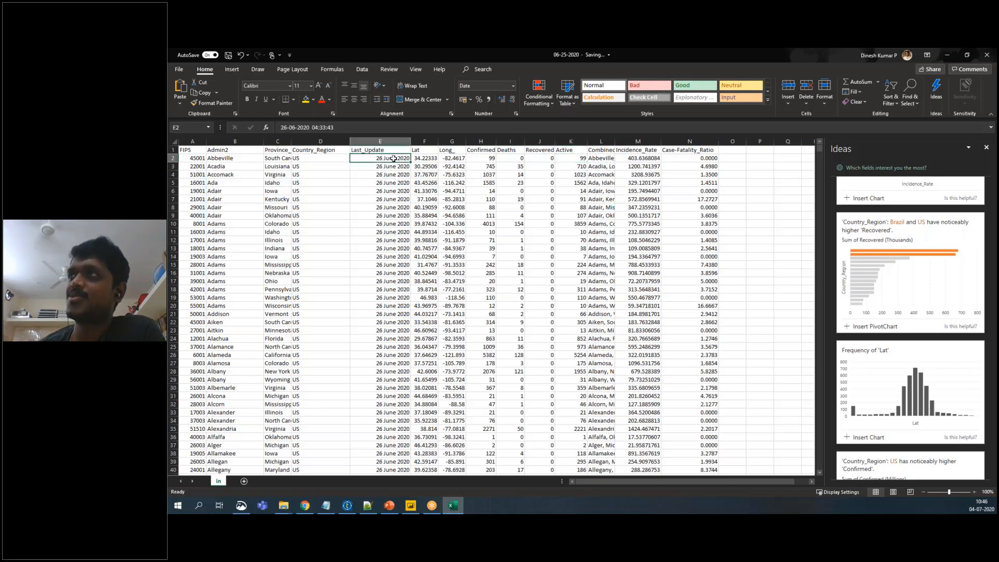
left_click(488, 156)
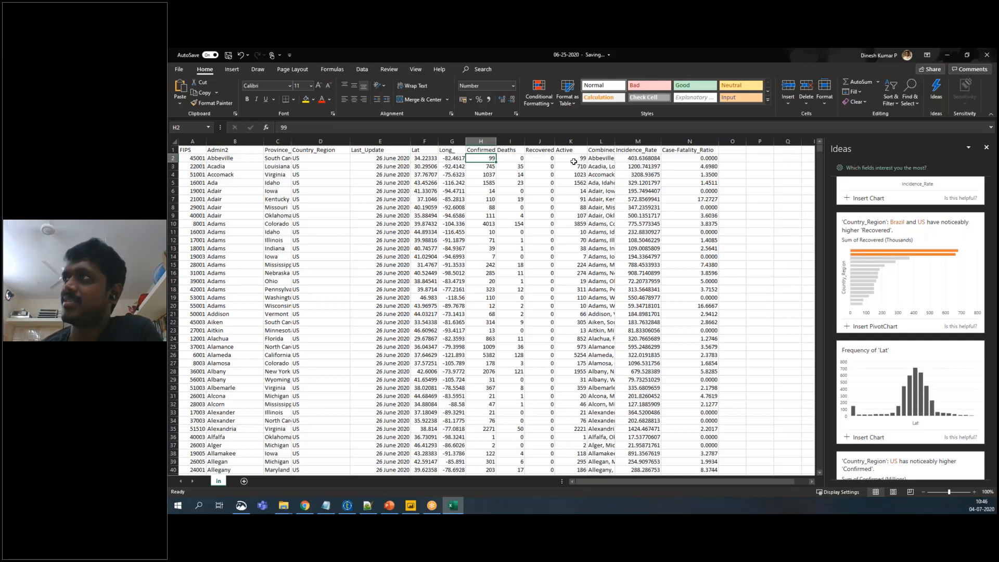
left_click(626, 159)
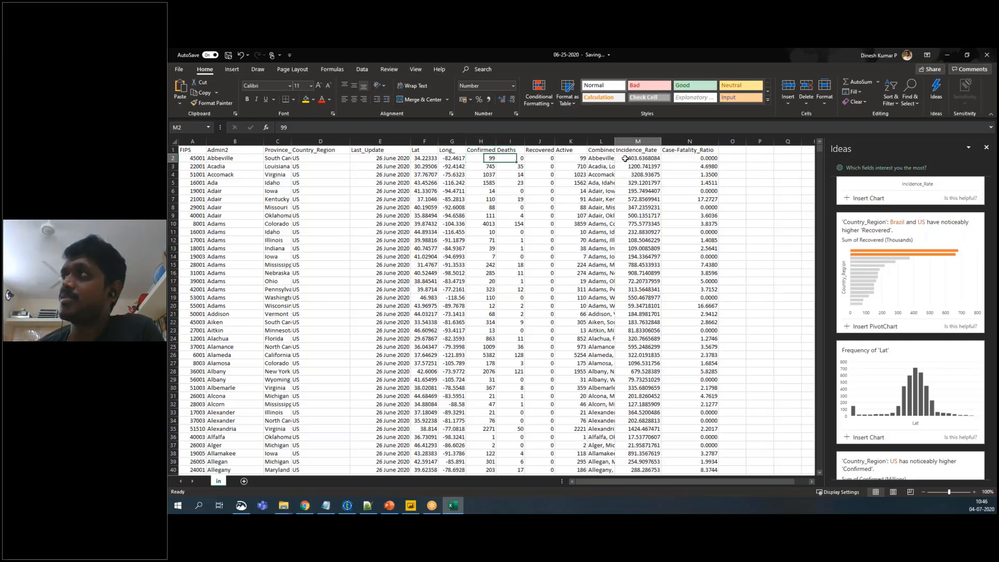
left_click(675, 158)
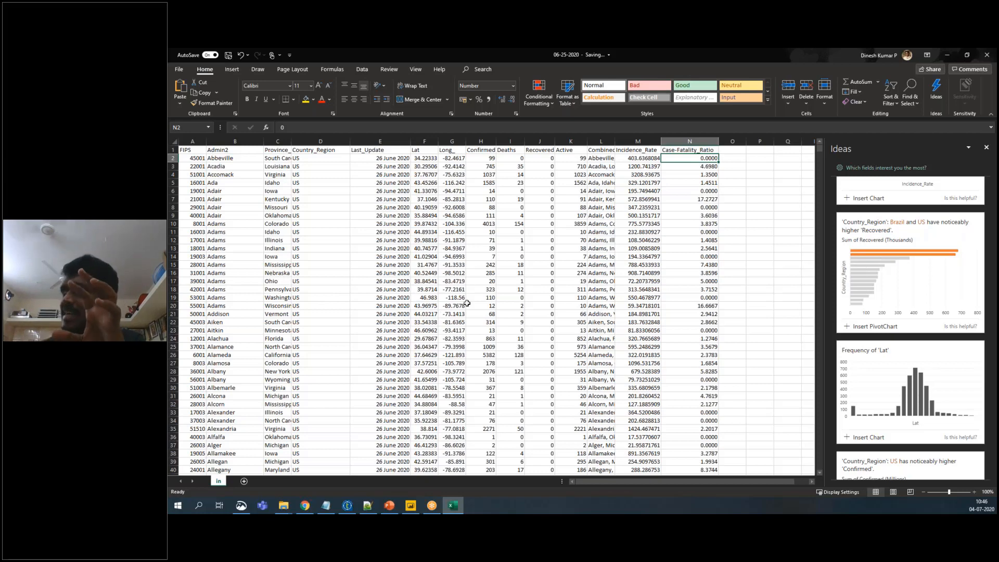
Switch to Talend Open Studio, create a new delimited file connection named "sample" and proceed to its file settings.
left_click(947, 54)
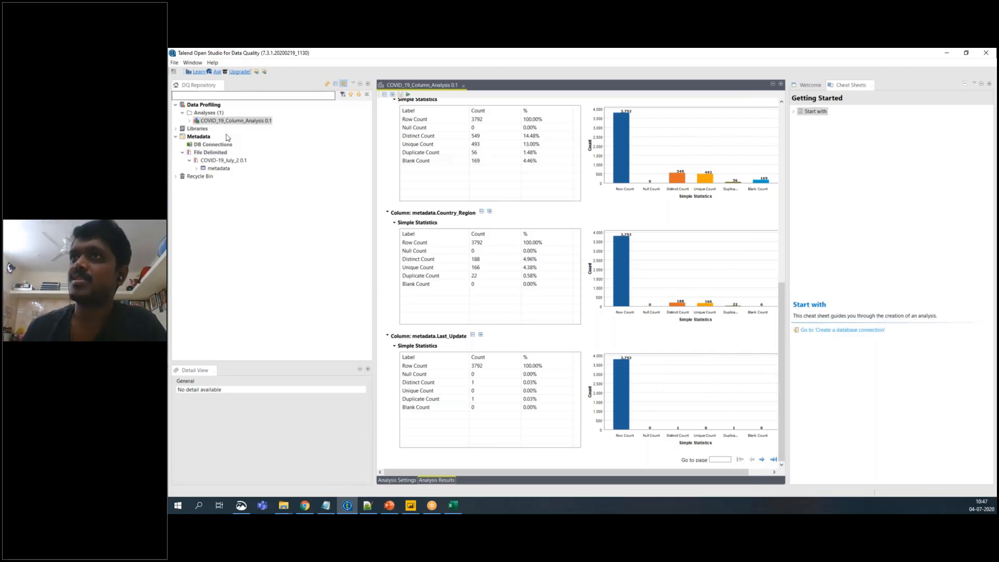
right_click(214, 154)
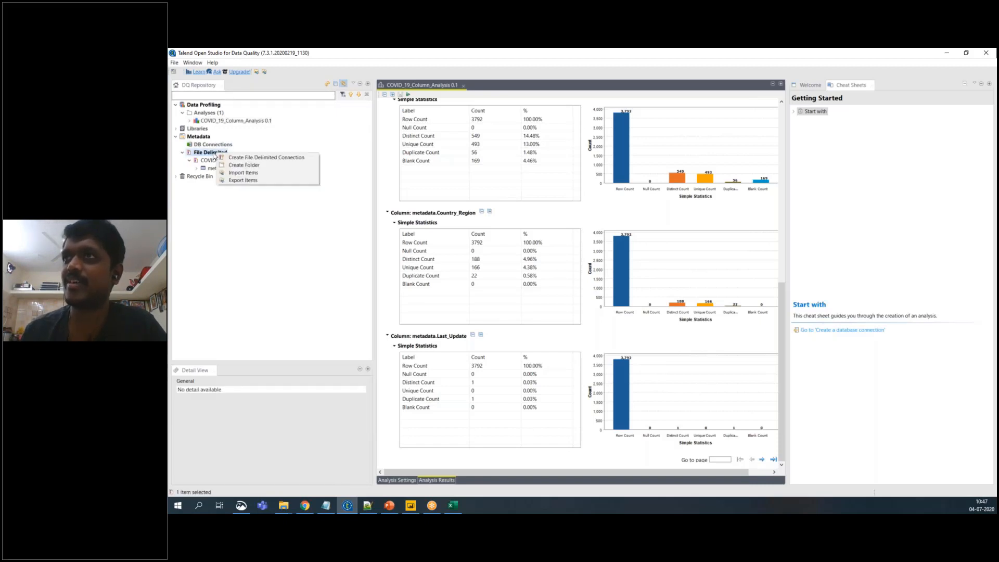
left_click(270, 158)
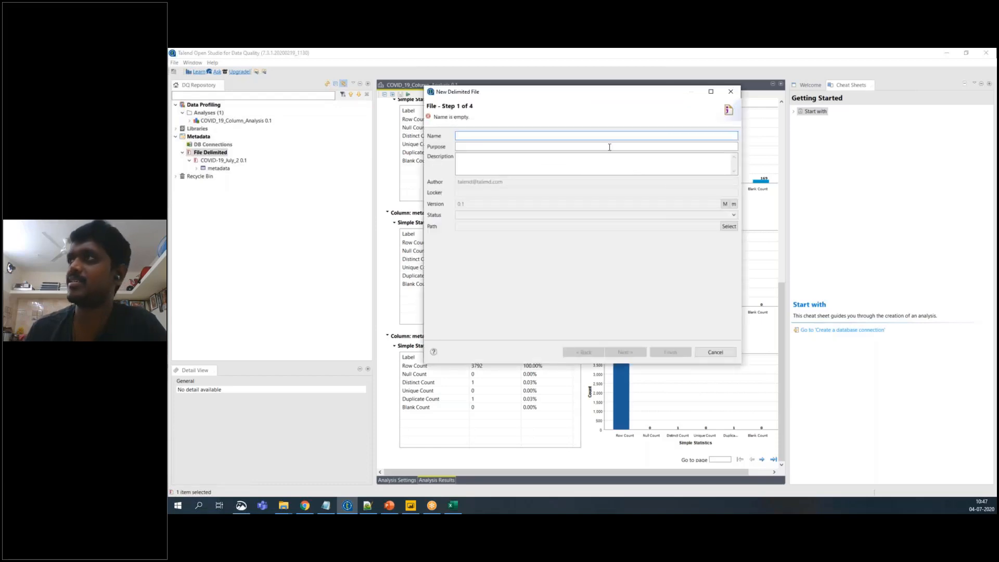
type("smple")
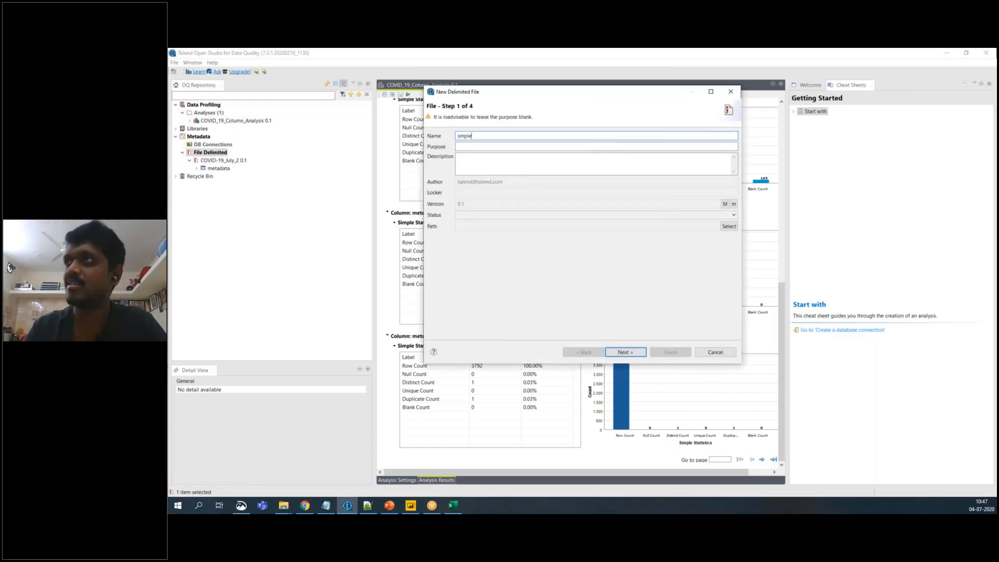
left_click(460, 135)
type("a")
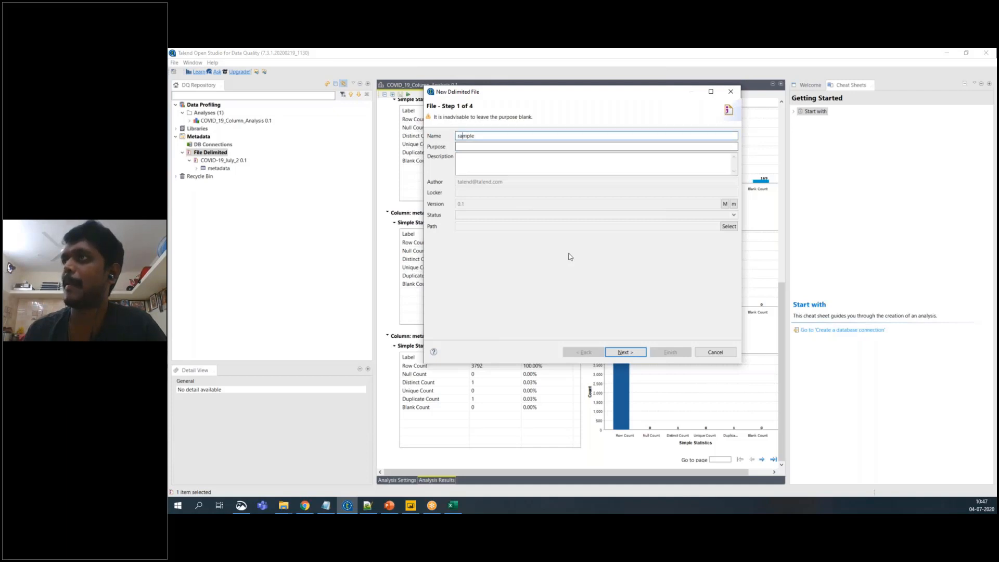
key("Tab")
left_click(623, 352)
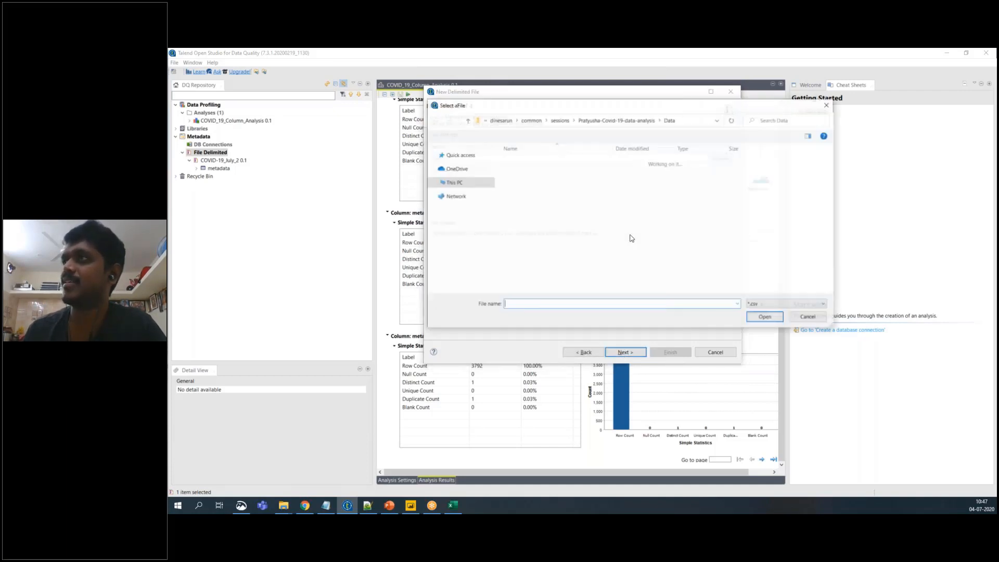
Load the 07-02-2020.csv file from the Data folder into the connection and select the UNIX format.
double_click(532, 166)
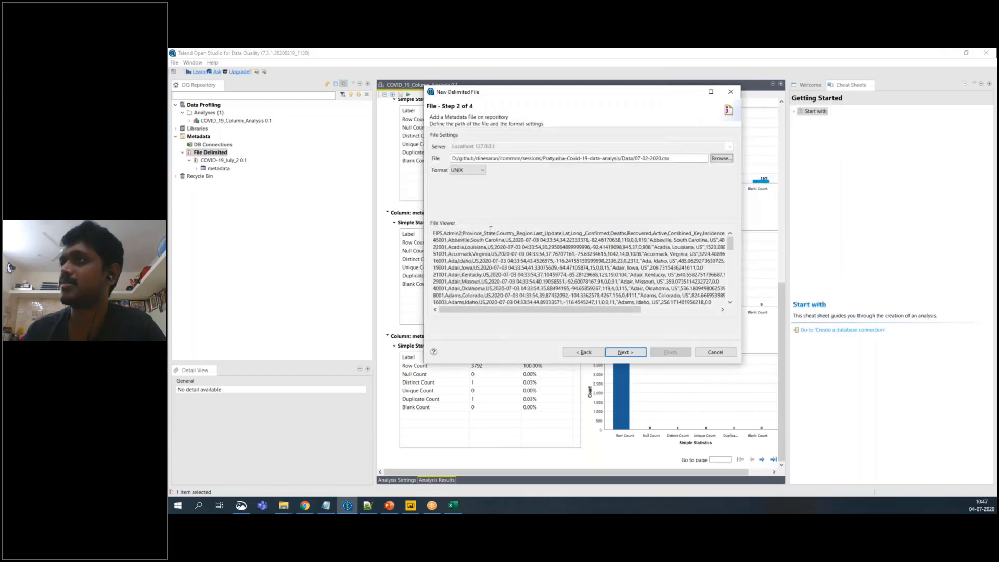
left_click(481, 170)
left_click(475, 177)
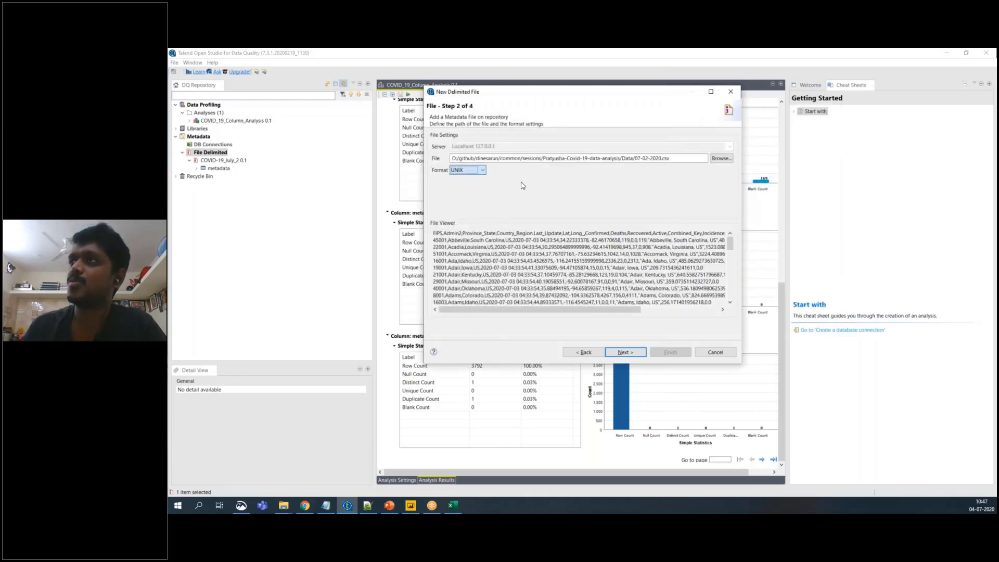
Change the file format to WINDOWS and proceed to the parse settings.
left_click(475, 171)
left_click(474, 179)
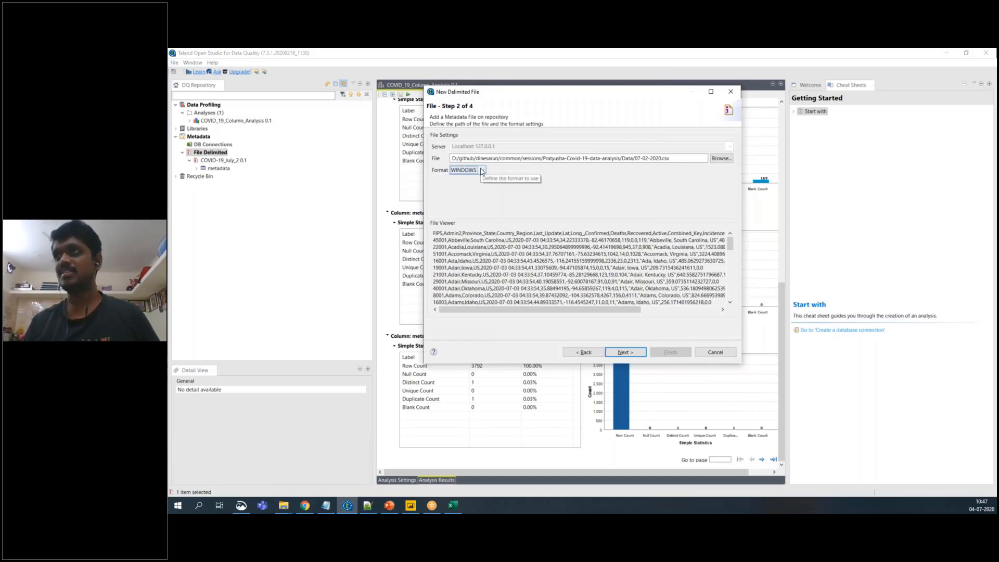
left_click(624, 352)
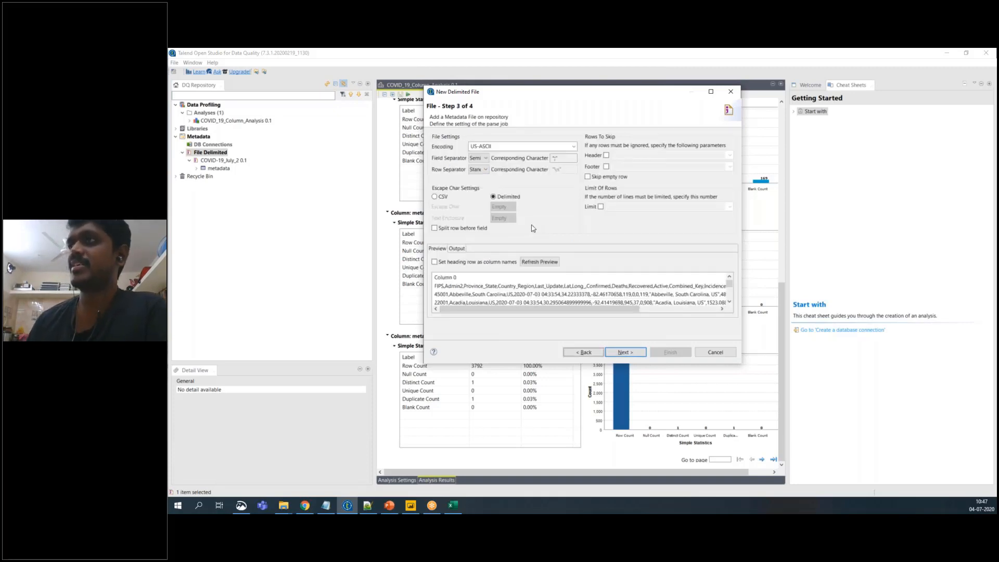
Set the escape character settings to CSV and the field separator to Comma.
left_click(435, 197)
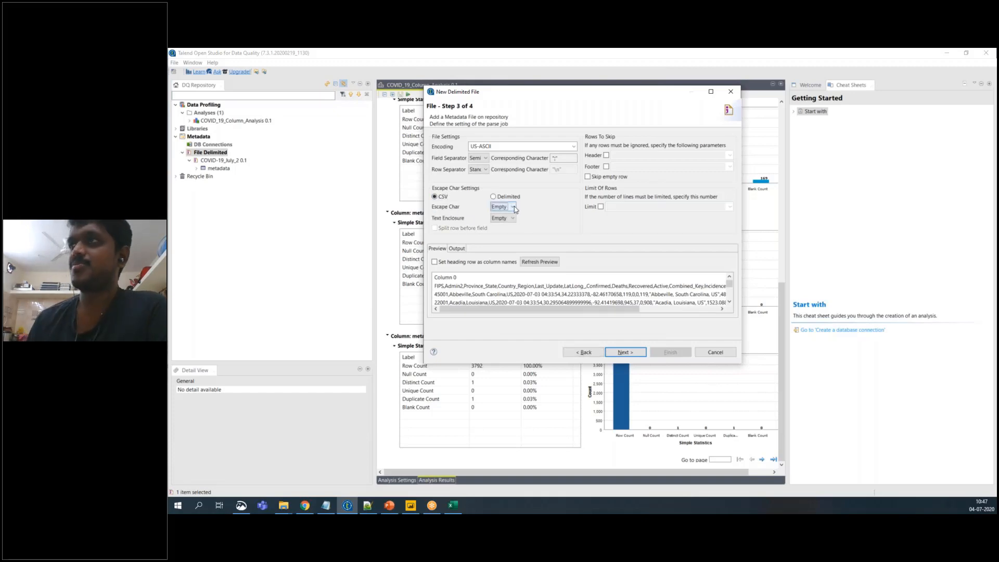
left_click(515, 209)
left_click(513, 217)
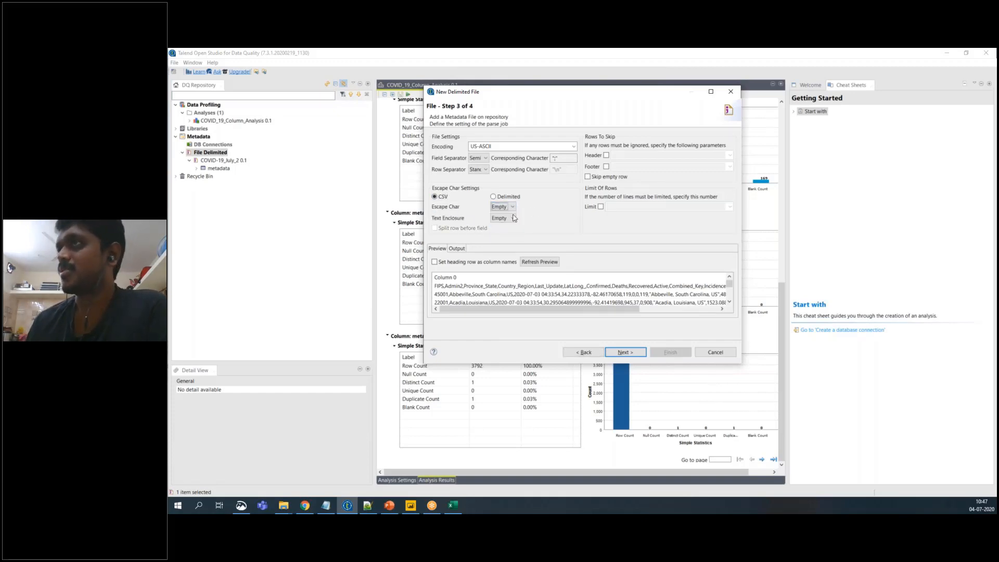
left_click(487, 159)
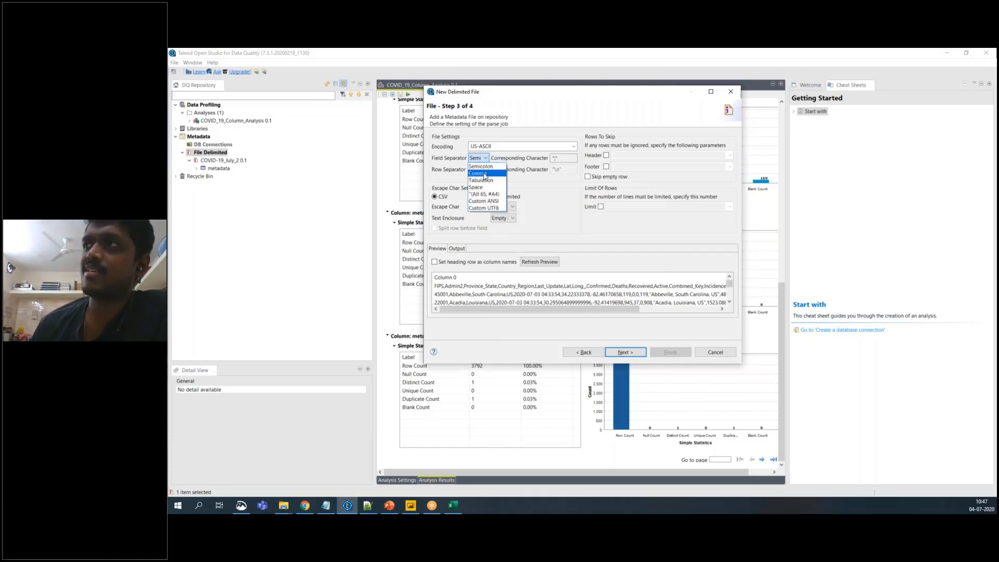
left_click(483, 174)
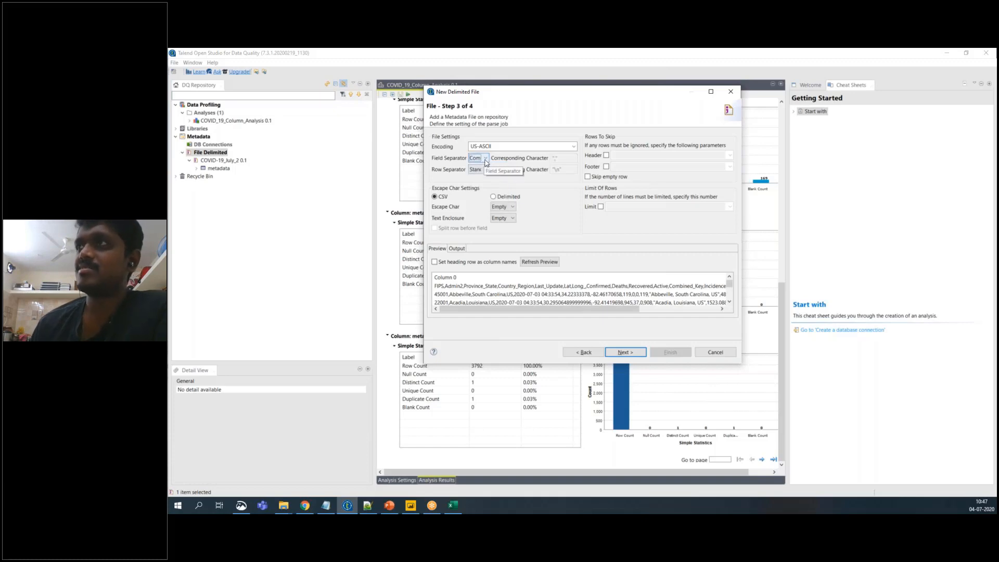
left_click(487, 159)
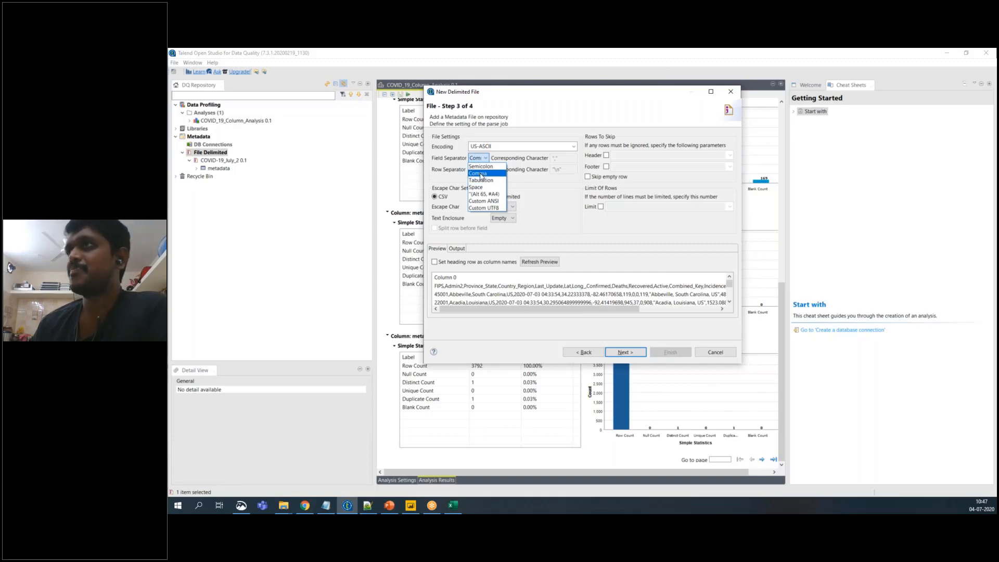
left_click(480, 175)
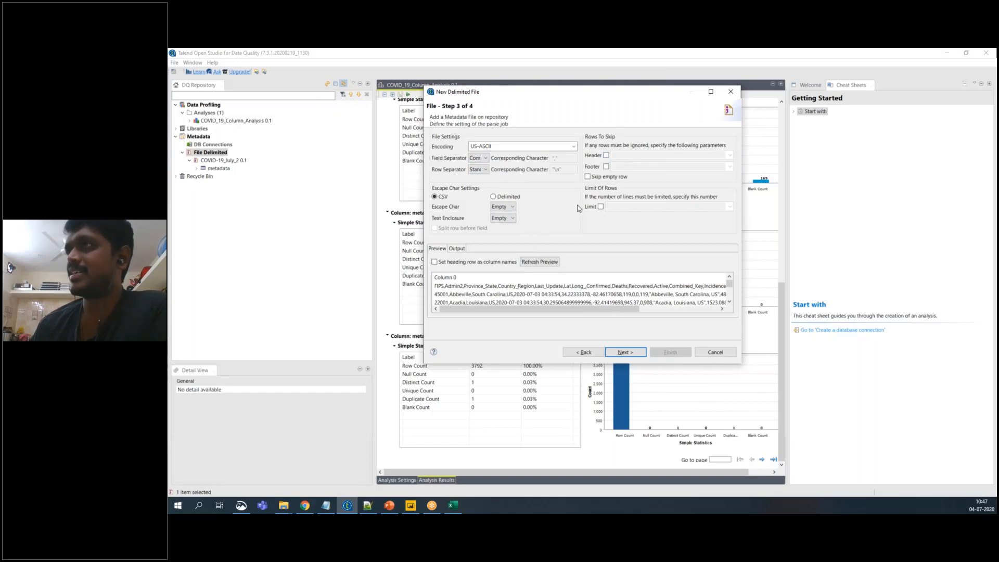
Use the heading row as column names, refresh the preview and check the parsed columns in an enlarged view.
left_click(435, 262)
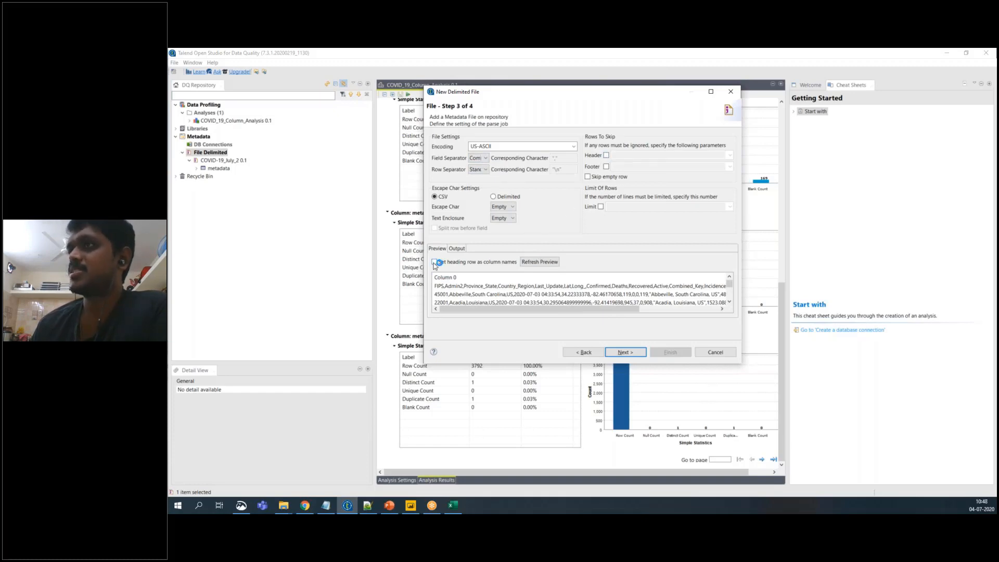
left_click(539, 262)
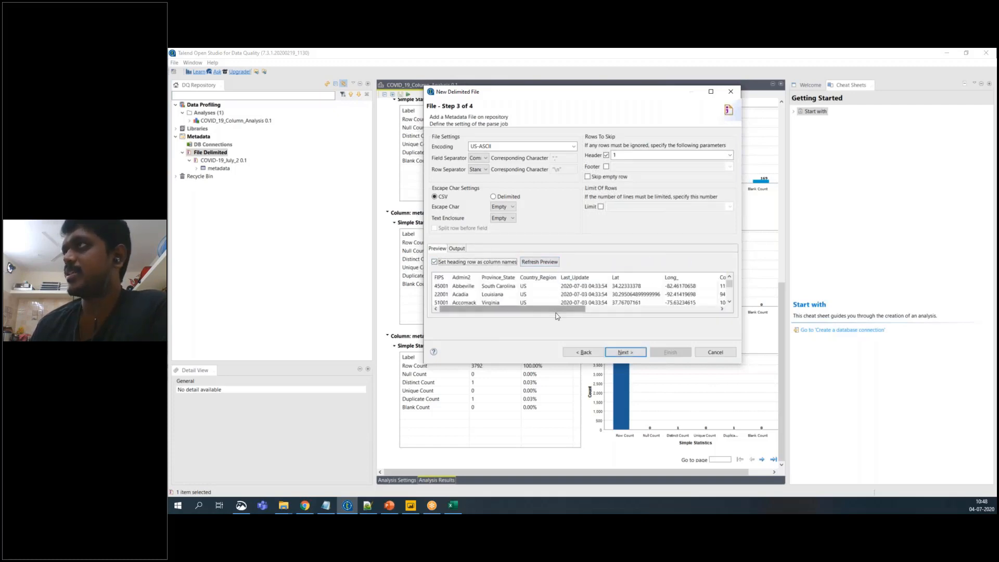
left_click(710, 92)
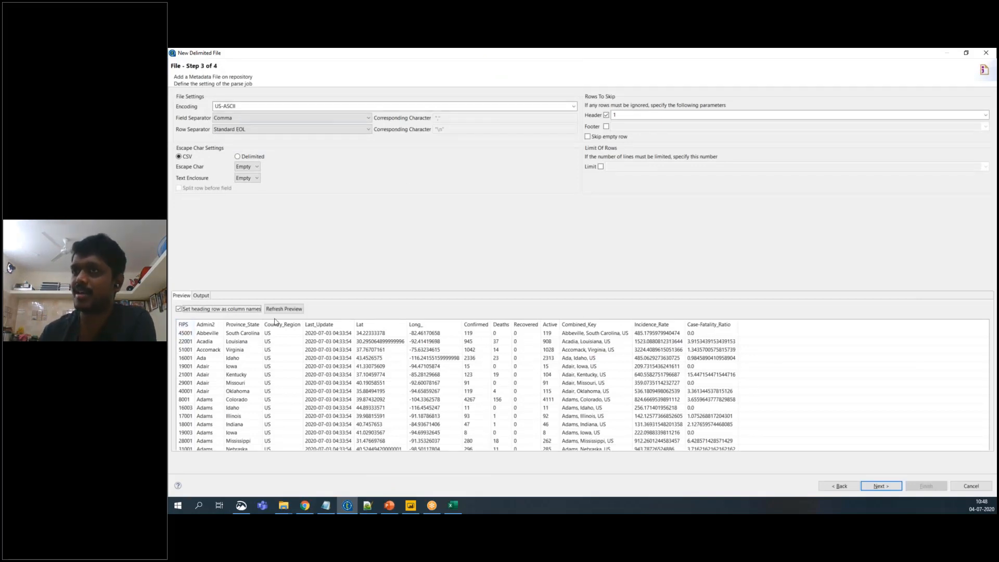
left_click(966, 53)
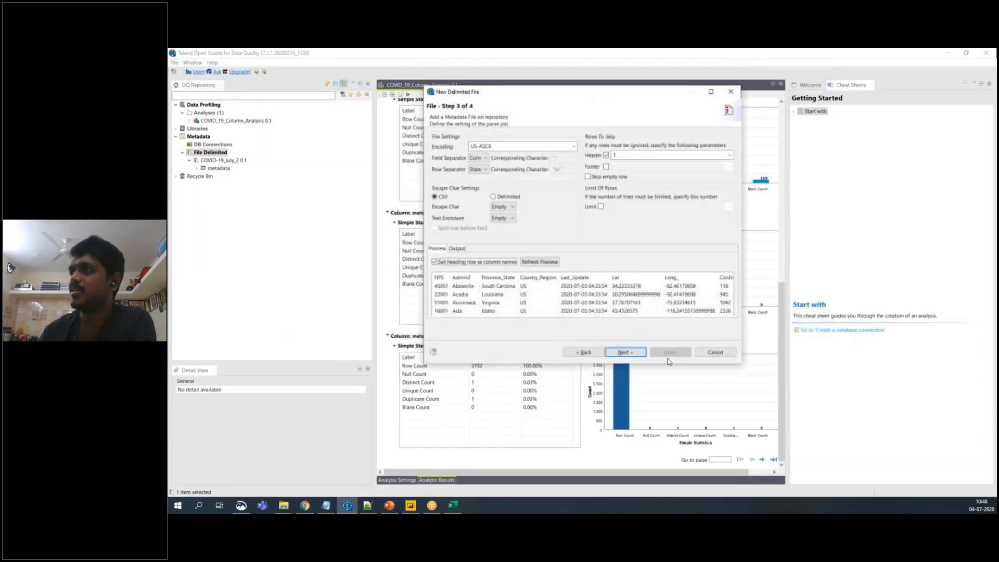
Proceed to the schema definition and set the Lat column's type to Double.
left_click(629, 353)
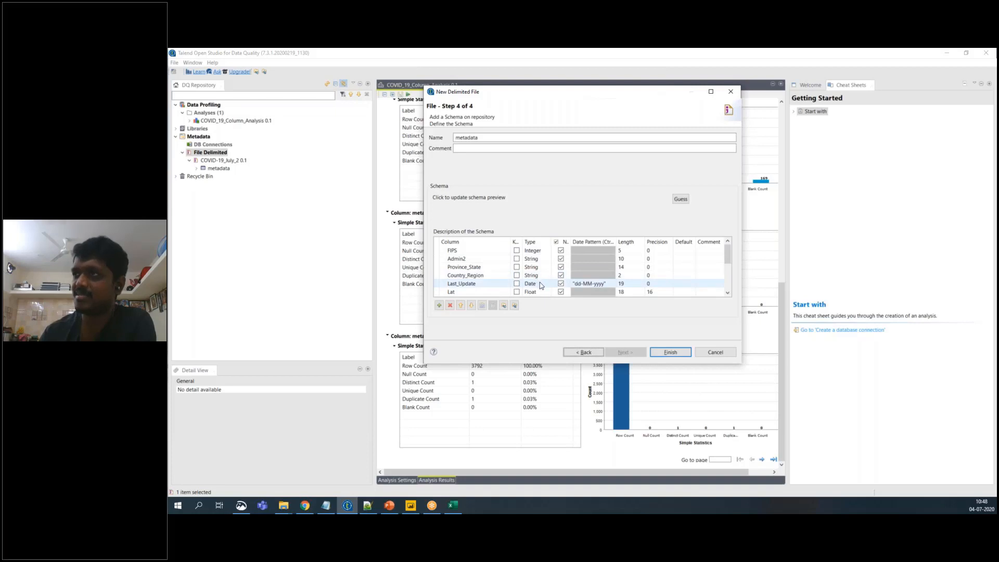
scroll(541, 280, "down", 1)
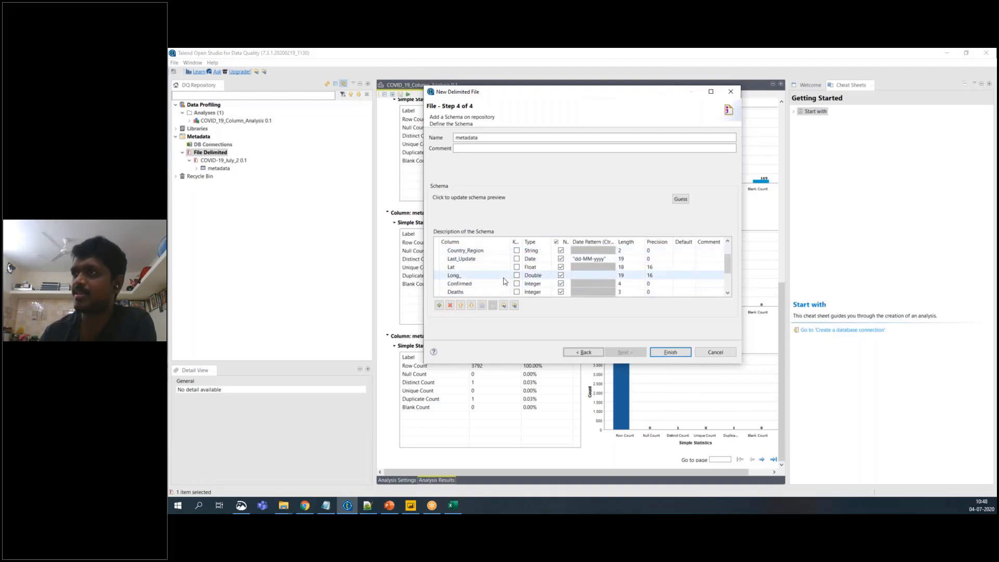
left_click(547, 267)
left_click(547, 267)
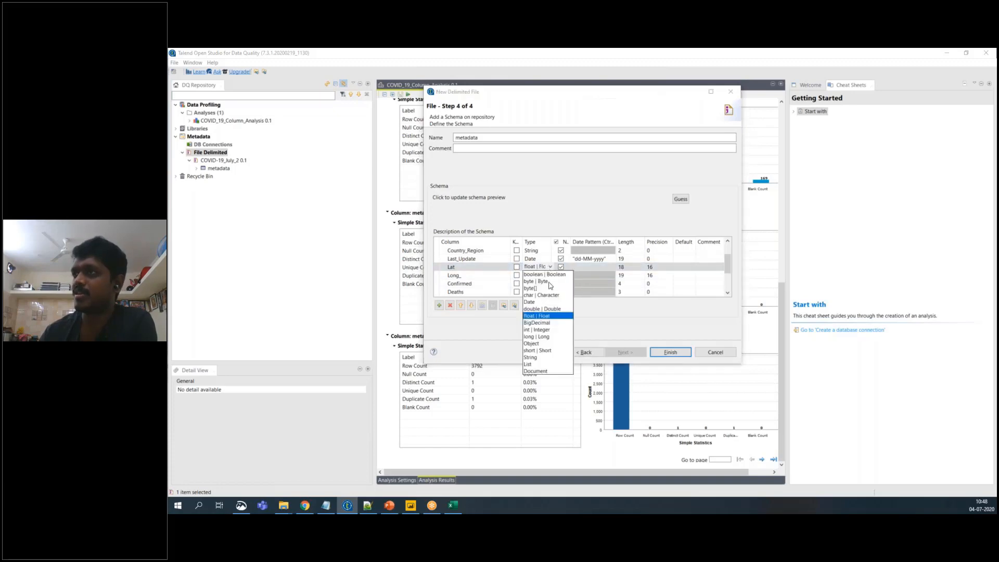
left_click(547, 310)
Review the remaining schema columns from Long_ to Case_Fatality_Ratio and finish creating the delimited file connection.
left_click(491, 276)
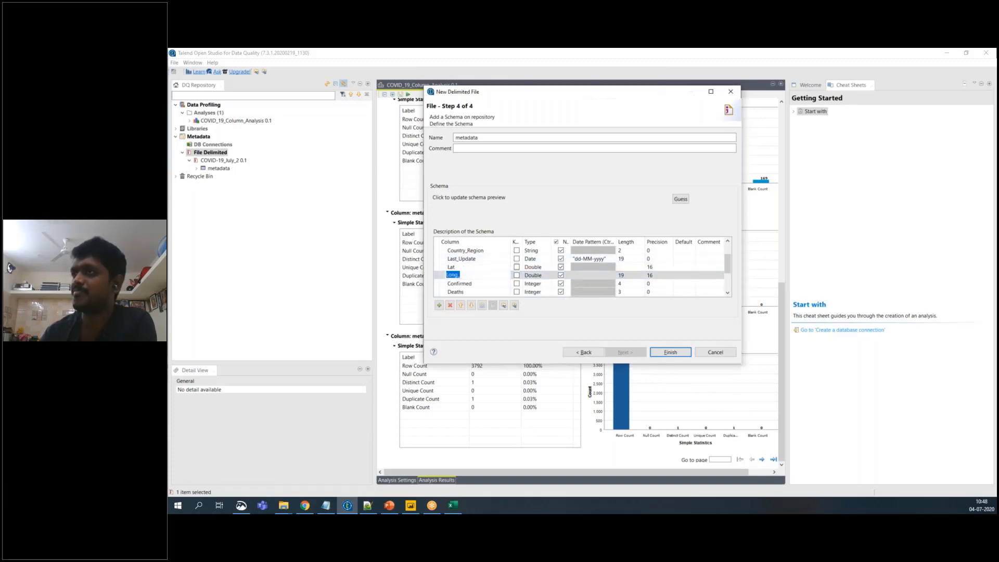
left_click(482, 284)
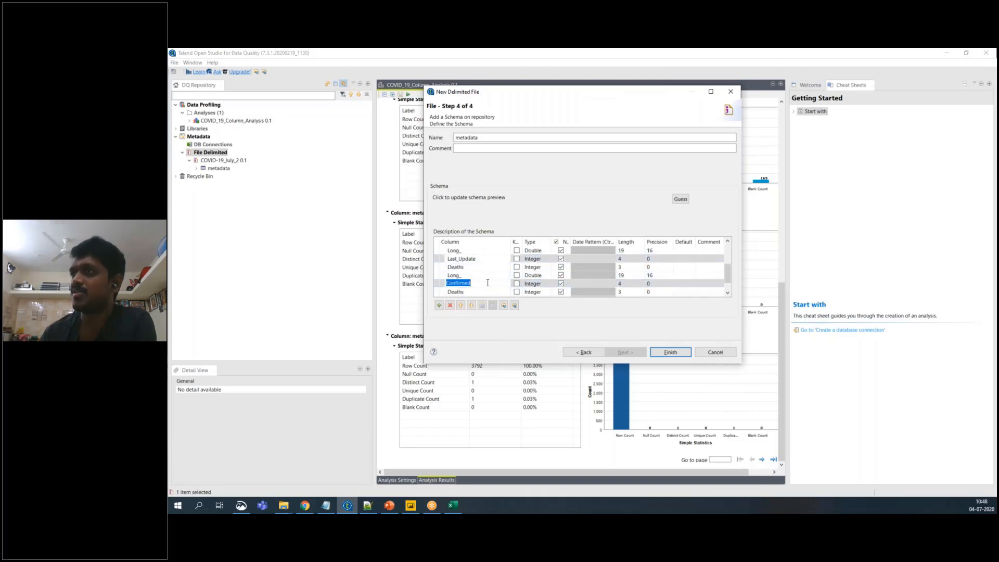
scroll(491, 274, "down", 1)
scroll(494, 285, "down", 2)
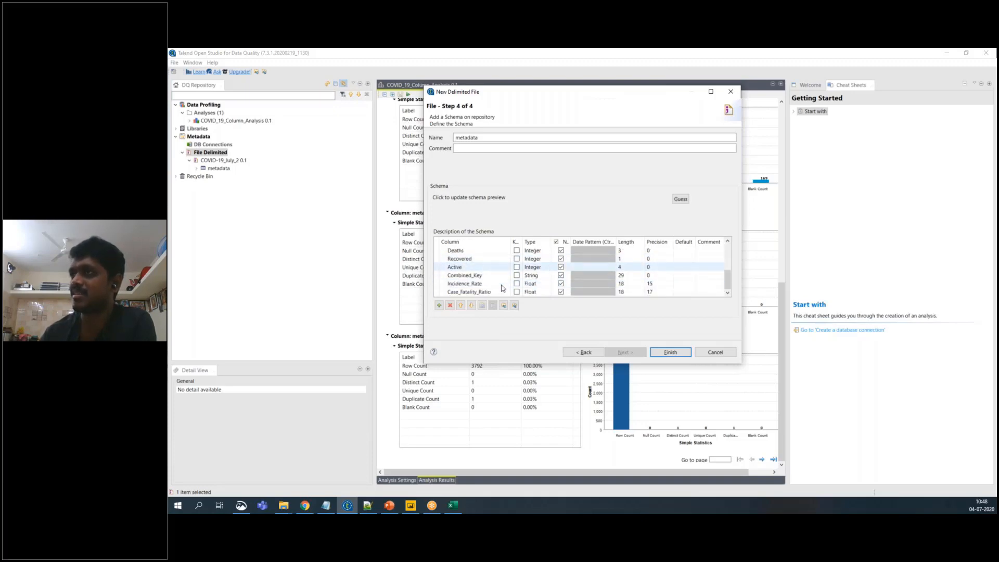
scroll(500, 287, "up", 3)
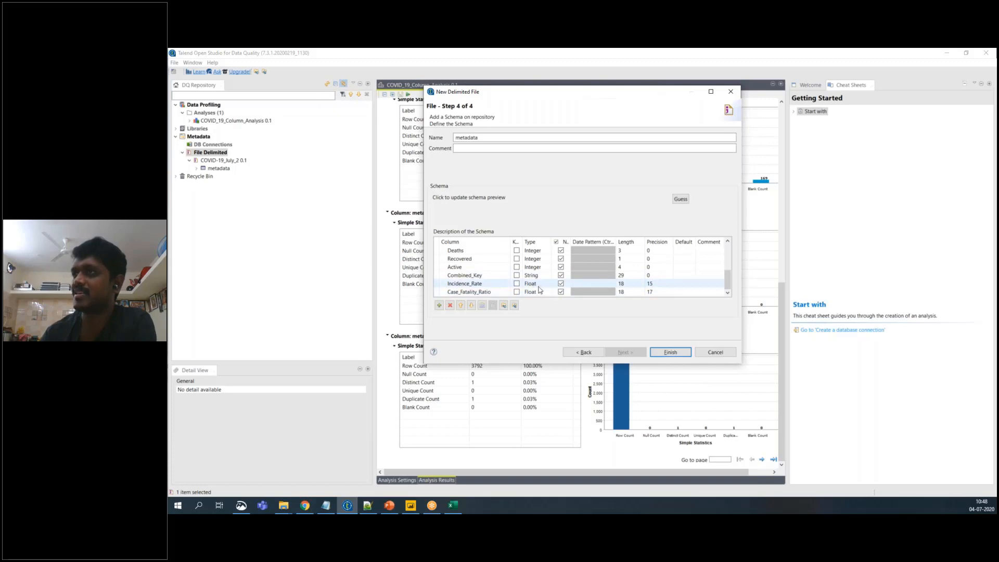
left_click(670, 352)
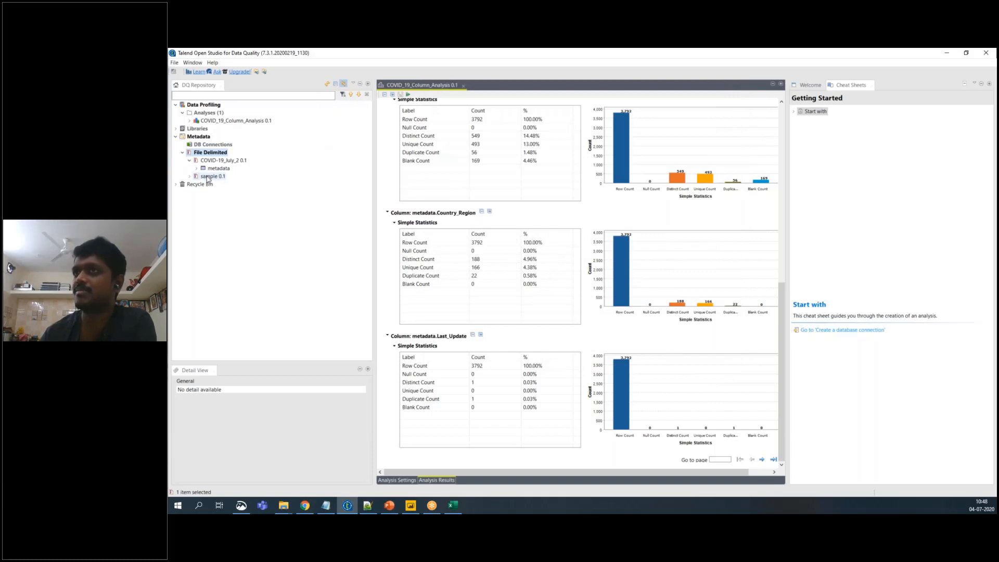
left_click(208, 176)
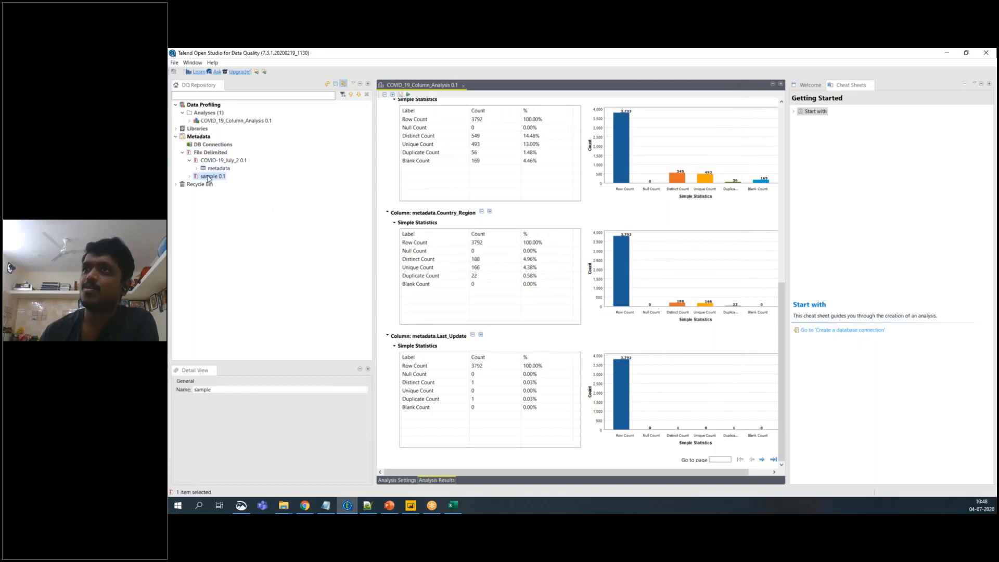
right_click(208, 178)
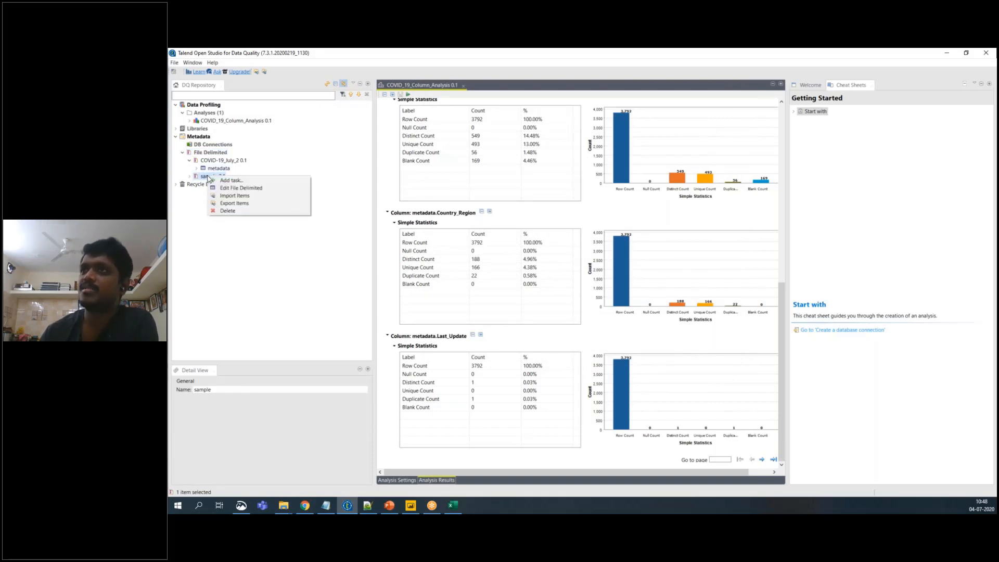
left_click(297, 169)
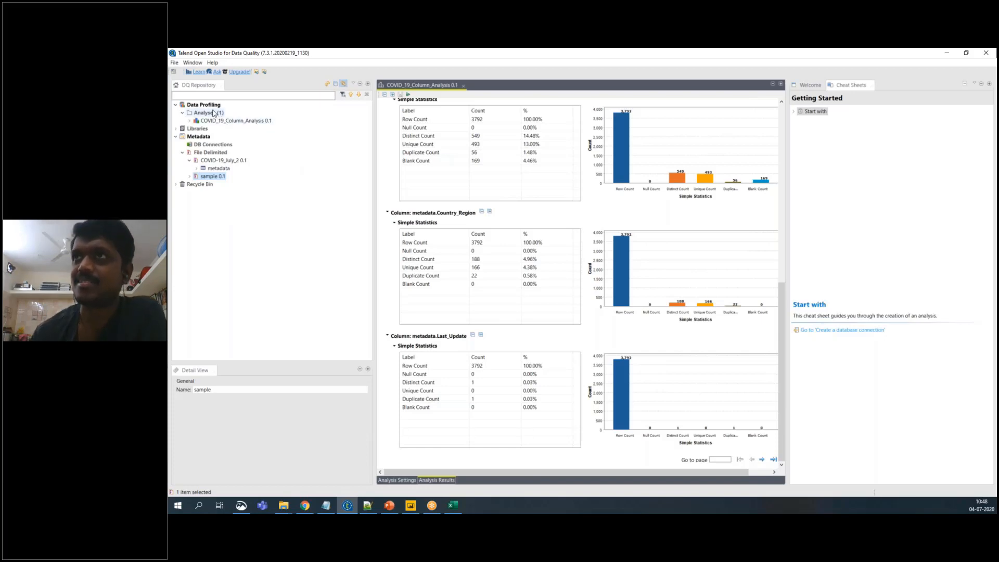
Start a new analysis, look through the analysis categories and choose Basic Column Analysis as its type.
right_click(210, 115)
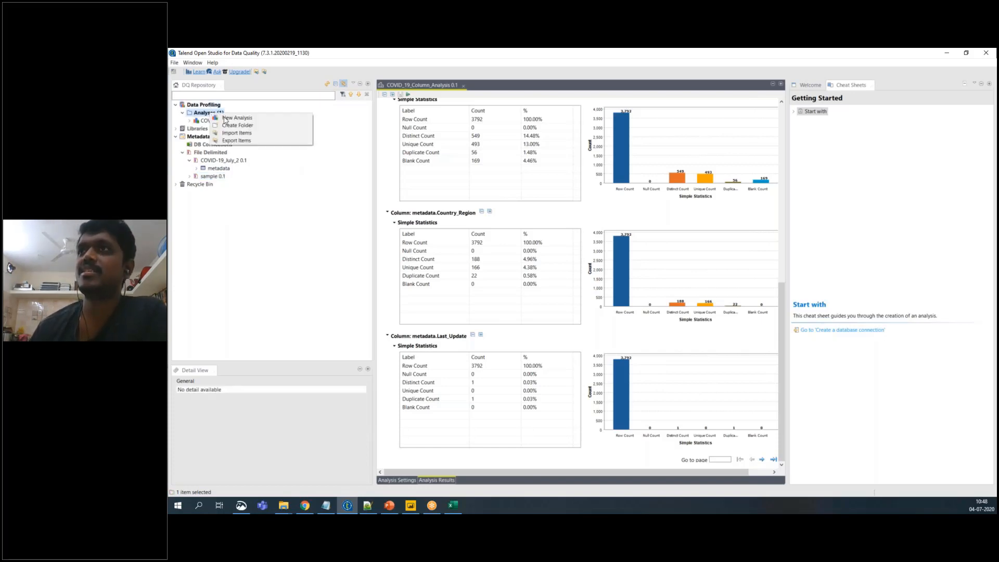
left_click(231, 117)
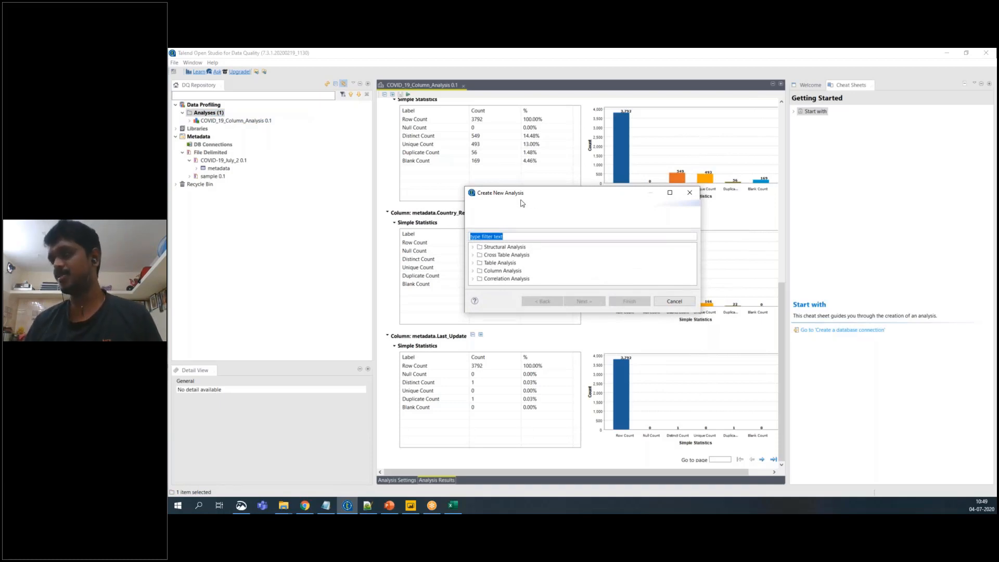
left_click(474, 247)
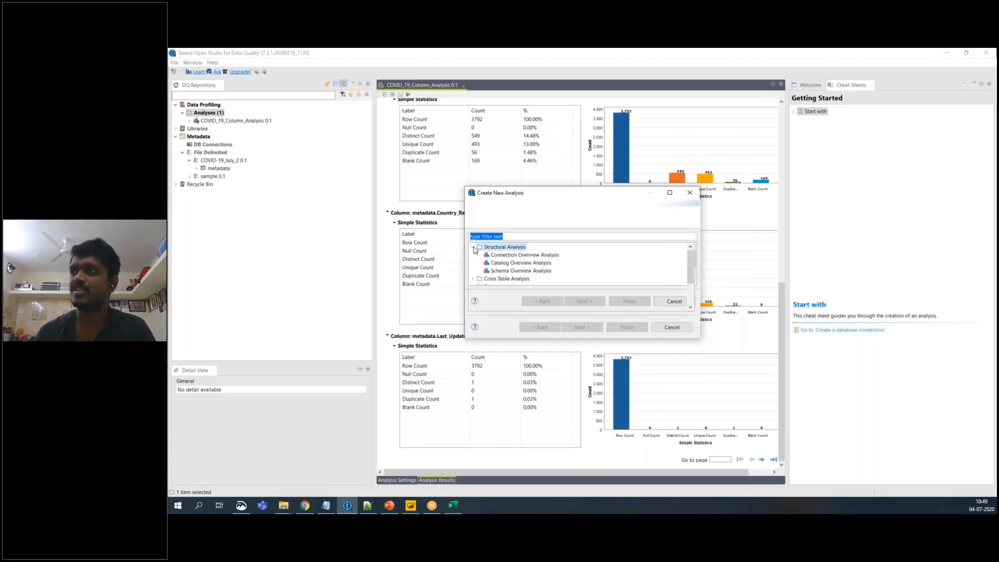
left_click(492, 280)
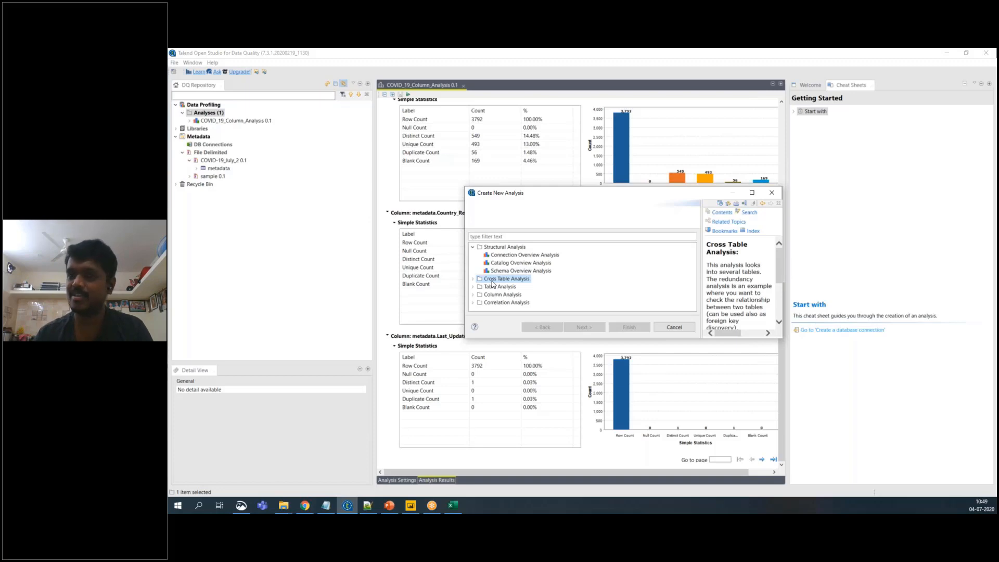
left_click(472, 247)
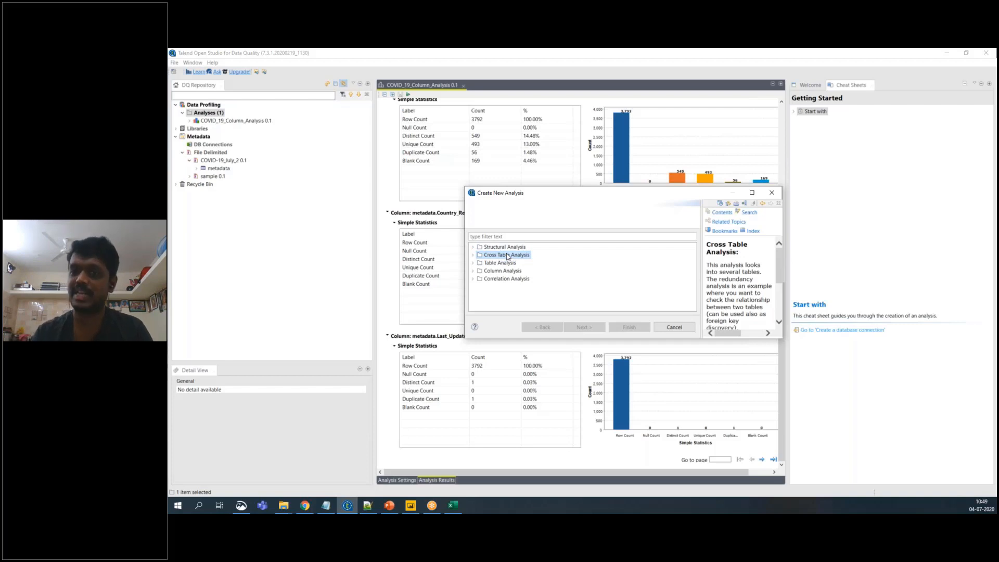
left_click(496, 271)
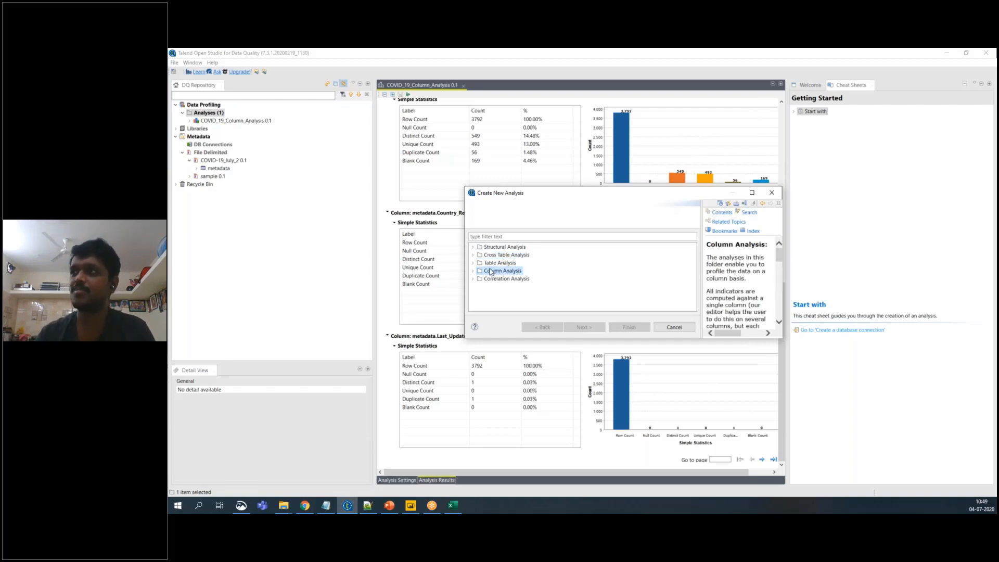
left_click(473, 271)
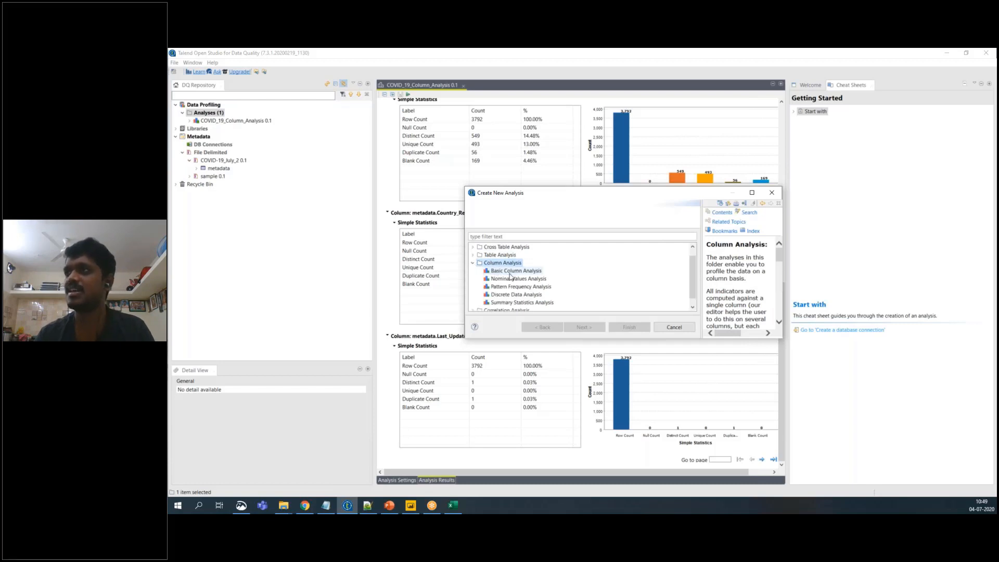
left_click(536, 271)
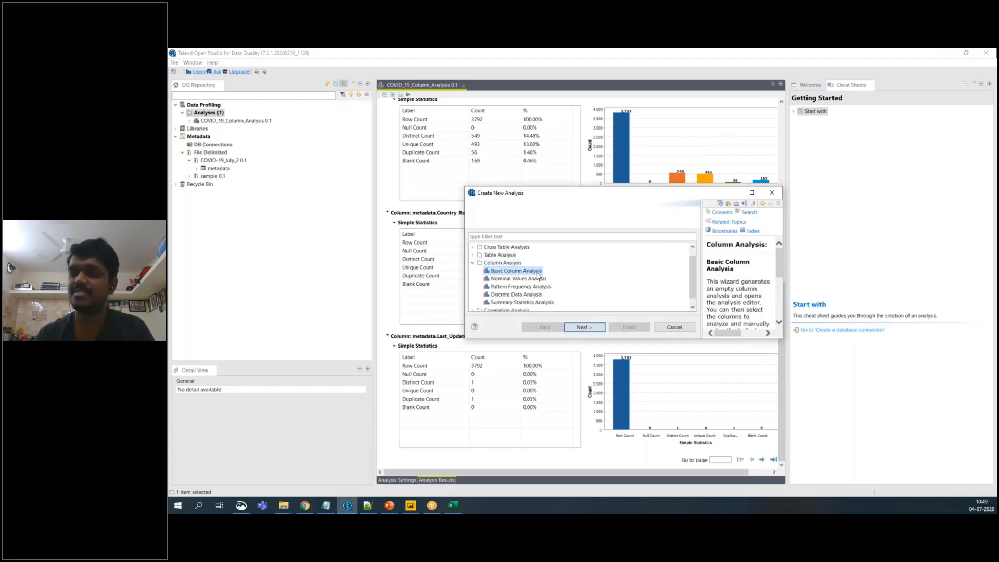
left_click(583, 327)
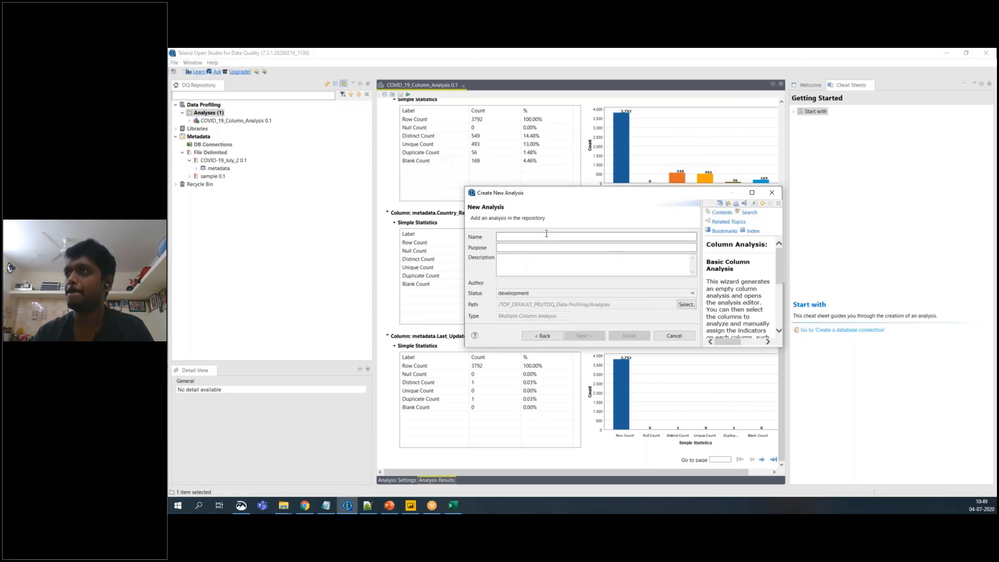
Name the new analysis "sample_analysis".
type("sample -")
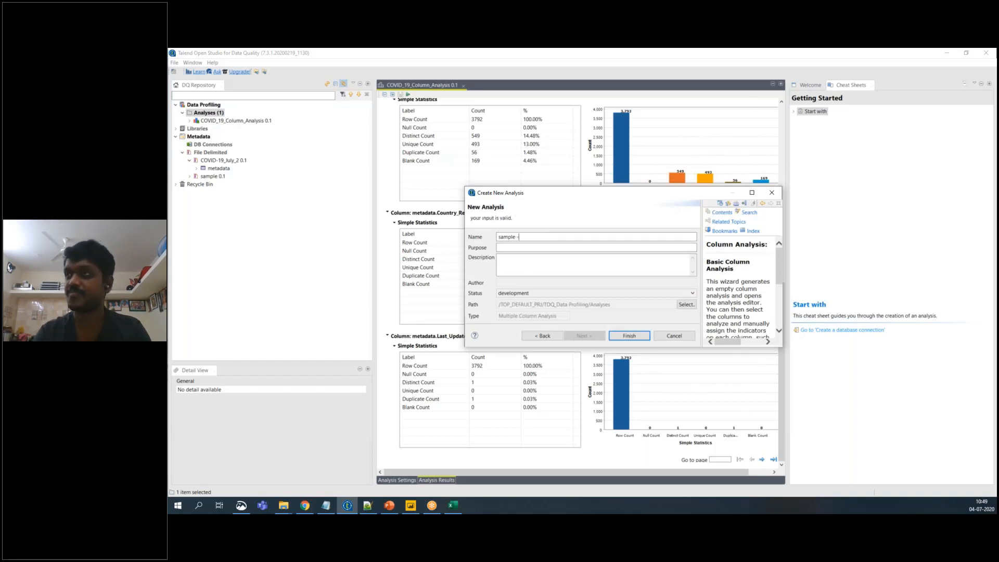
key("BackSpace")
key("BackSpace")
type("_an")
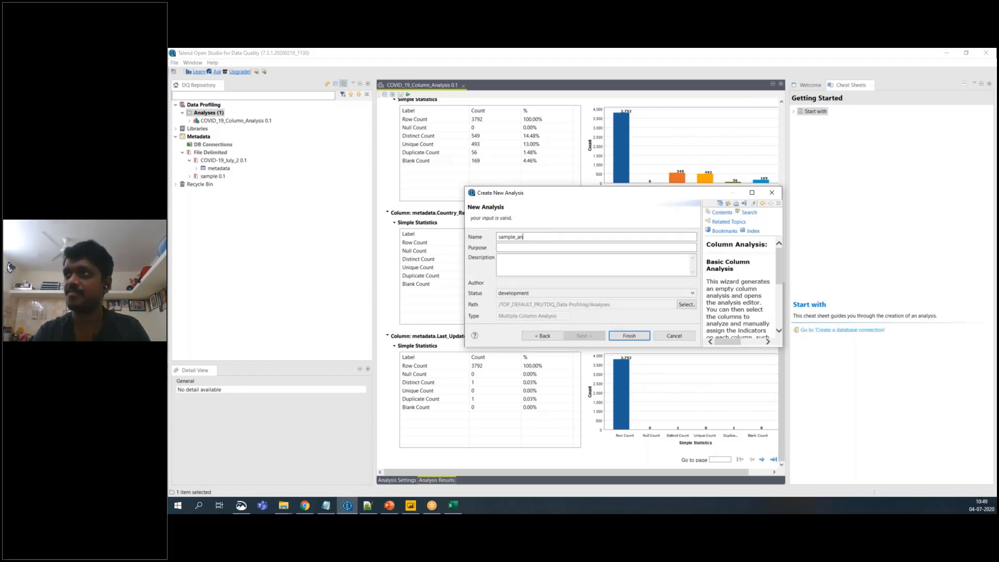
type("alysis")
key("Tab")
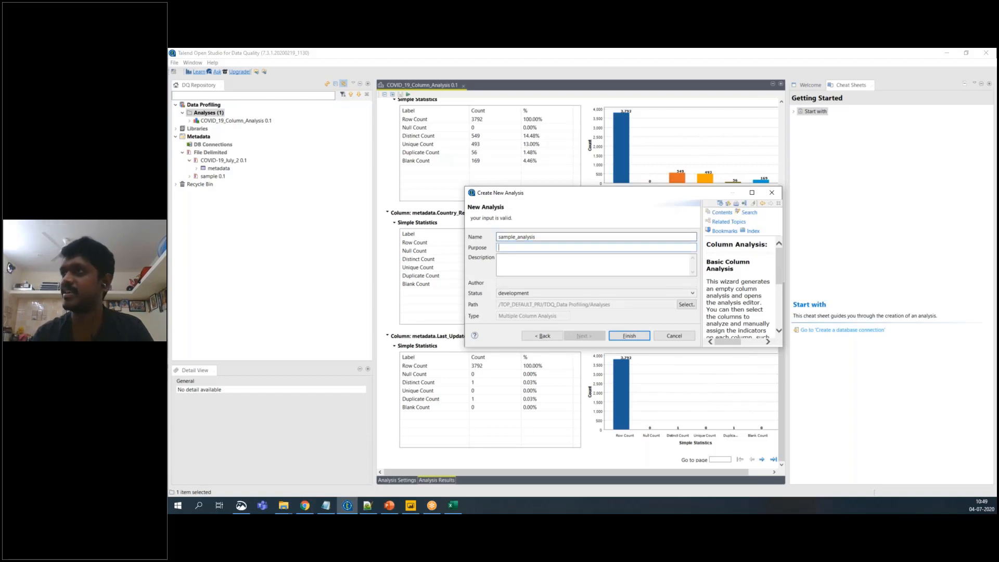
Finish creating the analysis, set its connection to the sample file and try to run it.
left_click(632, 336)
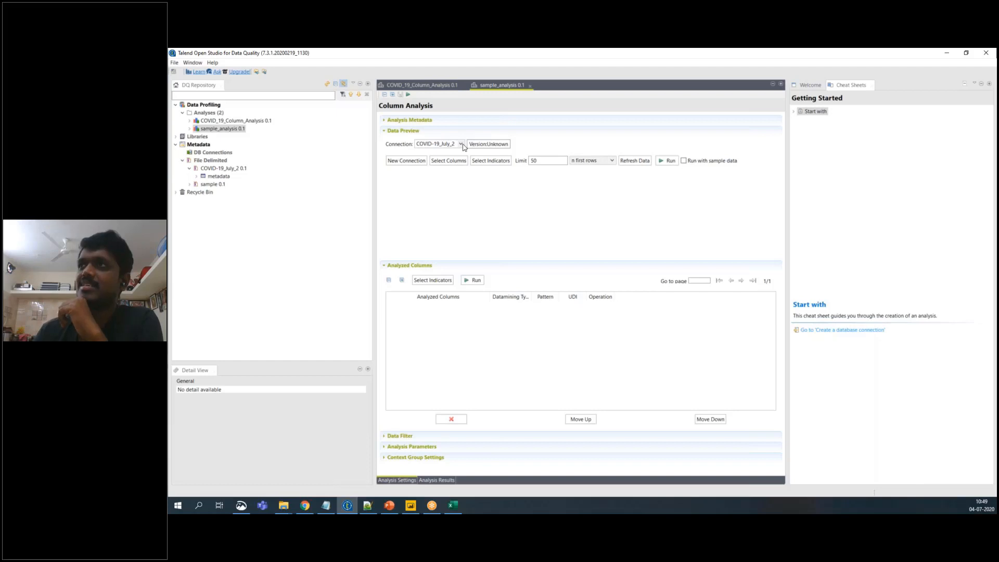
left_click(461, 145)
left_click(451, 162)
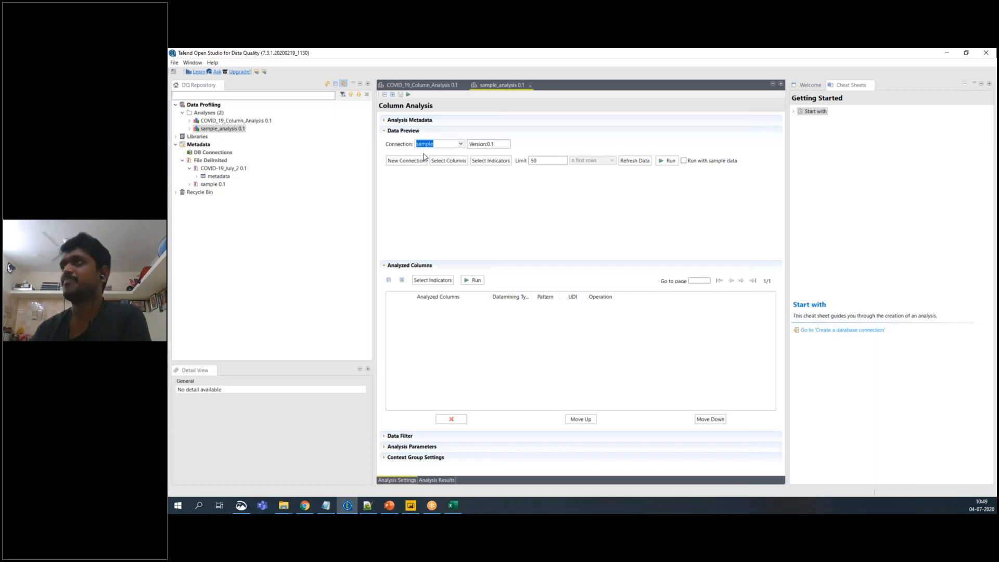
left_click(668, 163)
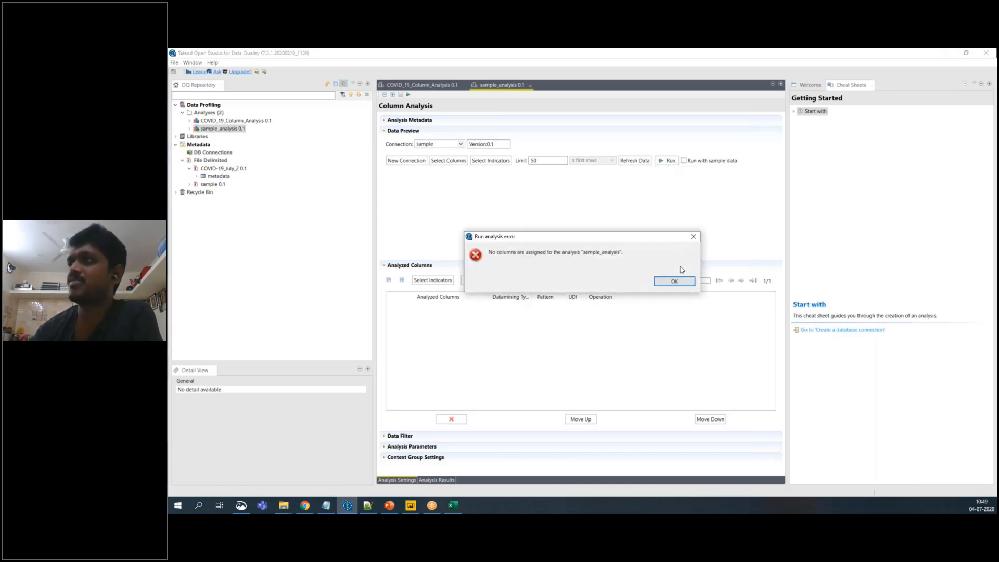
left_click(671, 281)
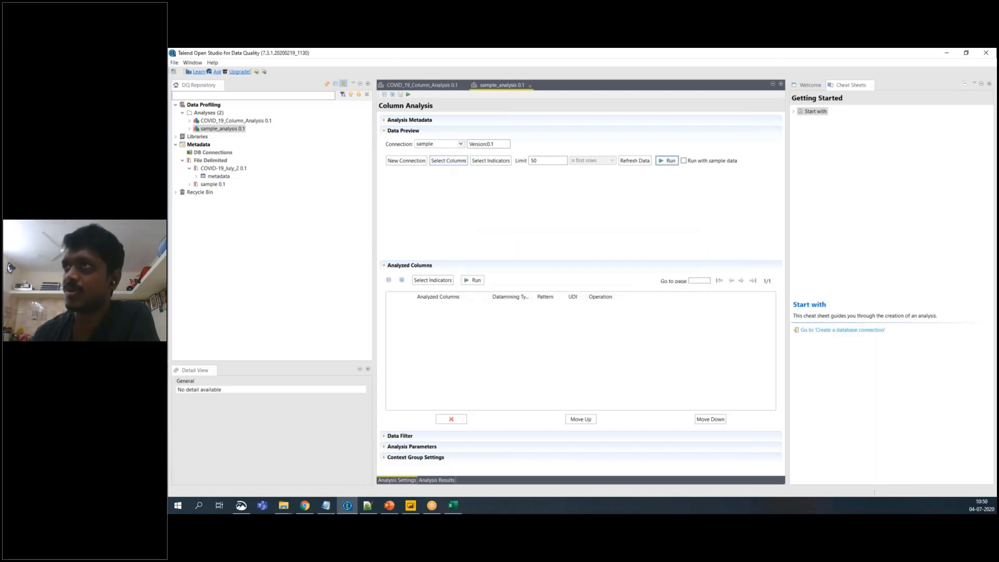
Add all columns of the metadata table, from FIPS to Case_Fatality_Ratio, to the analysis.
left_click(452, 166)
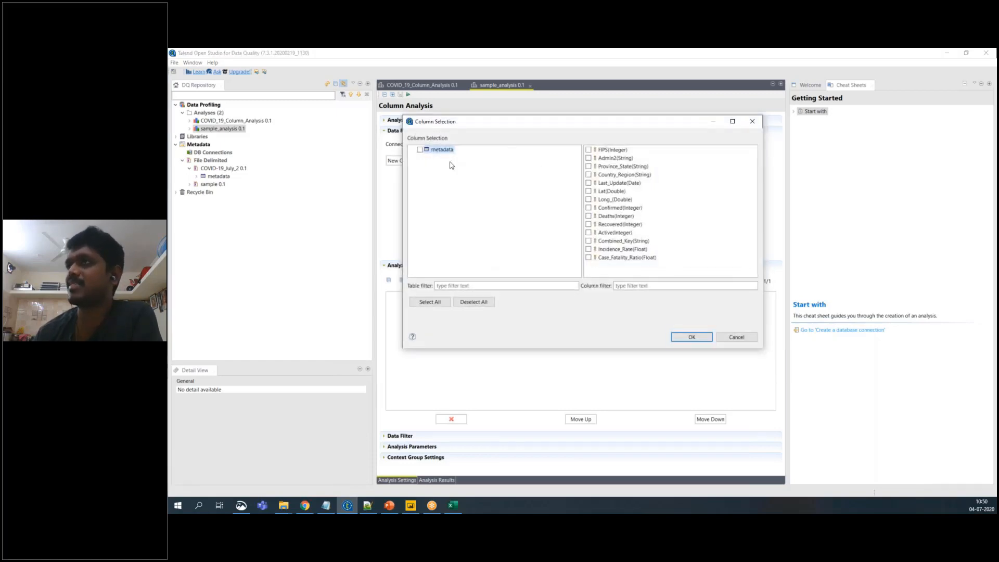
left_click(420, 150)
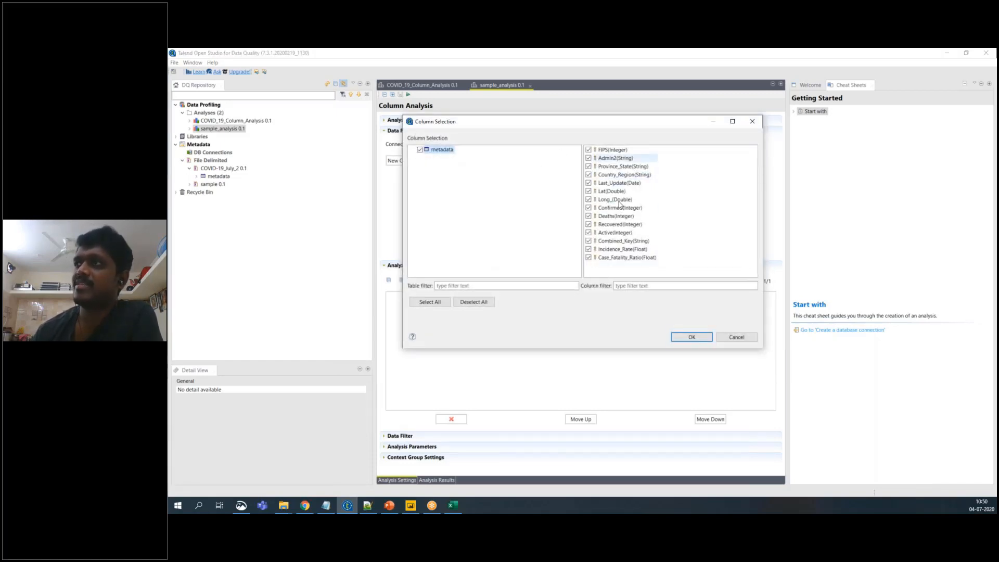
left_click(691, 337)
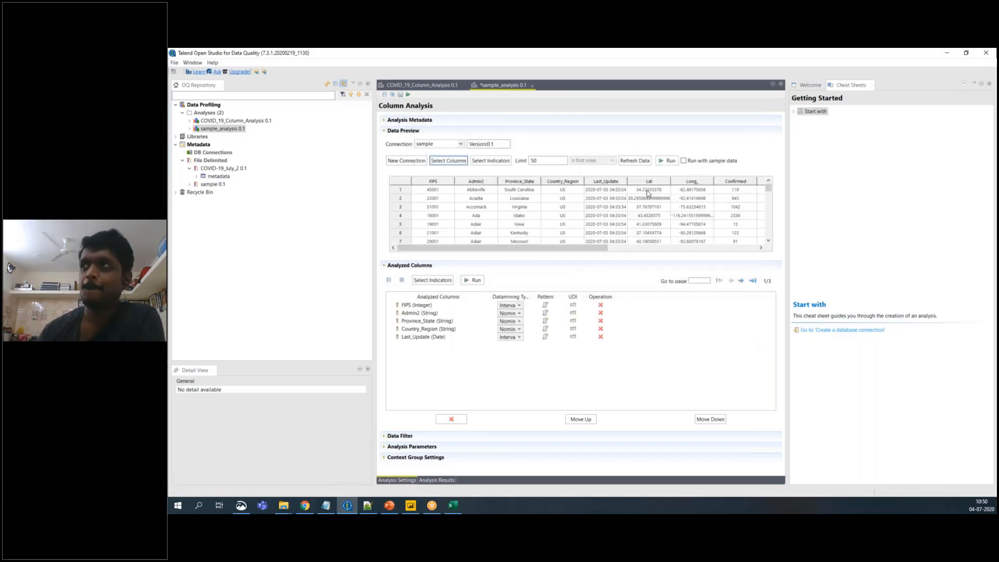
Open the indicator selection at full size and examine the indicators in the Simple Statistics and Text Statistics groups.
left_click(434, 284)
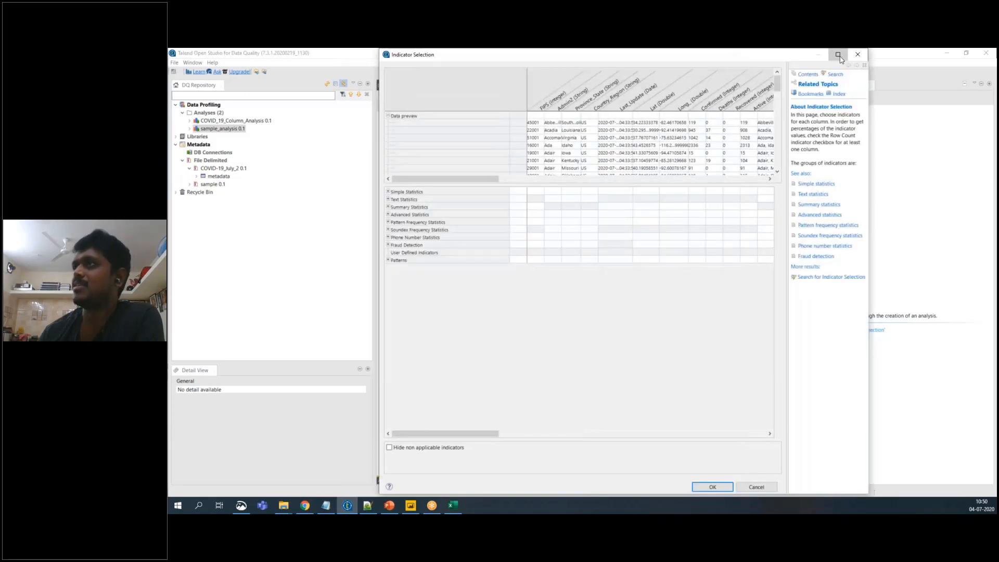
left_click(838, 56)
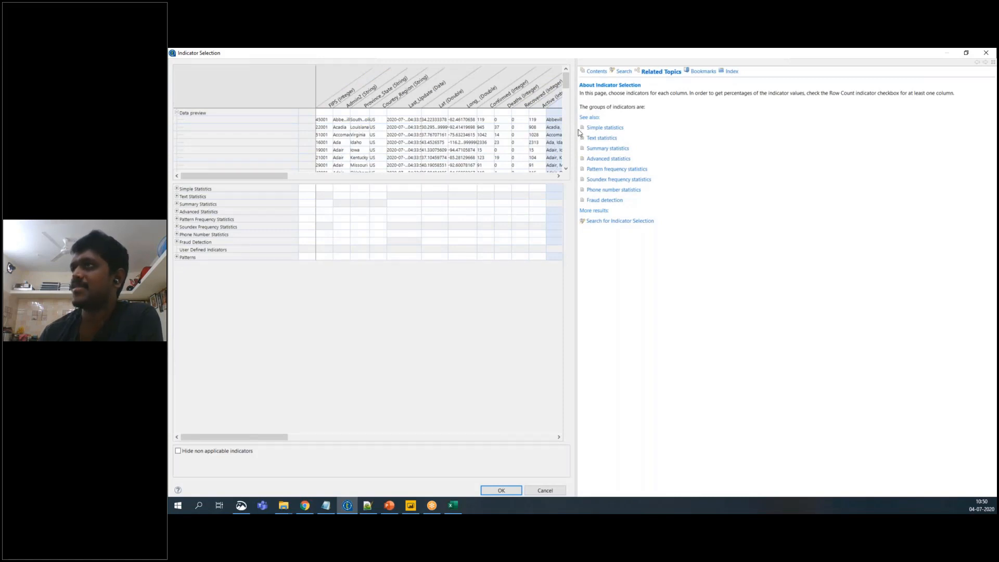
left_click_drag(576, 133, 721, 130)
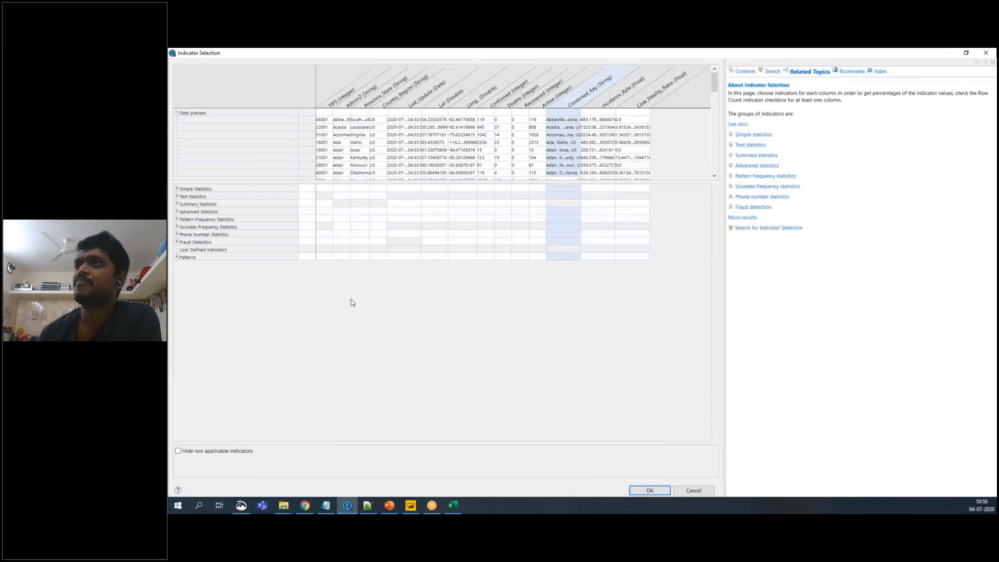
left_click(177, 190)
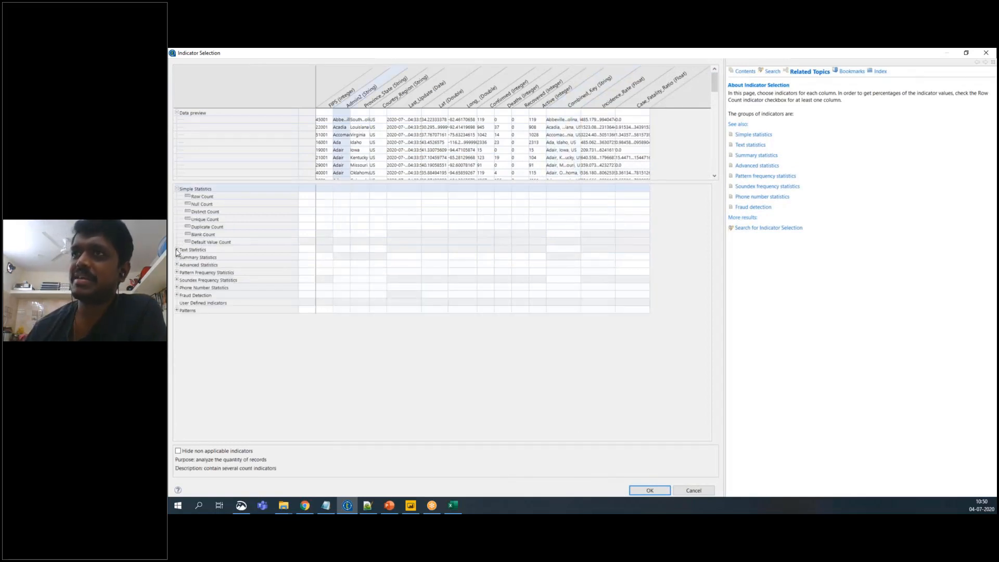
left_click(177, 250)
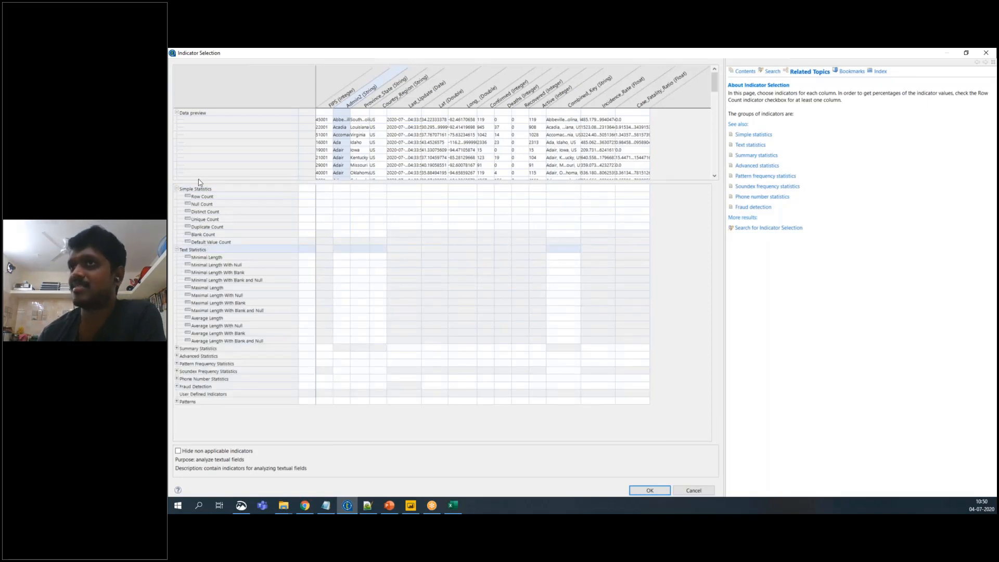
left_click(177, 250)
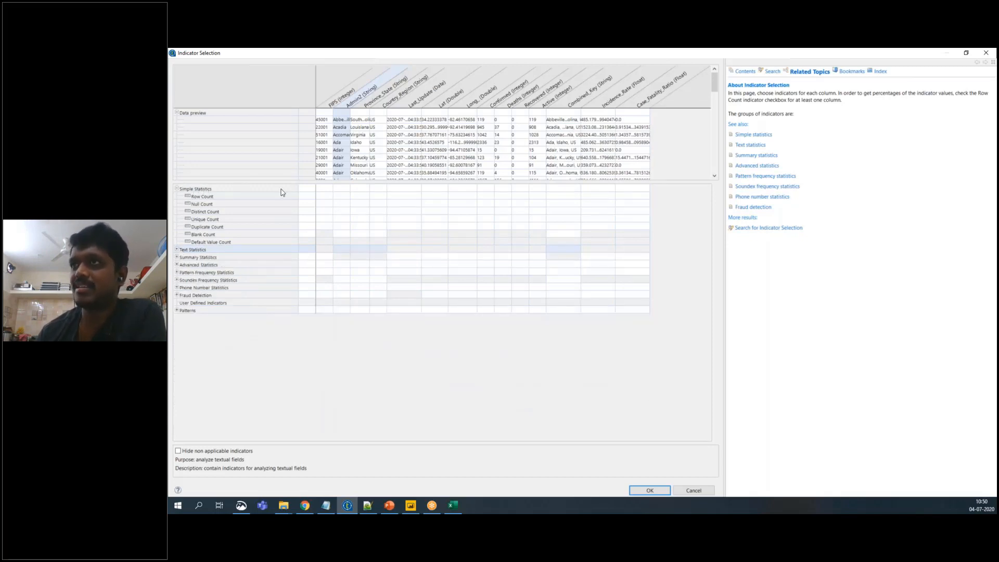
Enable the Simple Statistics indicators for all analyzed columns and confirm the selection.
left_click(307, 192)
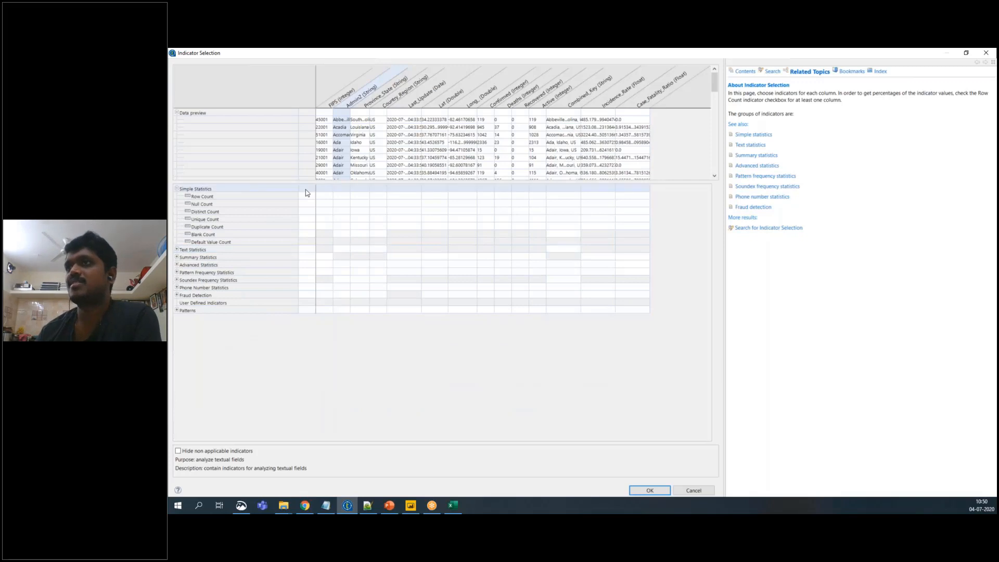
left_click(305, 191)
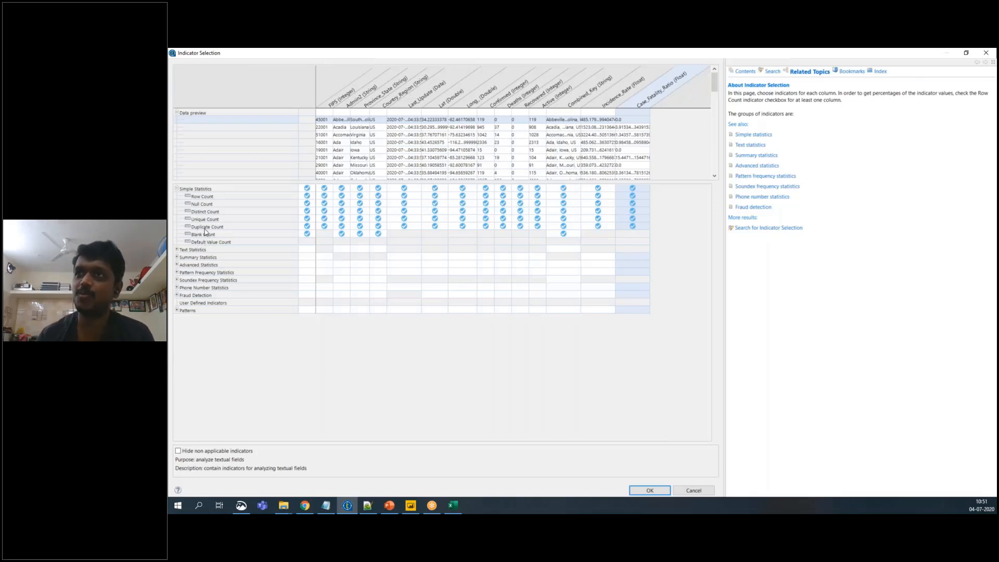
left_click(649, 491)
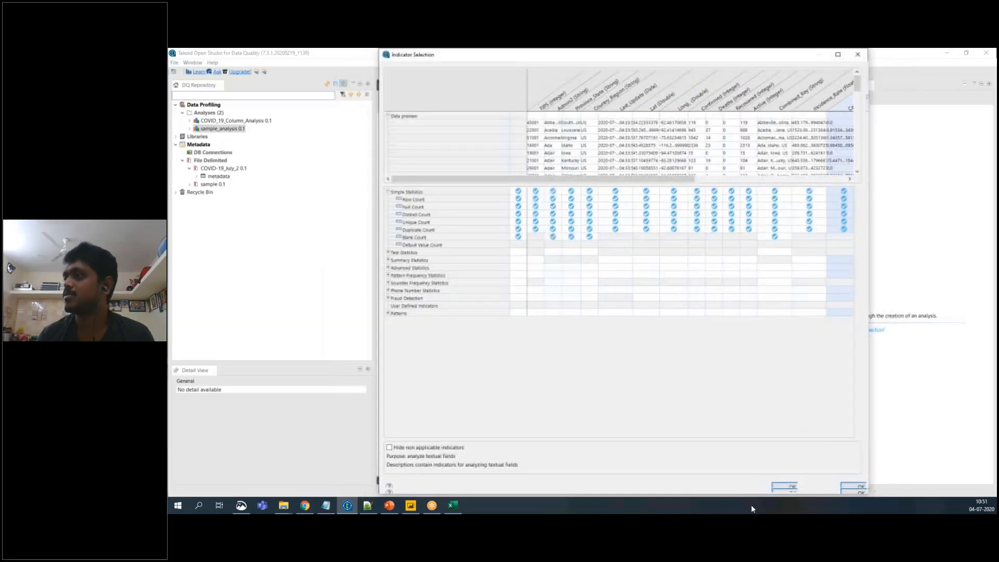
left_click(797, 485)
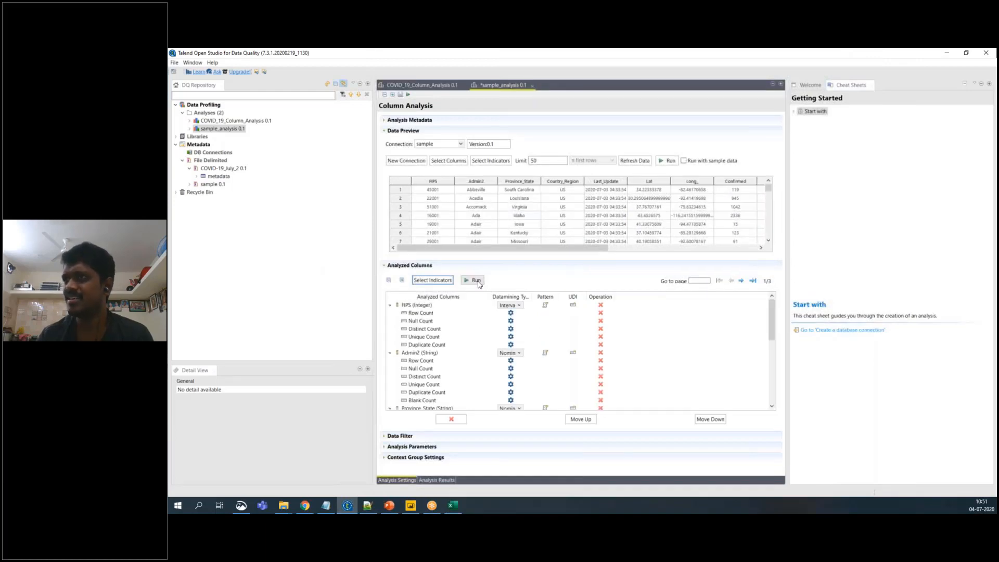
Run the analysis and look through the simple statistics results of the analyzed columns.
left_click(475, 280)
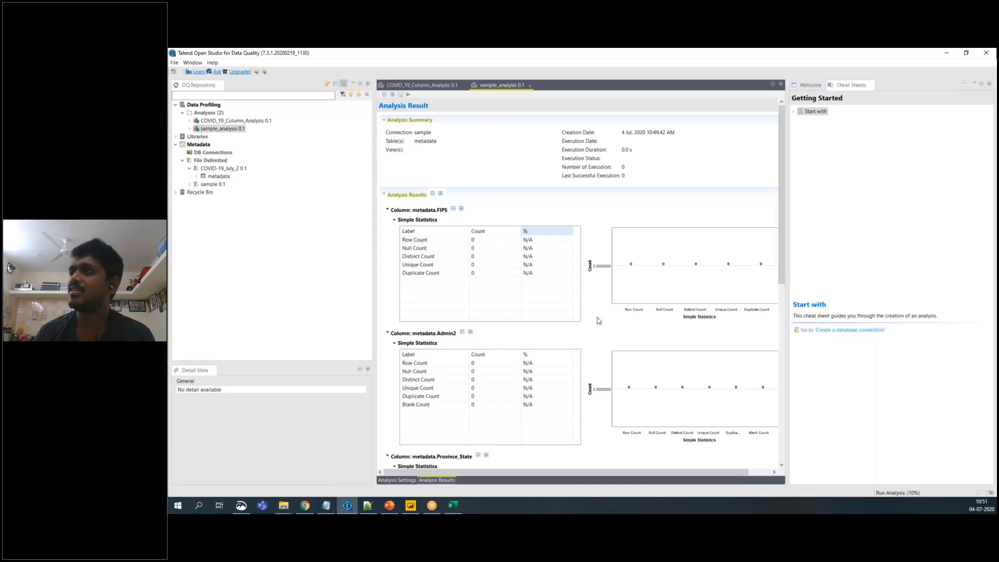
scroll(599, 296, "down", 5)
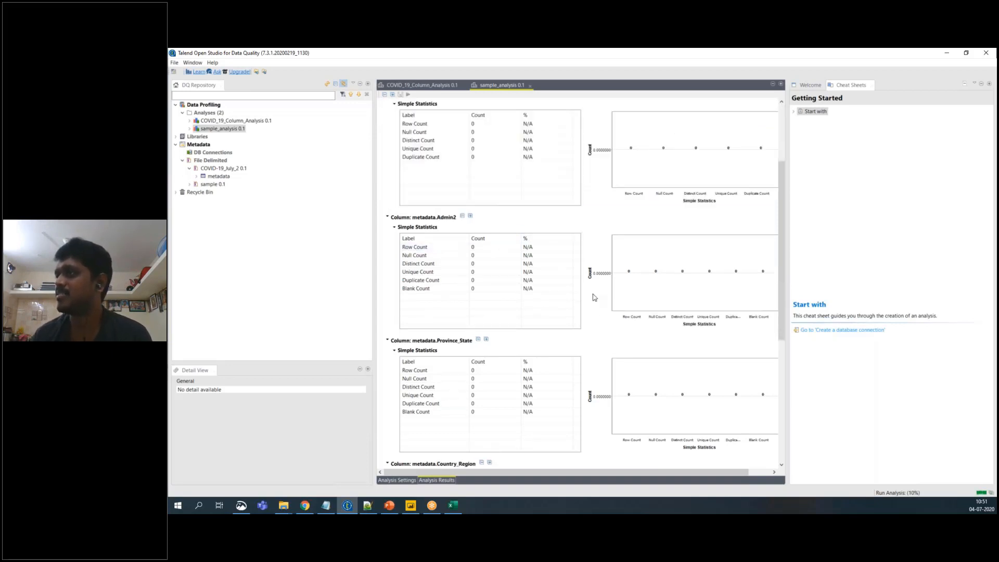
scroll(594, 297, "down", 5)
scroll(594, 297, "up", 10)
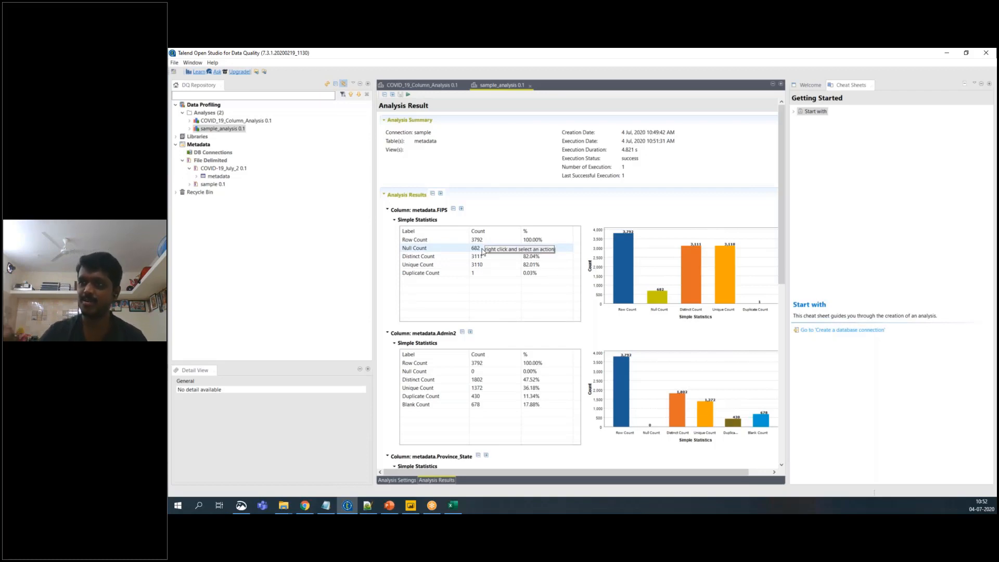
Switch to the 06-25-2020 workbook in Excel and filter by the selected Country_Region header cell's value.
left_click(462, 503)
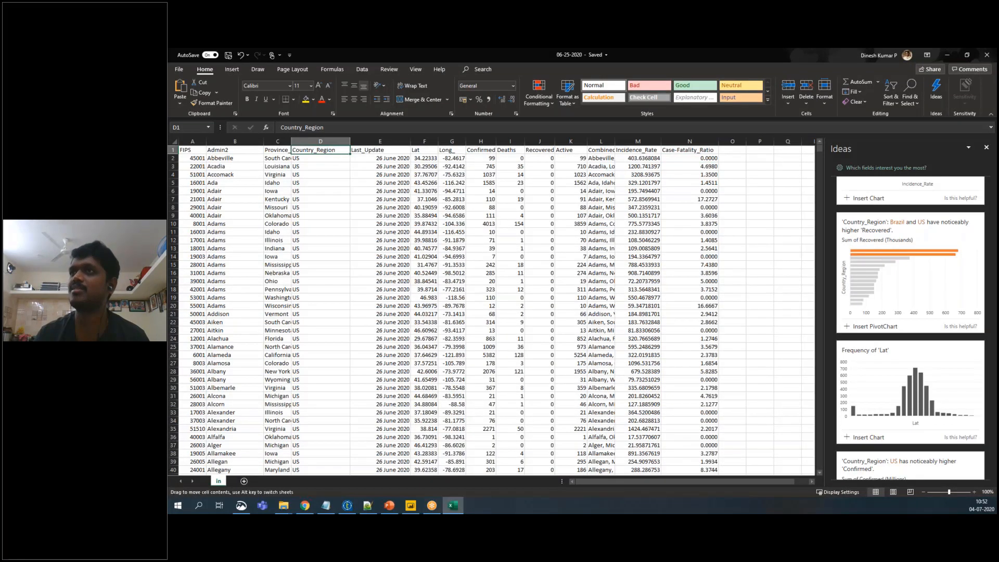
right_click(333, 150)
mouse_move(376, 298)
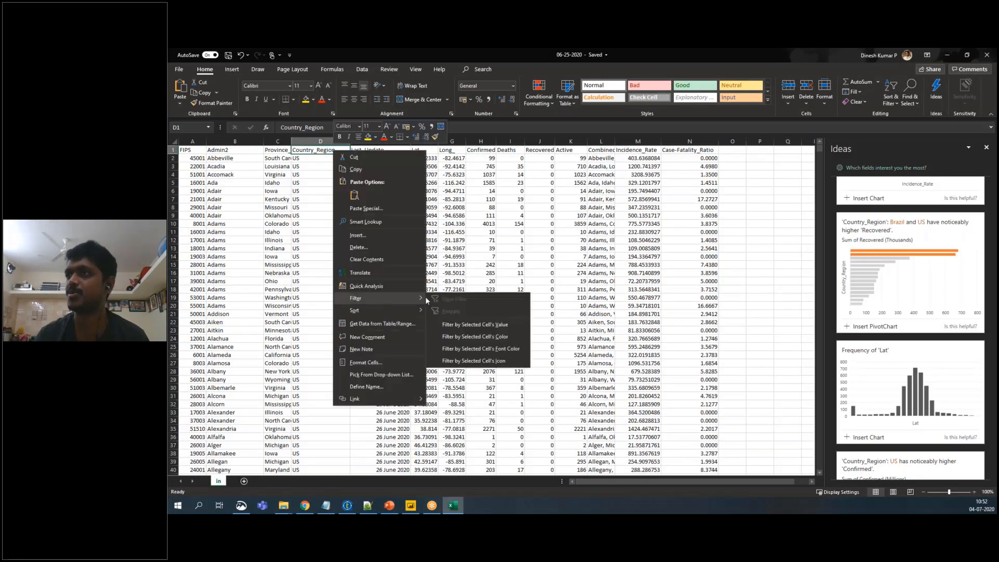
left_click(481, 324)
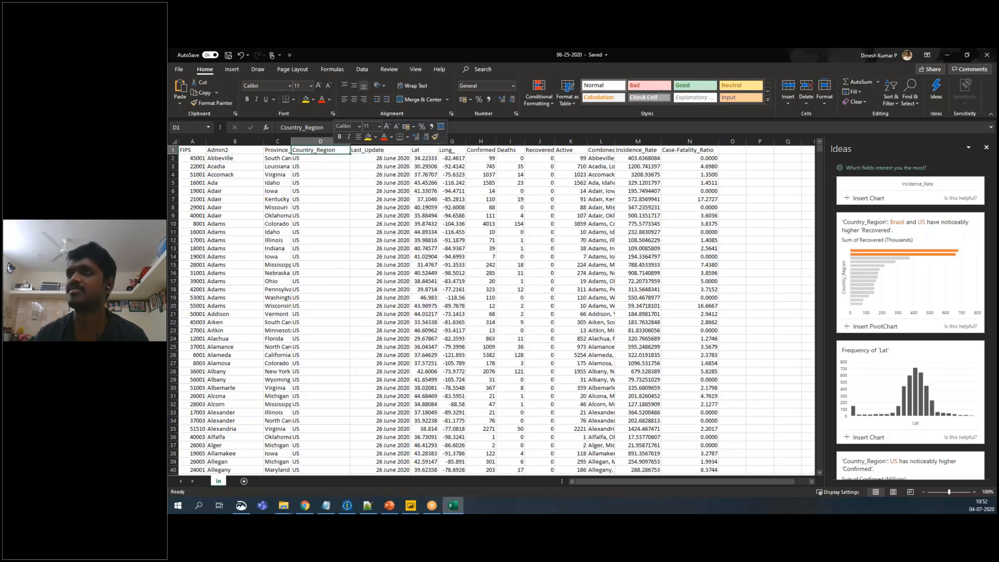
Refilter the Country_Region column by searching its values for "us" and applying the ticked matches.
left_click(349, 150)
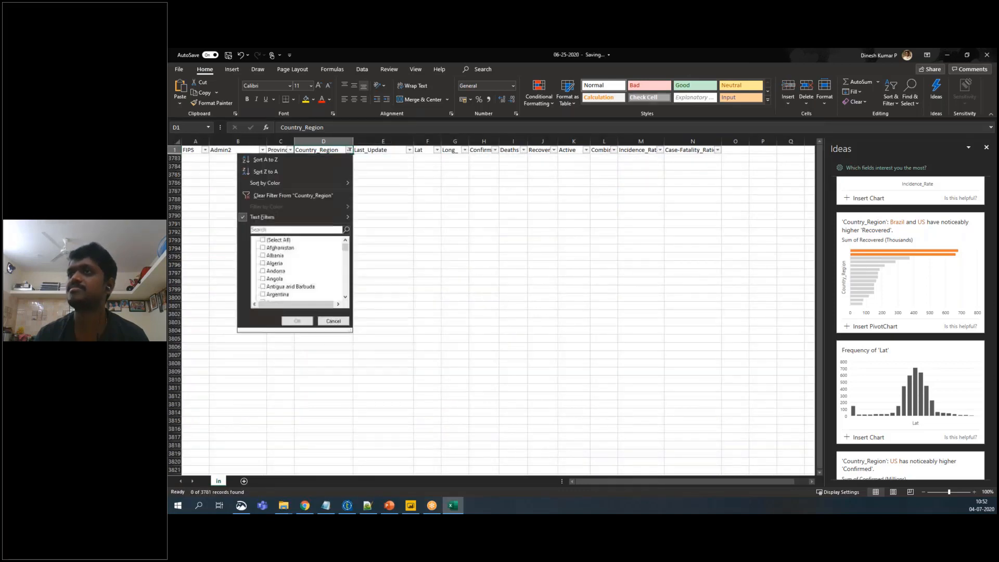
left_click(270, 240)
left_click(267, 231)
type("us")
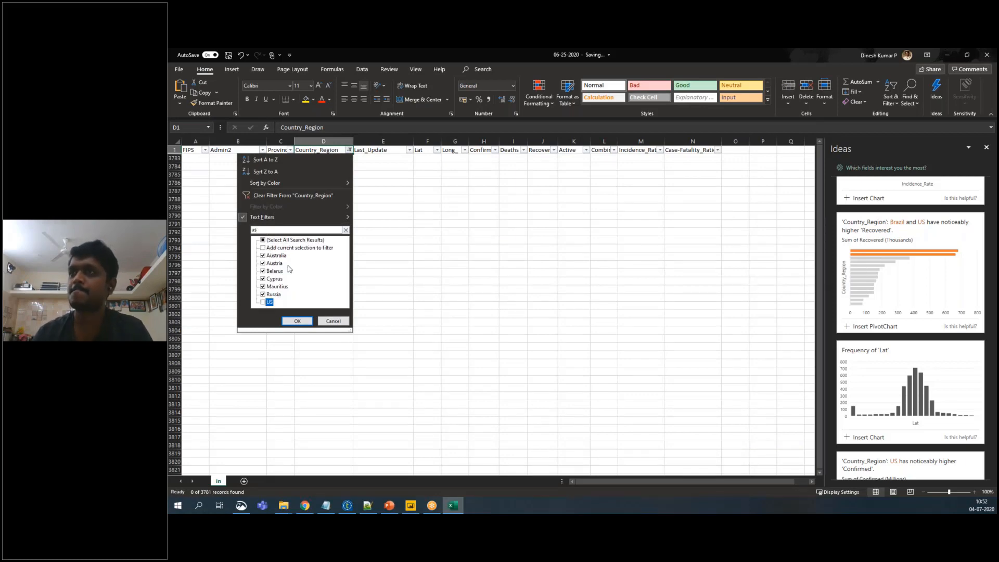
left_click(298, 321)
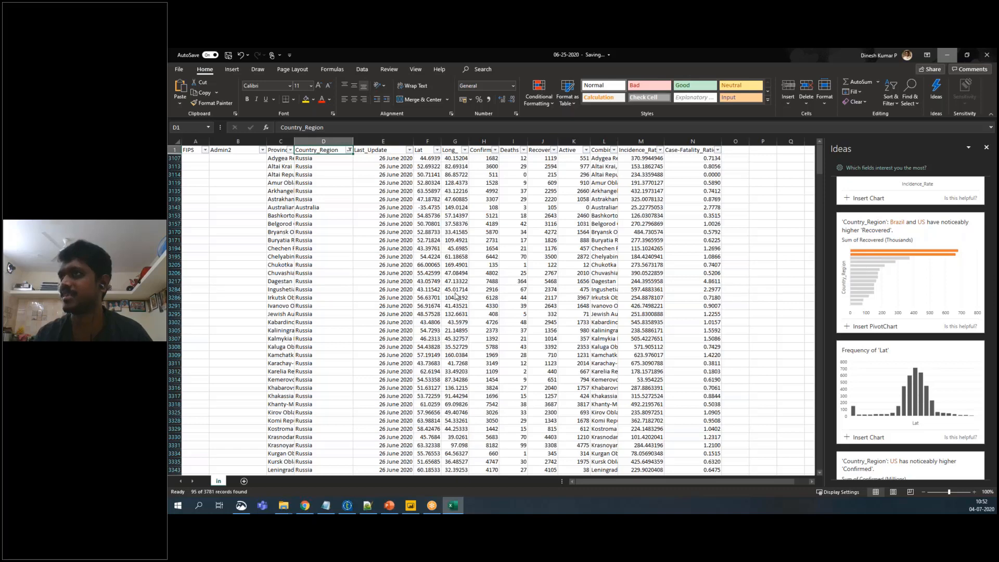
Return to Talend and review the sample_analysis statistics for each column, also checking the COVID_19_Column_Analysis results.
key("alt+Tab")
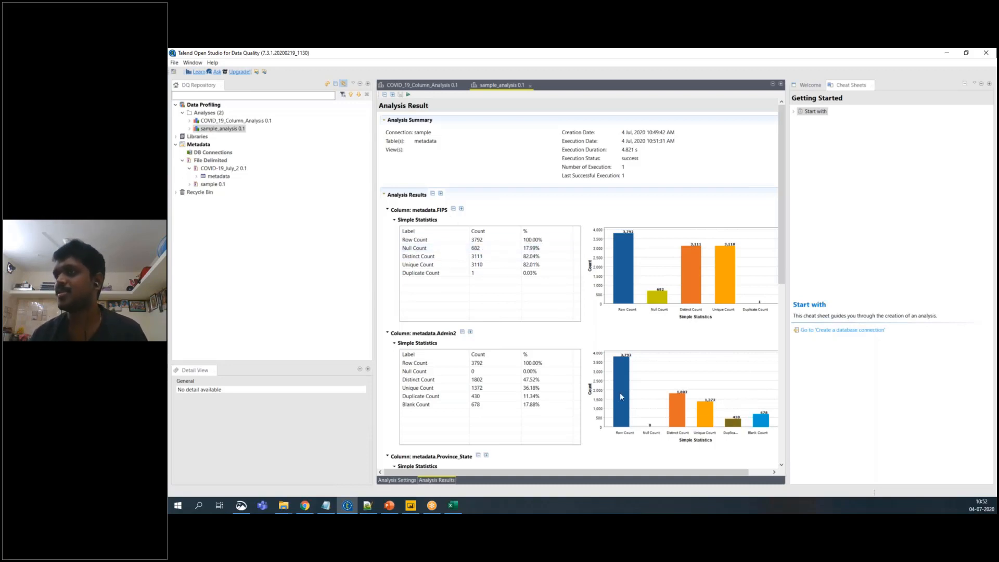
left_click_drag(781, 214, 781, 328)
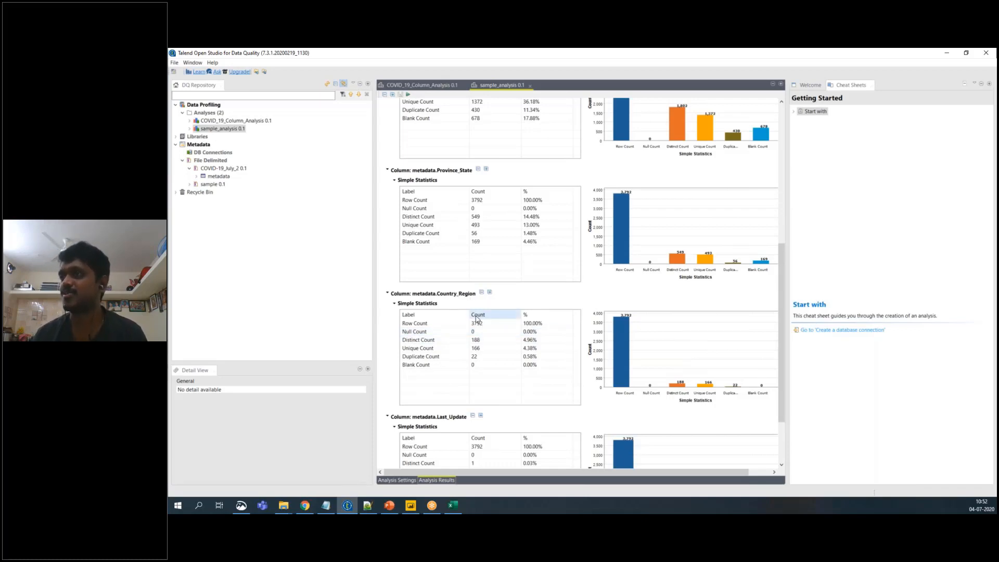
left_click(453, 505)
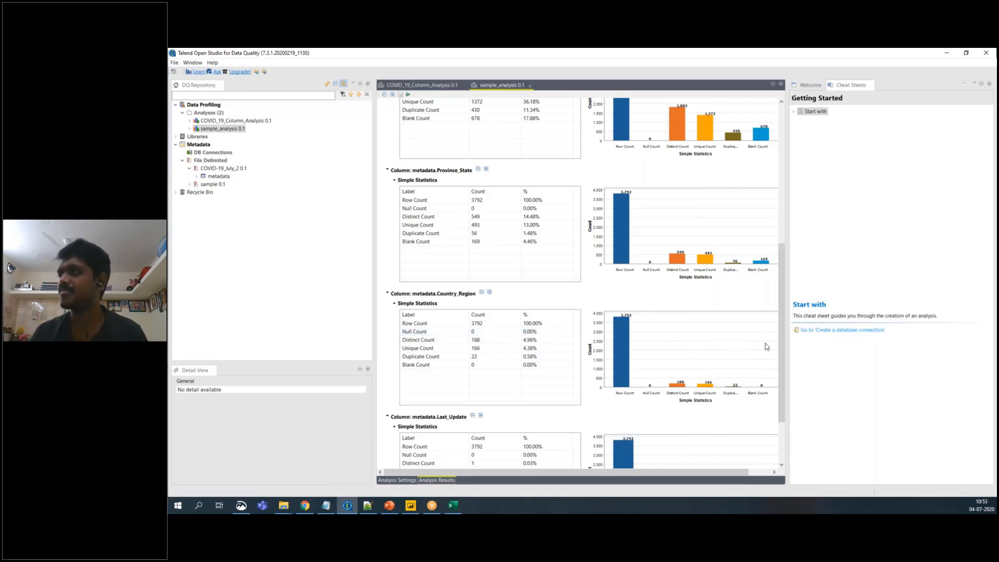
scroll(499, 333, "down", 2)
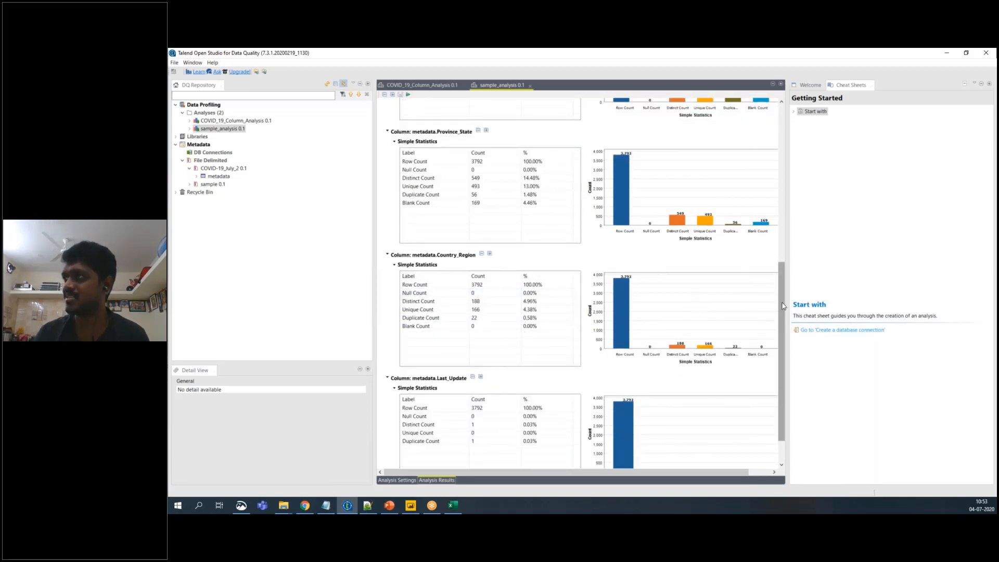
left_click(779, 239)
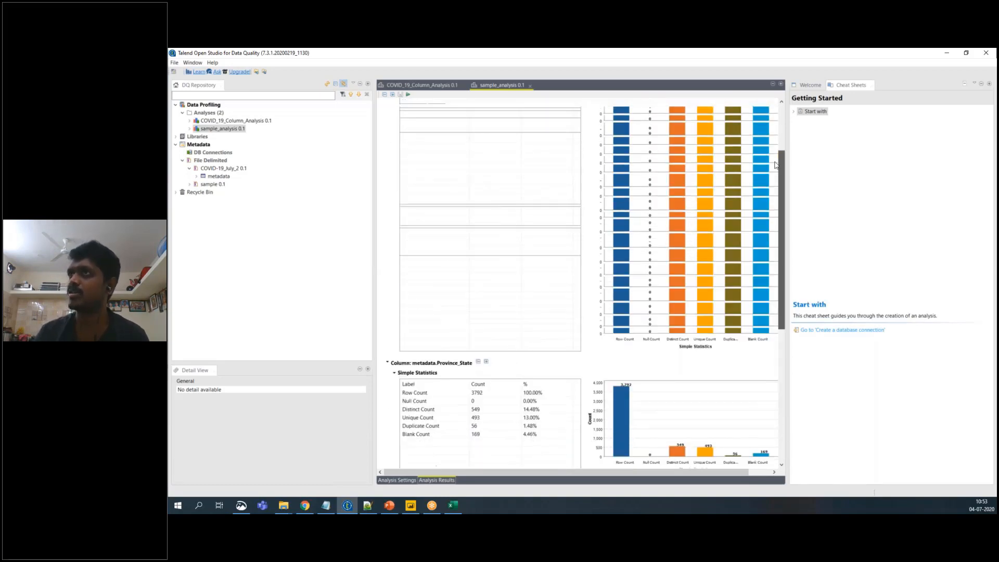
left_click(422, 85)
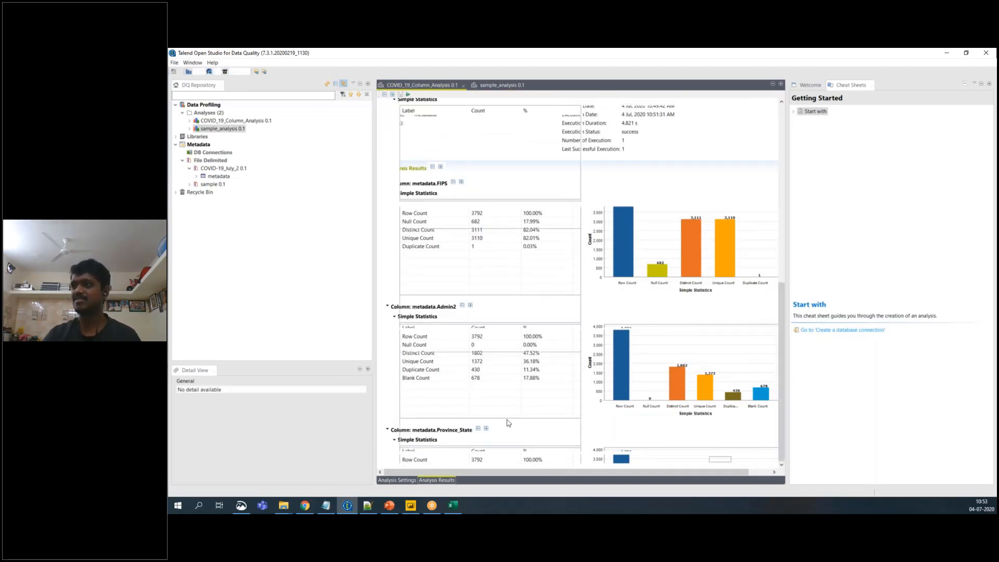
left_click(501, 86)
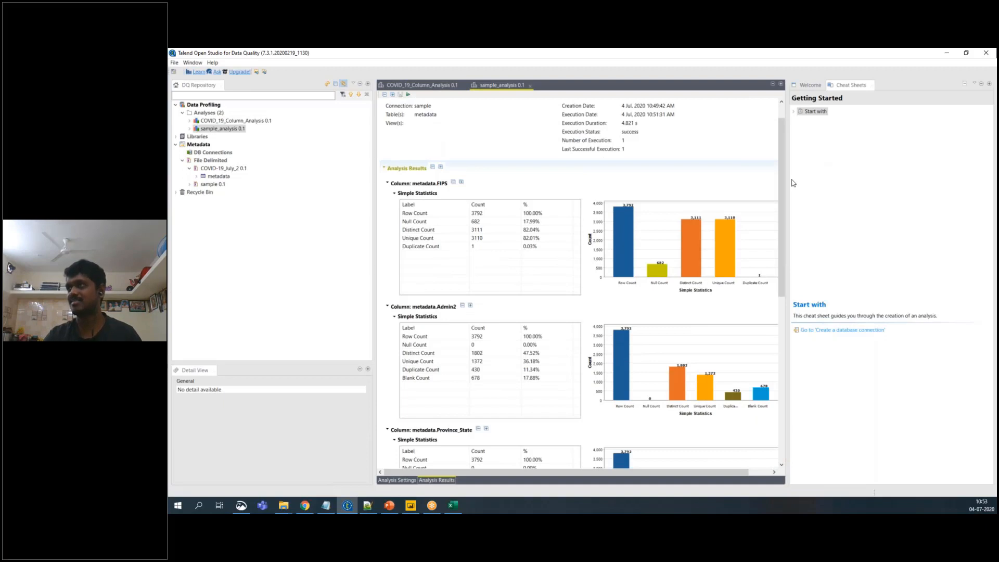
scroll(773, 160, "up", 1)
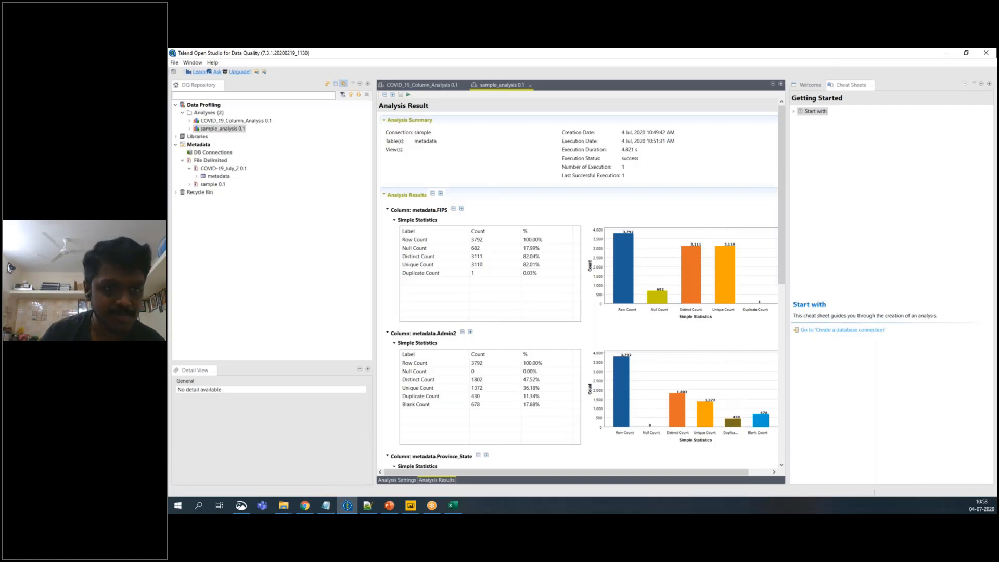
key("alt+Tab")
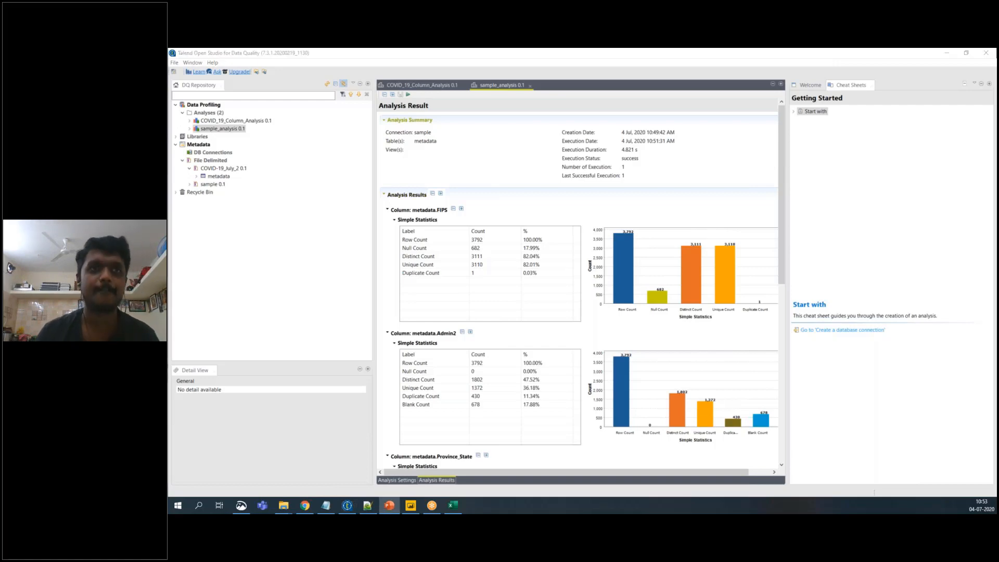
Switch to the PowerPoint slide show and present the "Is your Data good enough for Analysis?" slide on data profiling.
key("F5")
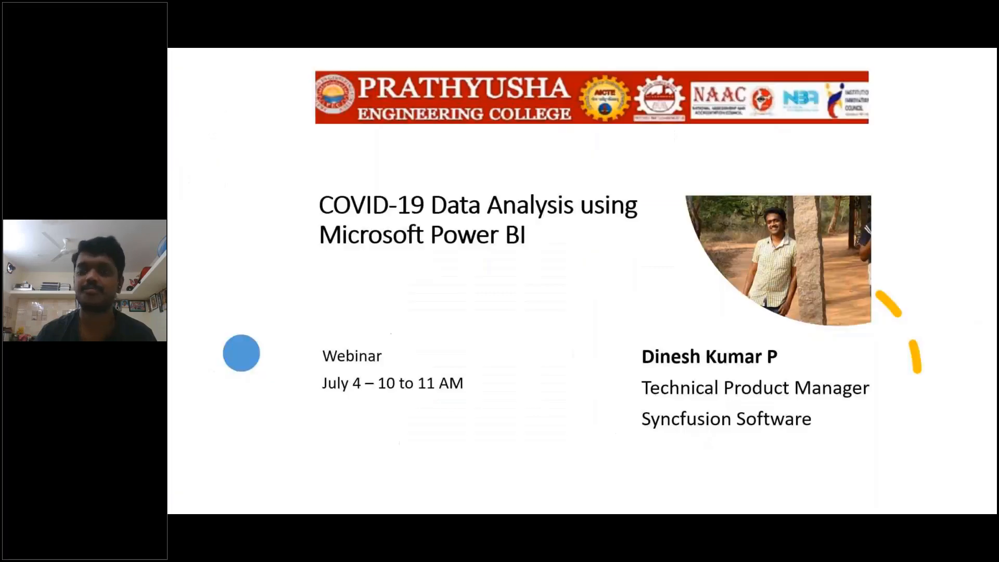
key("alt+Tab")
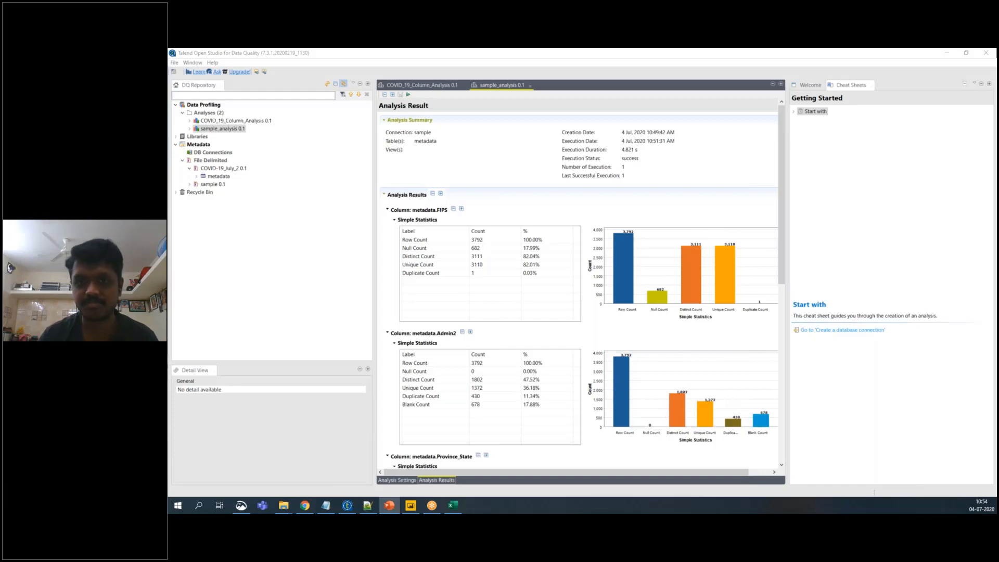
key("alt+Tab")
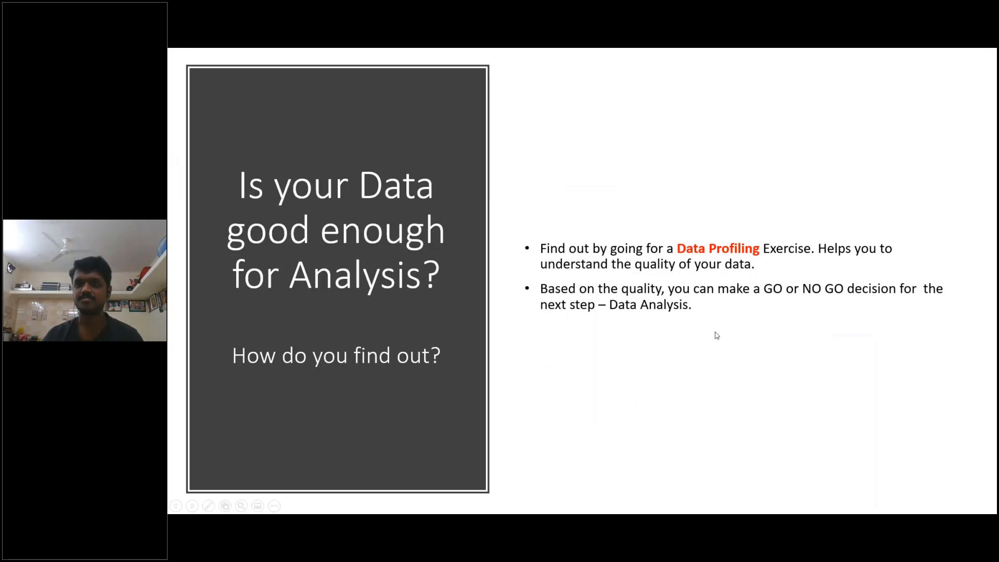
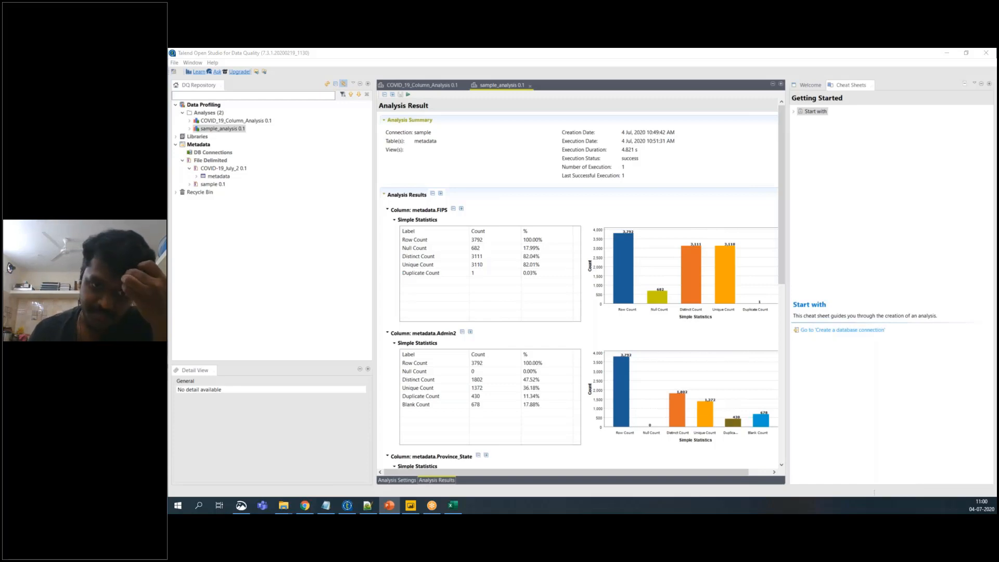
Launch a new Power BI Desktop window, moving Talend out of the way and glancing at the 06-25-2020 workbook.
left_click(406, 507)
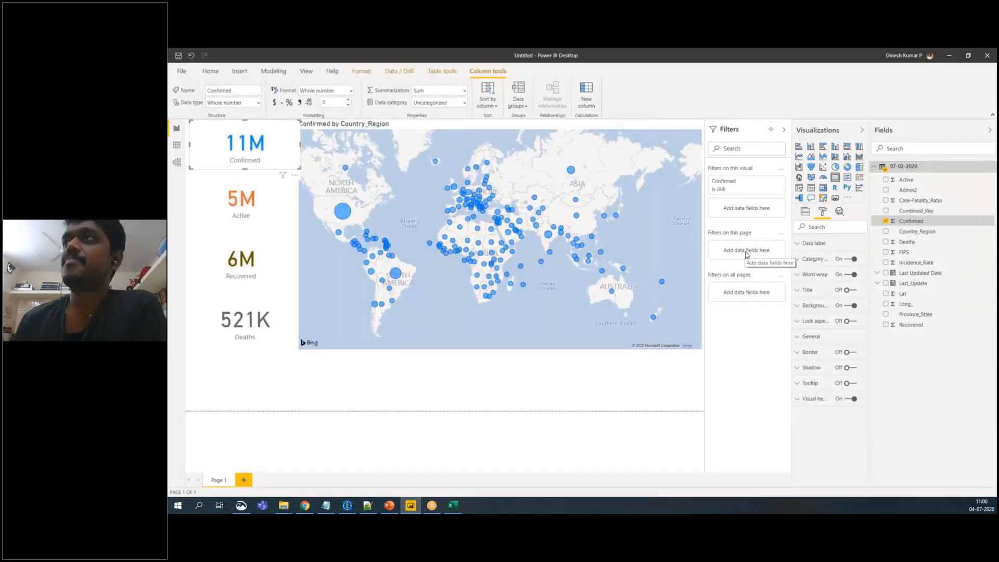
left_click(948, 55)
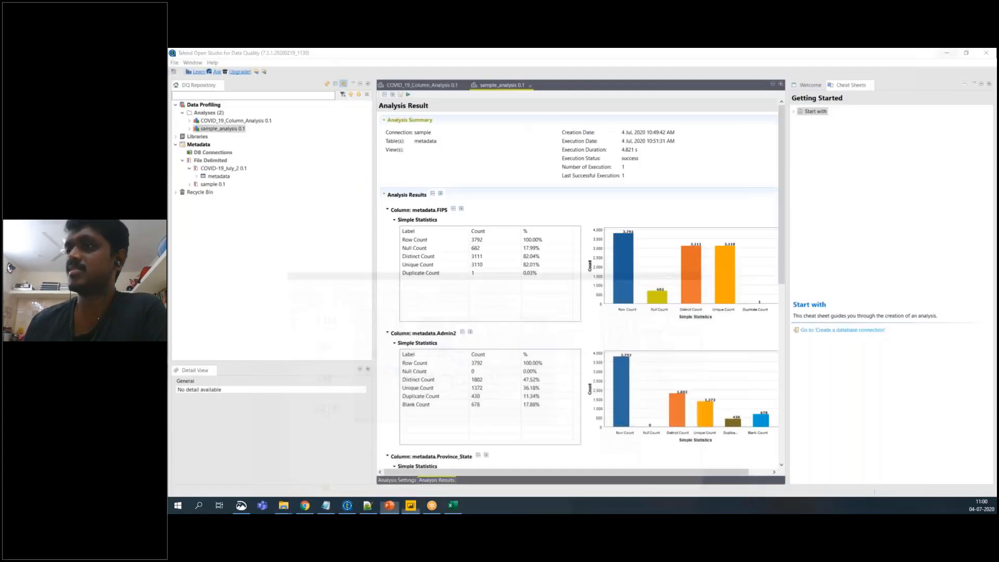
right_click(411, 507)
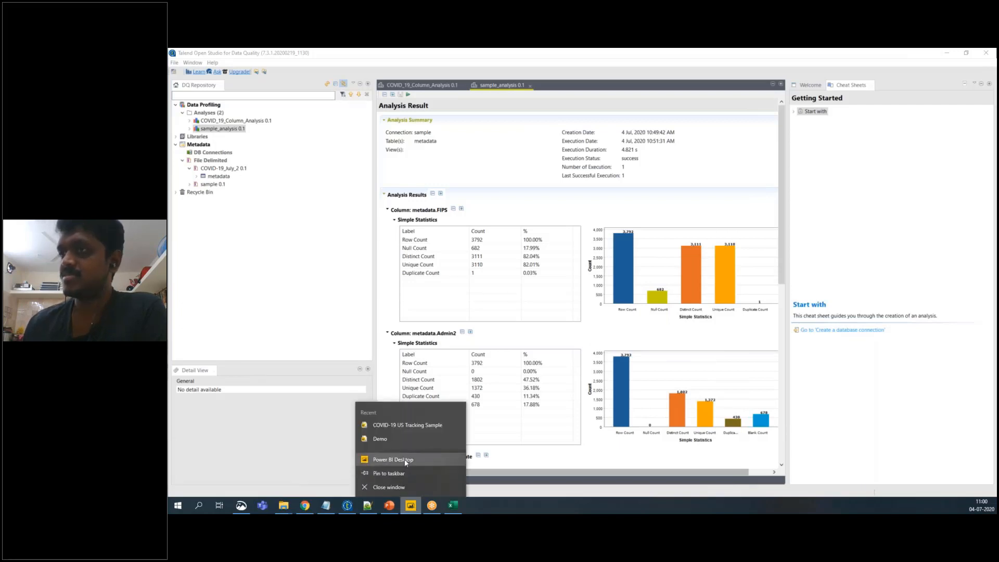
left_click(522, 491)
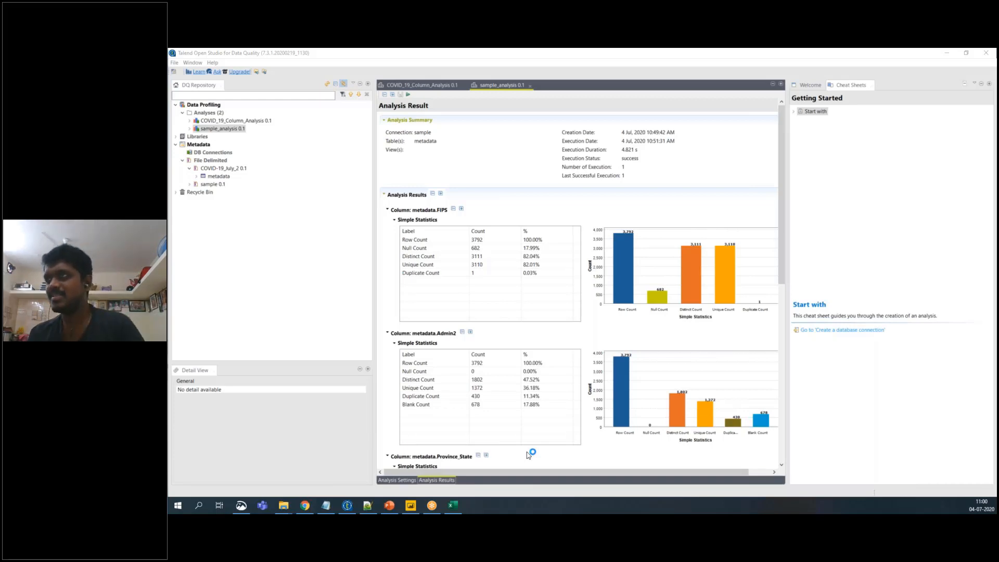
left_click(946, 53)
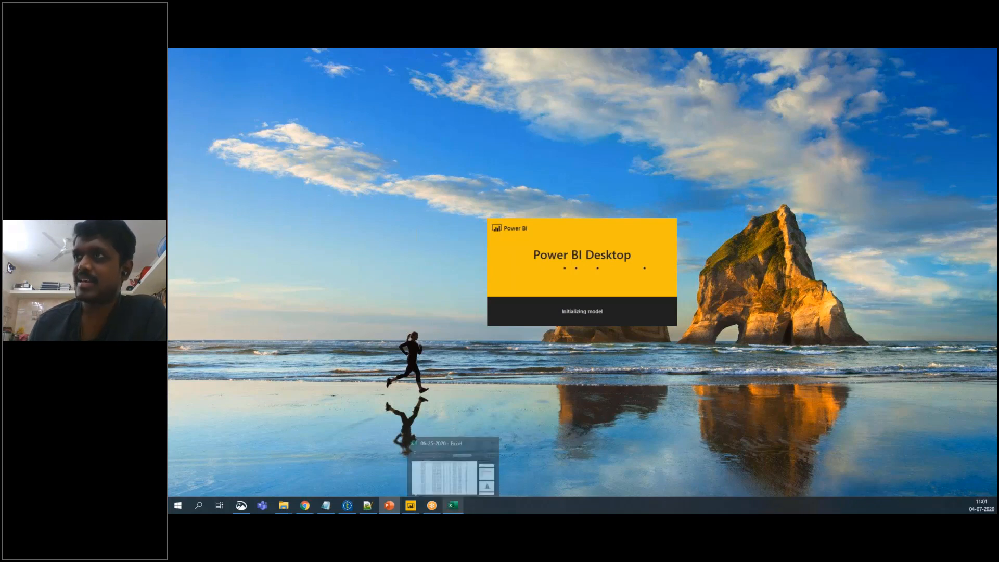
left_click(454, 507)
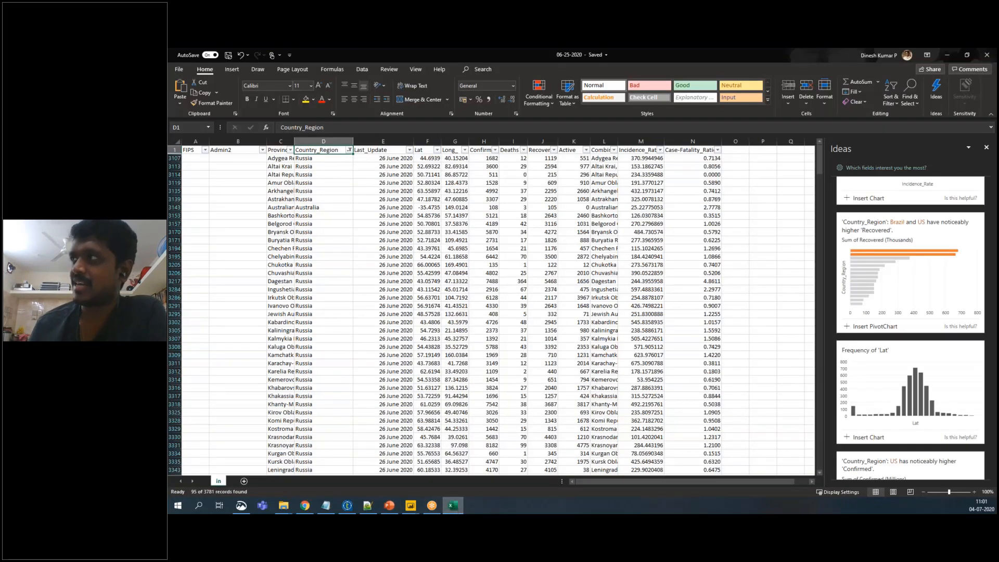
left_click(462, 510)
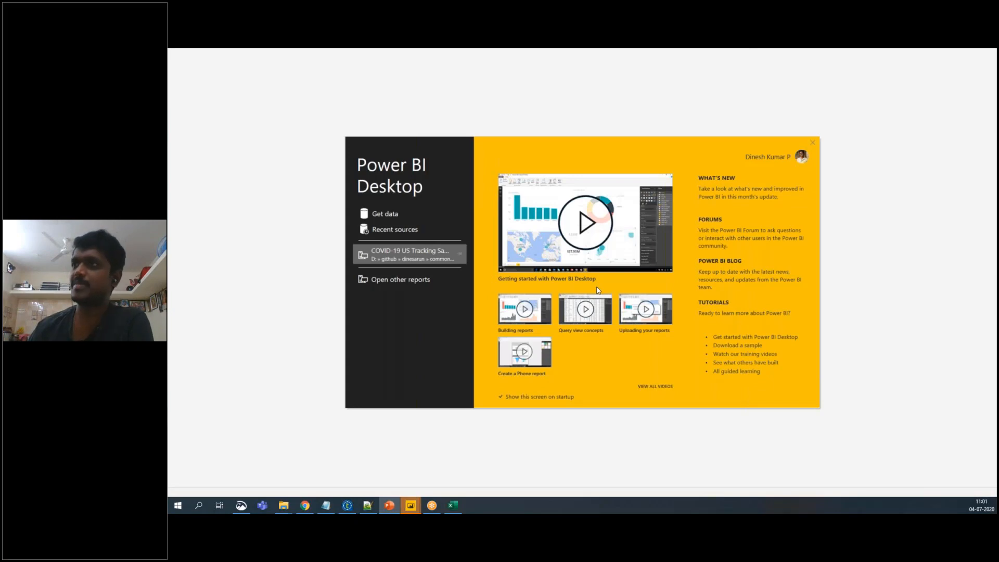
Connect to the 07-02-2020 CSV file as a Text/CSV source and open it for transformation in Power Query Editor.
left_click(389, 216)
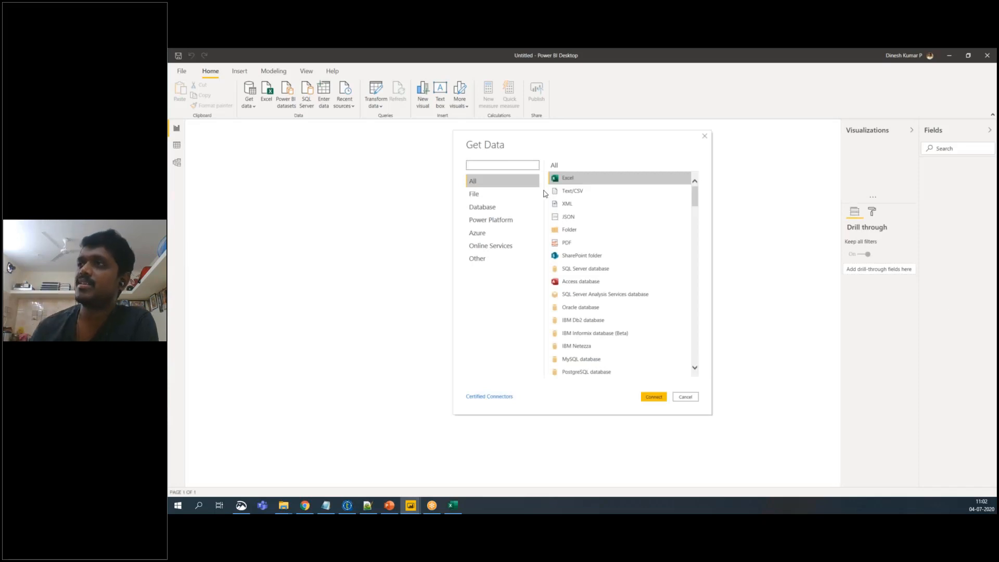
left_click(489, 195)
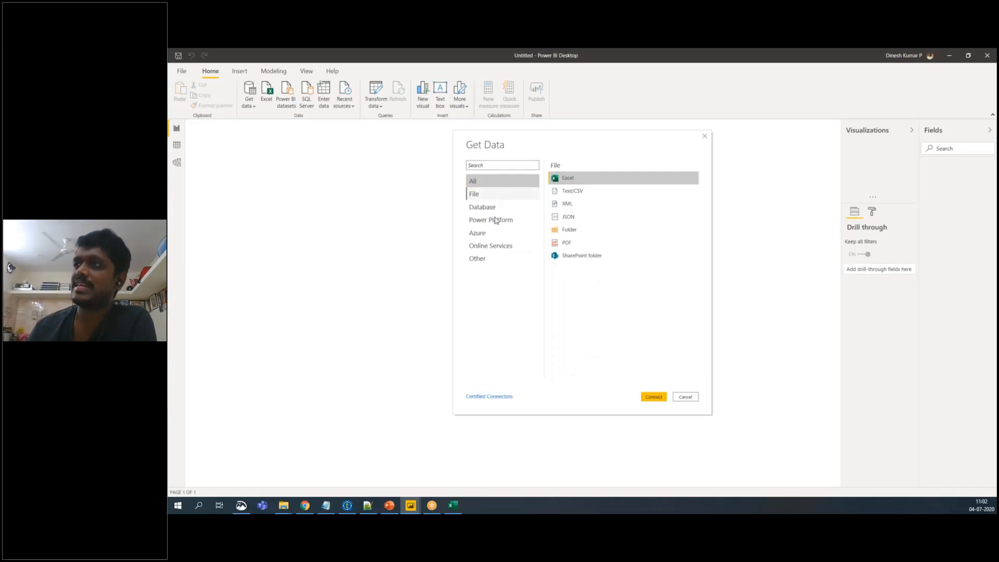
left_click(488, 206)
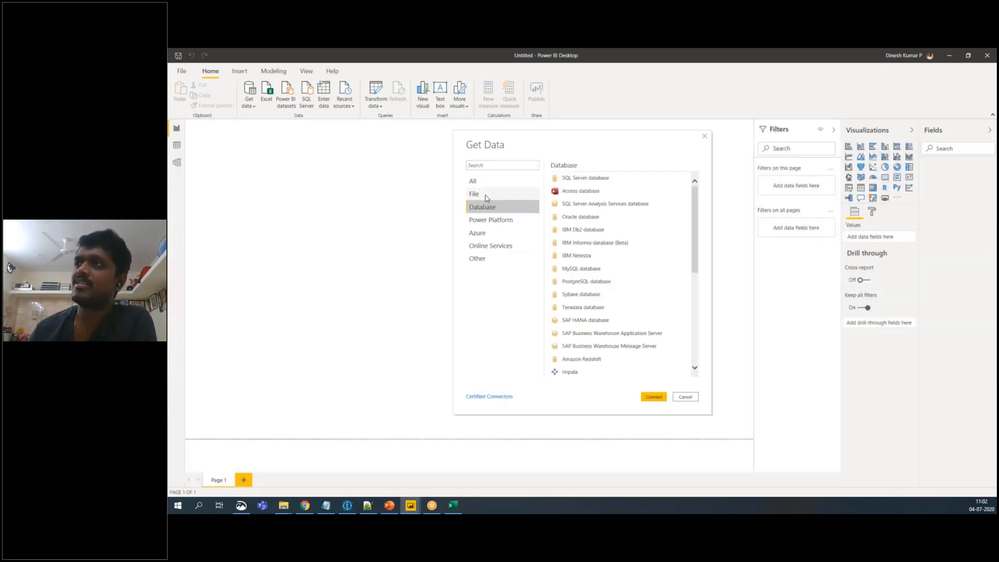
left_click(486, 197)
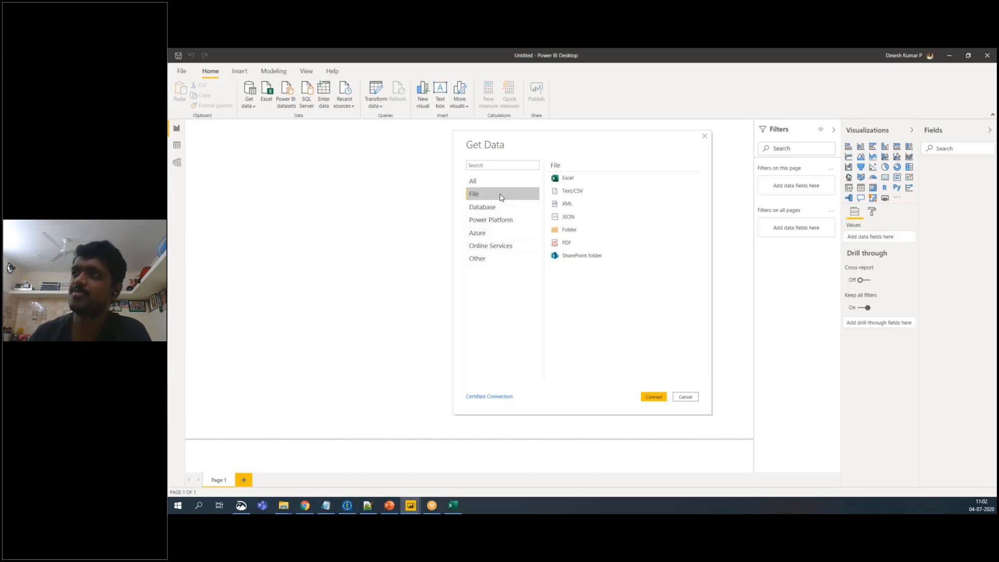
left_click(588, 191)
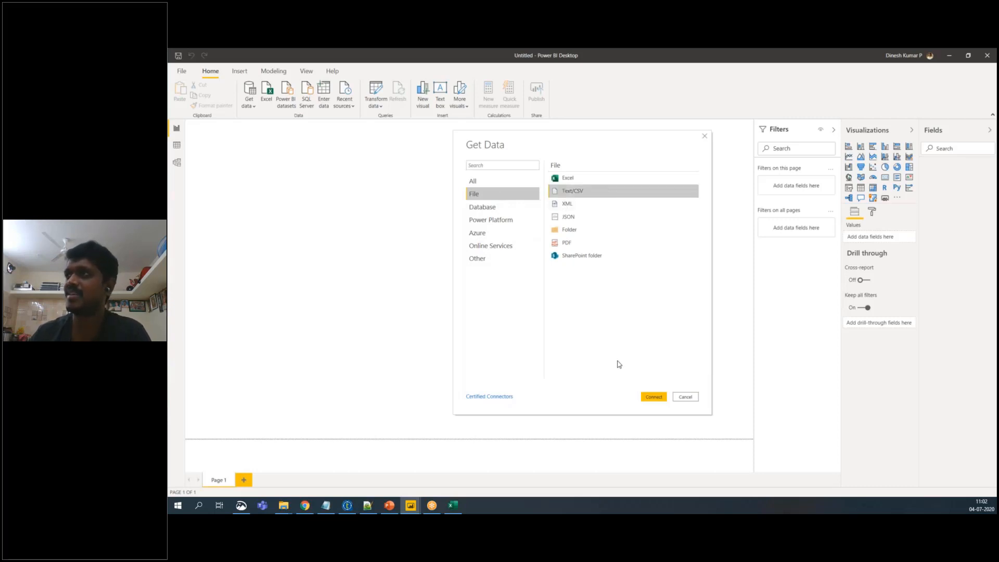
left_click(654, 397)
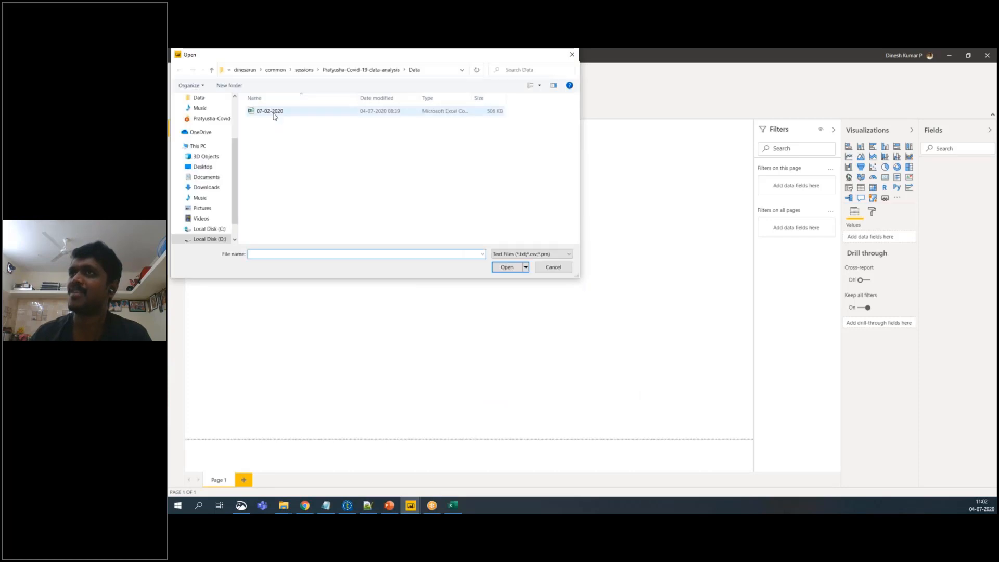
left_click(272, 114)
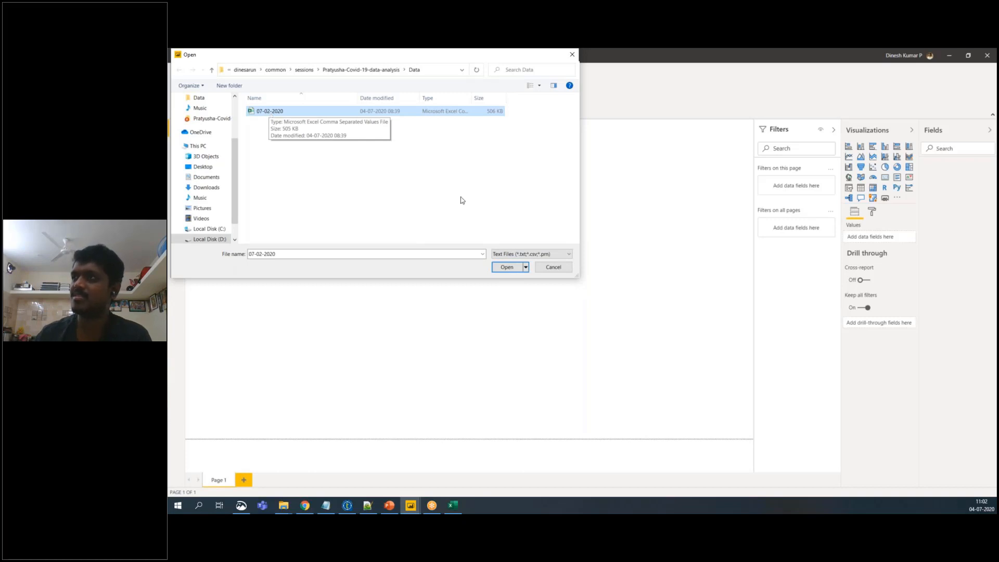
left_click(505, 267)
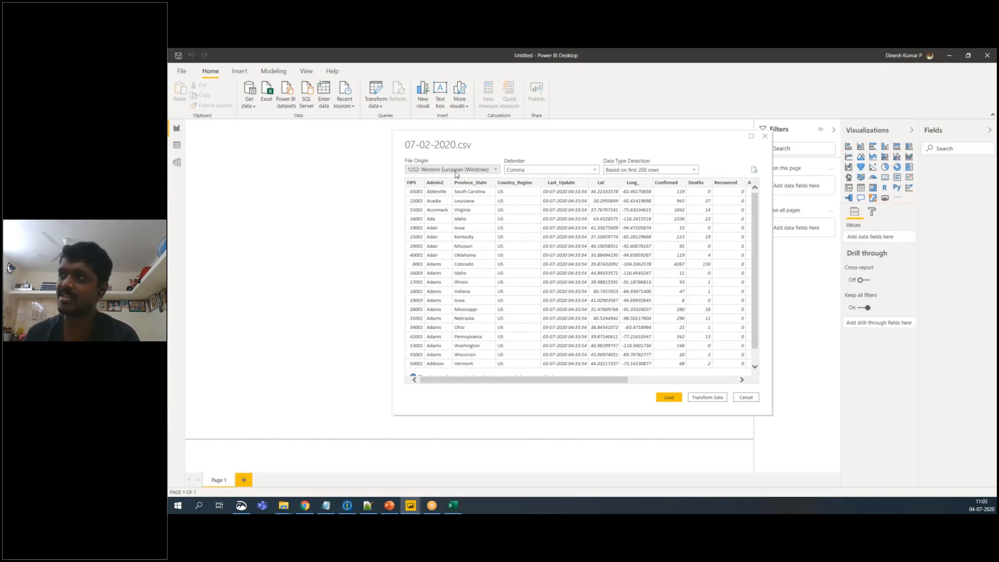
left_click(712, 398)
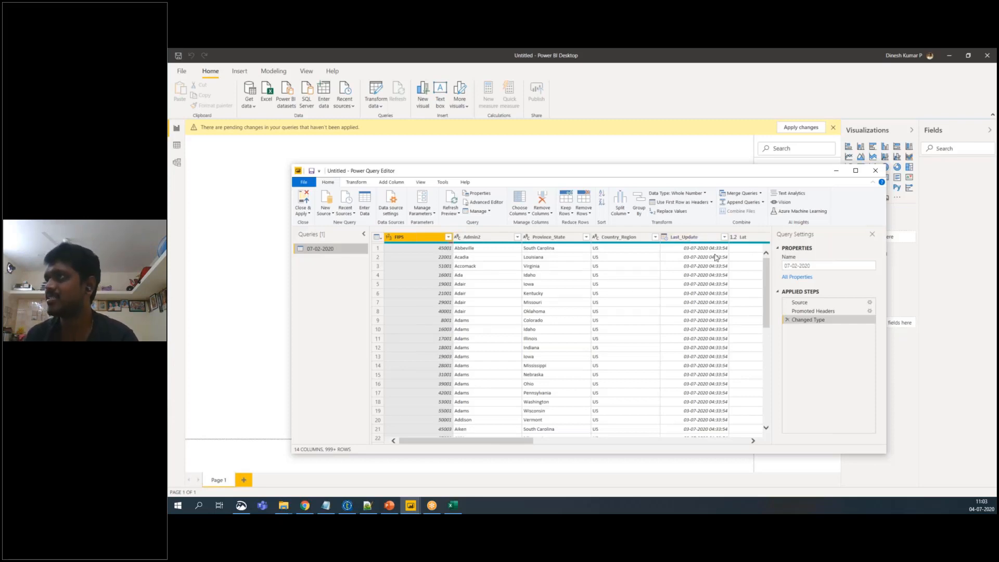
Maximize Power Query Editor and reduce the Last_Update column to the date only.
left_click(686, 238)
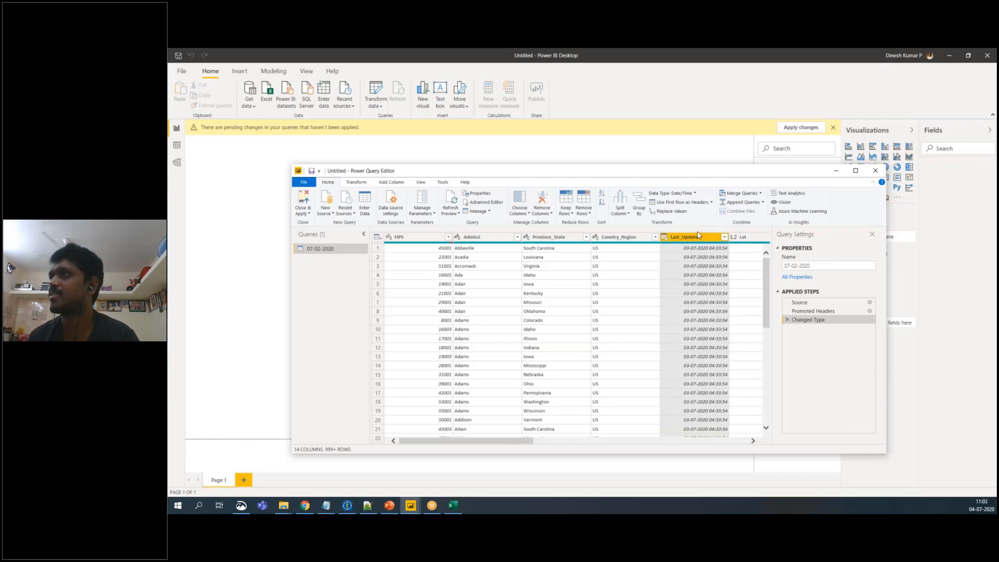
right_click(706, 239)
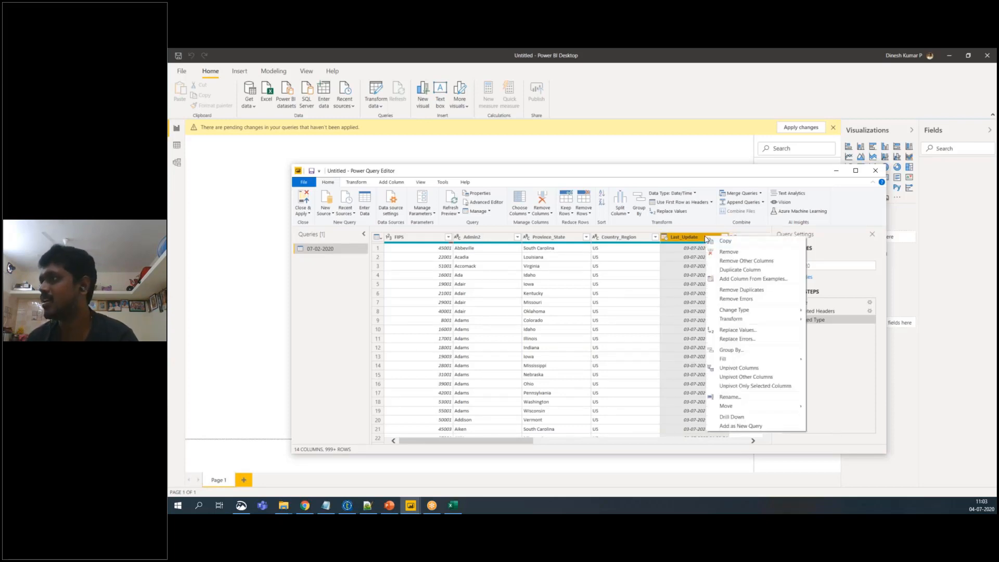
left_click(694, 171)
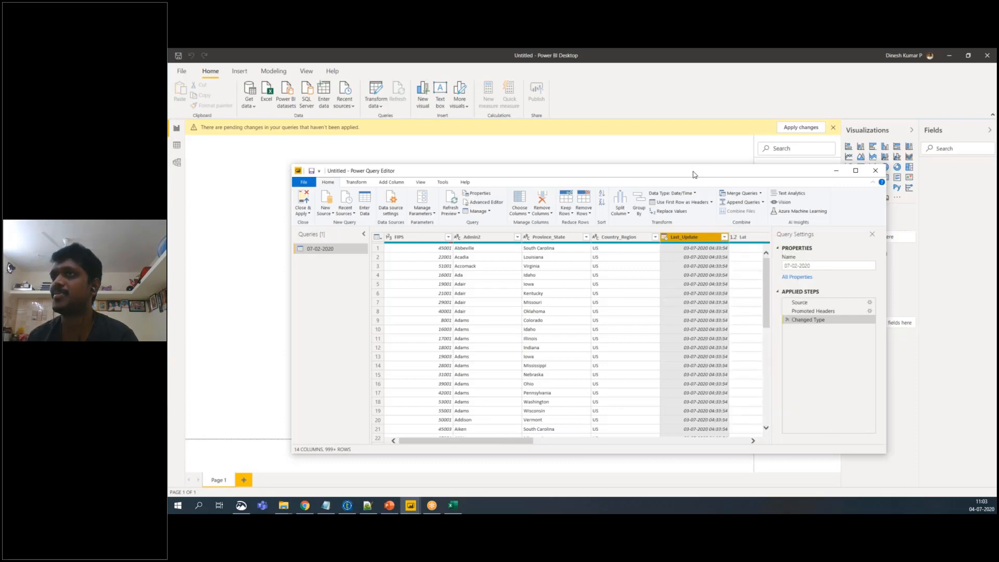
double_click(693, 172)
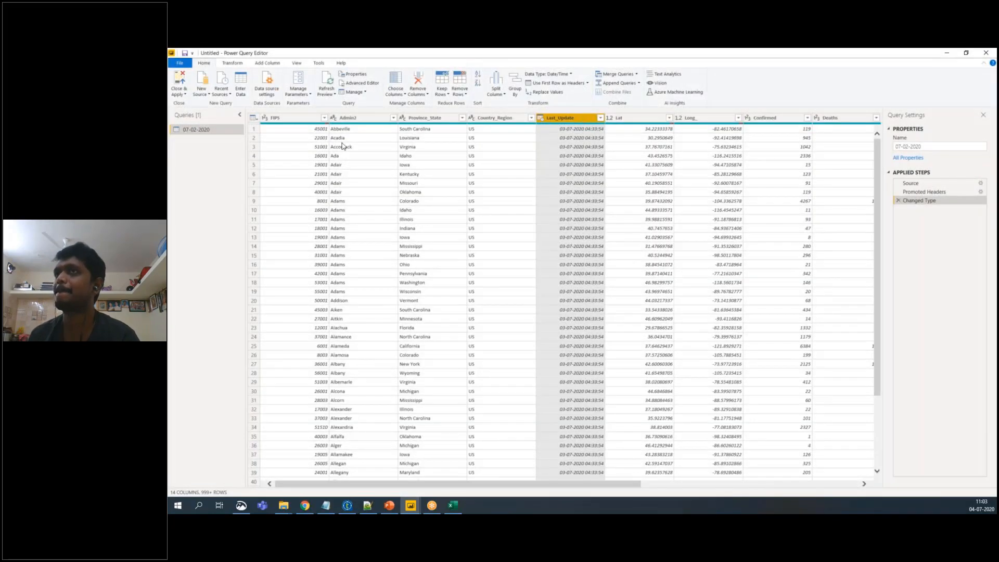
left_click(232, 62)
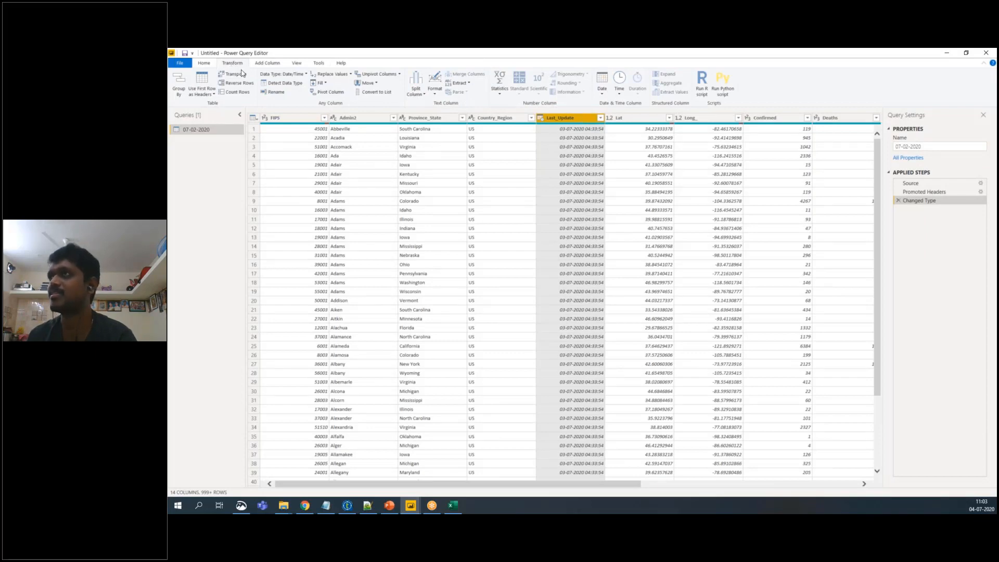
left_click(602, 92)
left_click(594, 112)
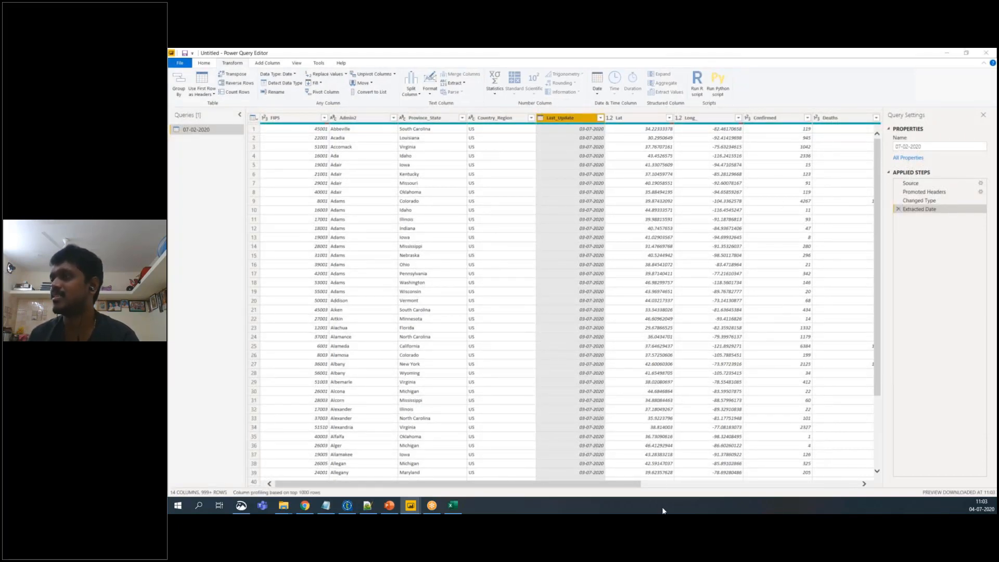
Review the date transformation options available for the Last_Update column.
mouse_move(628, 489)
left_mouse_down()
mouse_move(839, 485)
mouse_move(614, 483)
left_mouse_up()
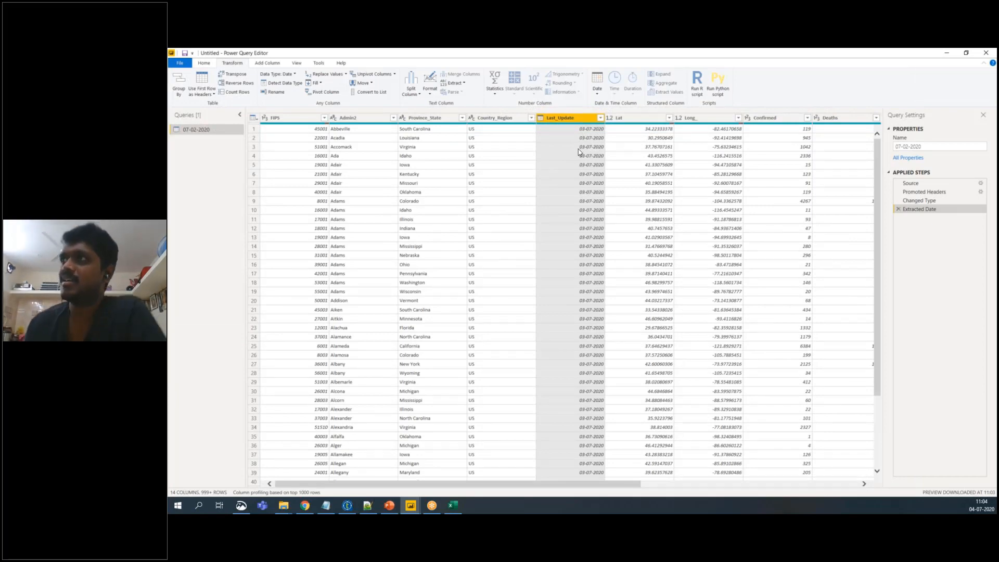
left_click(579, 119)
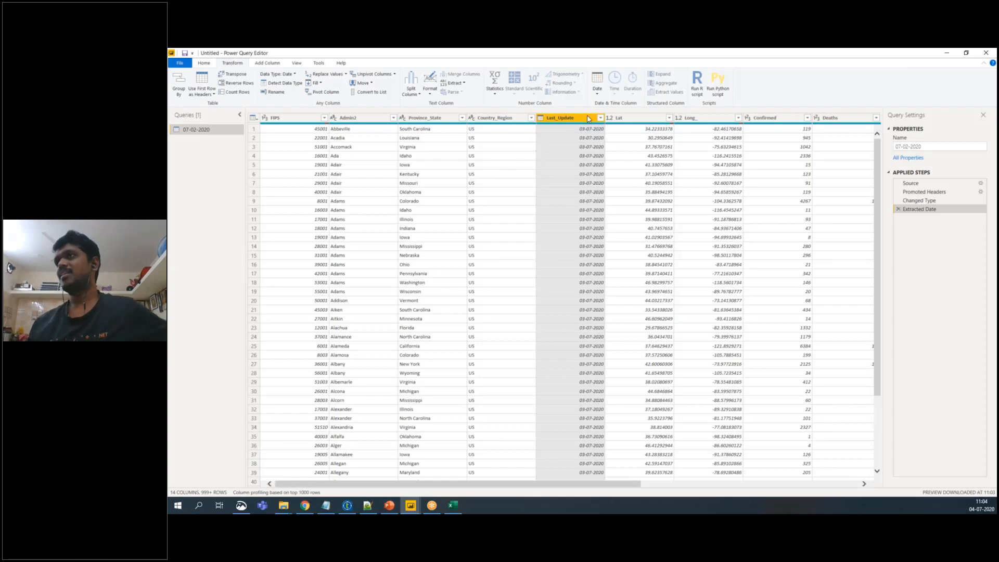
left_click(597, 89)
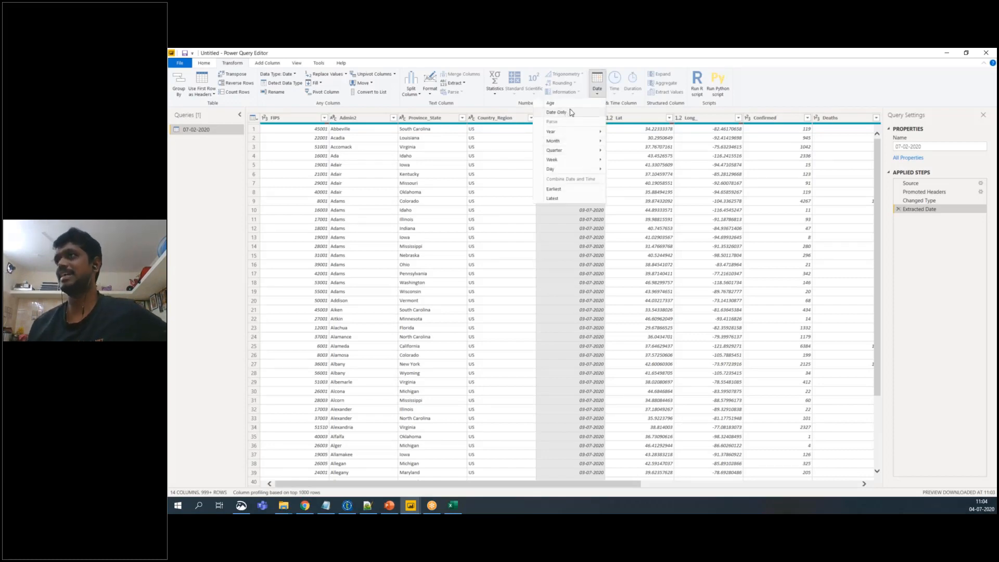
left_click(703, 56)
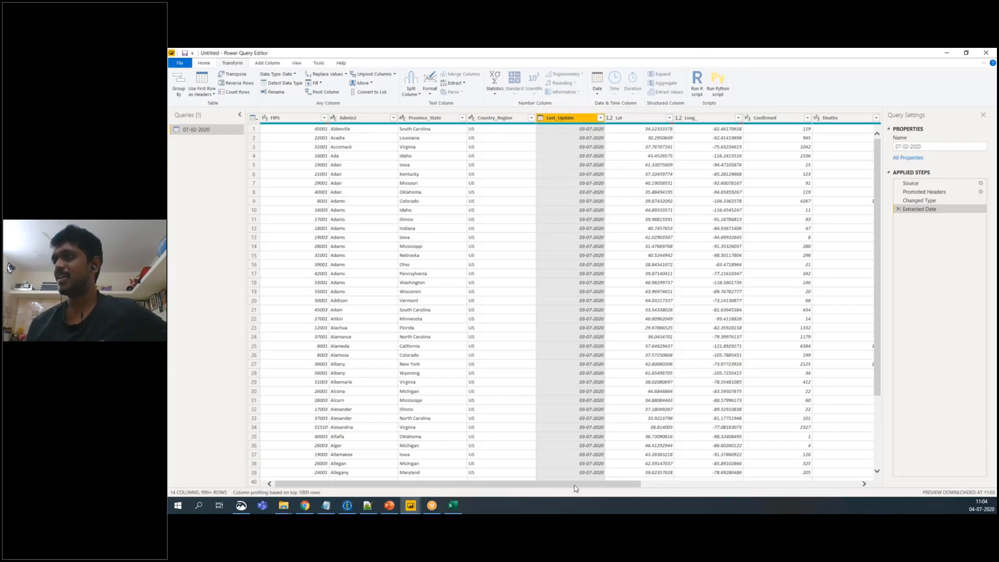
left_click_drag(593, 484, 551, 493)
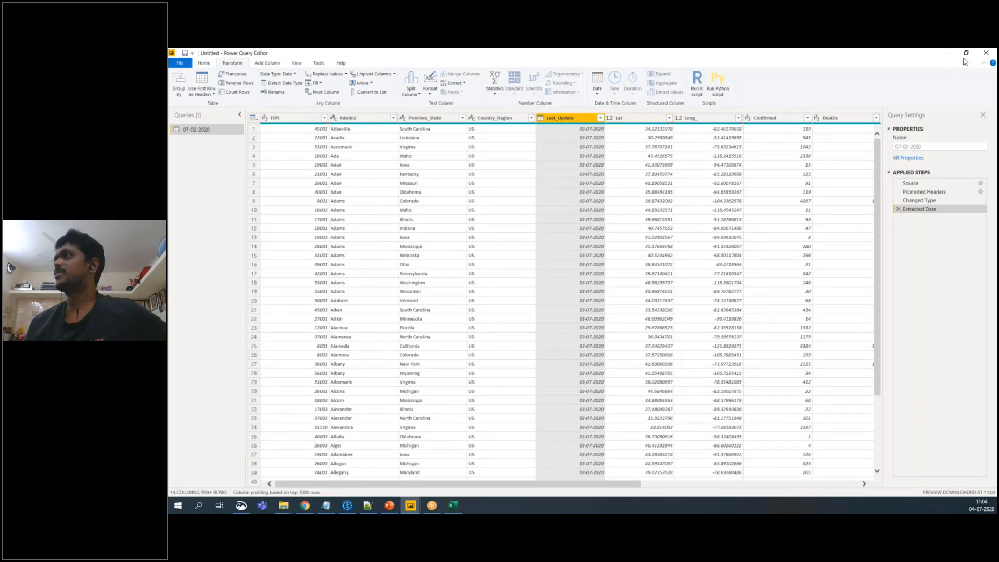
Close Power Query Editor and apply the changes, loading the 07-02-2020 table into the report.
left_click(947, 53)
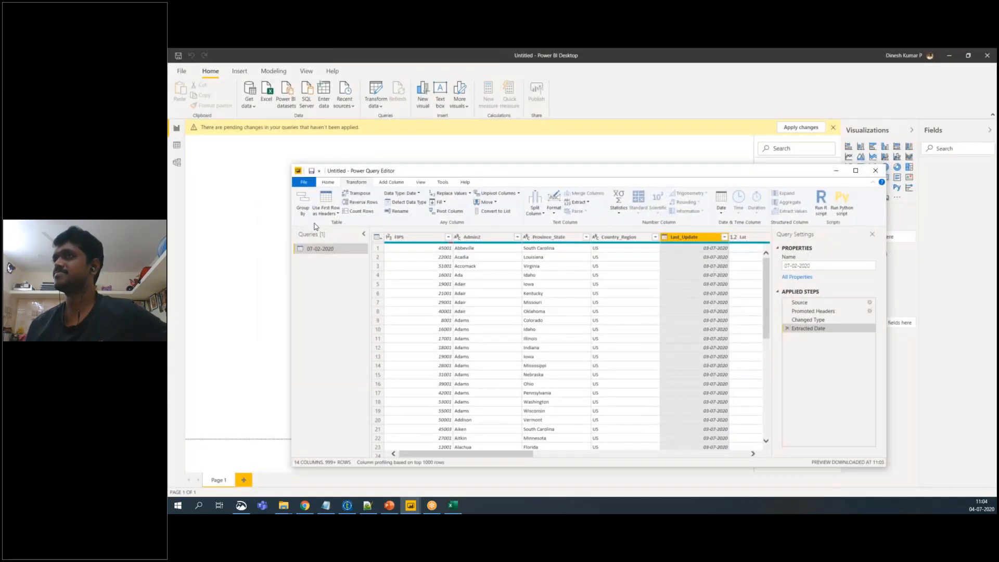
left_click(330, 183)
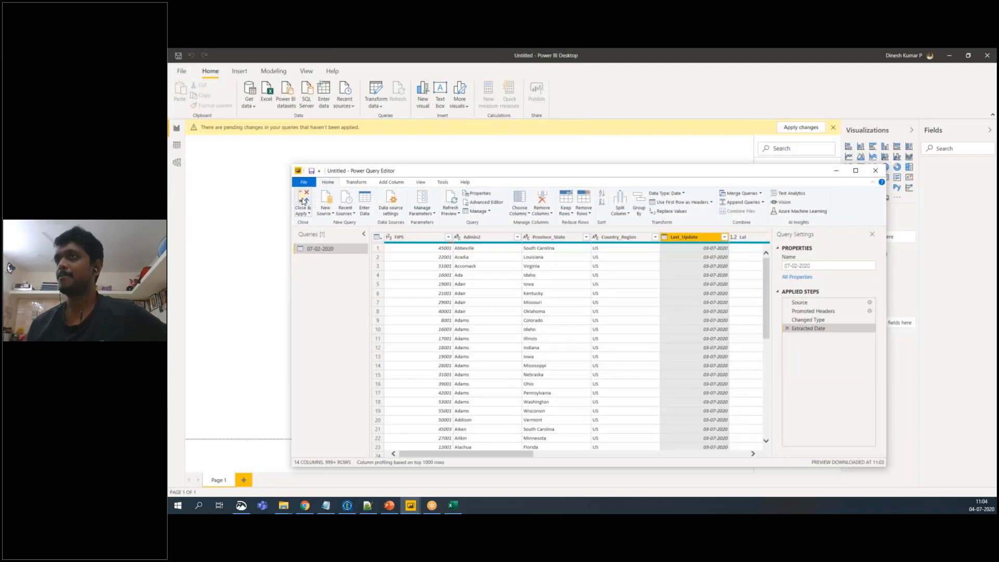
left_click(304, 201)
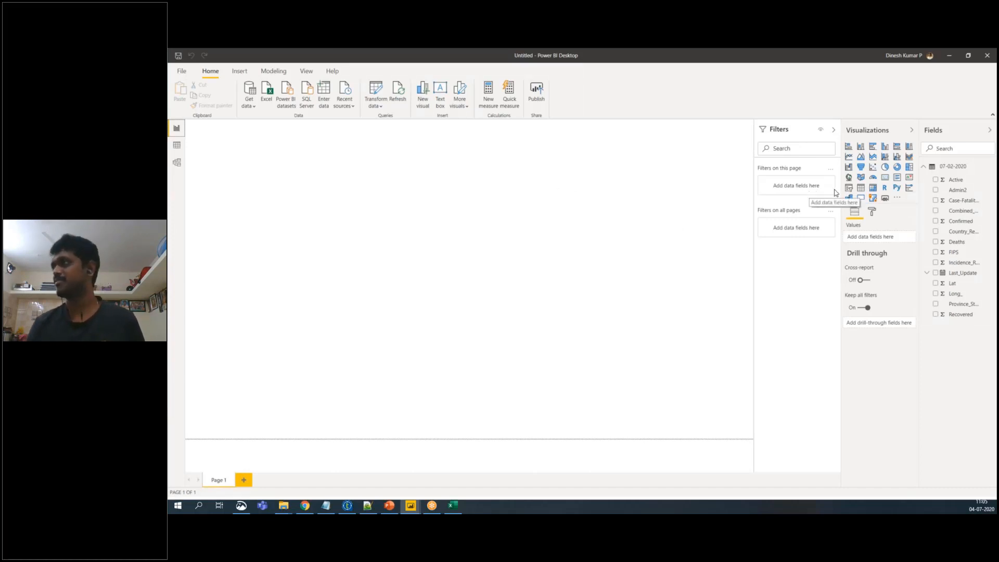
left_click(884, 180)
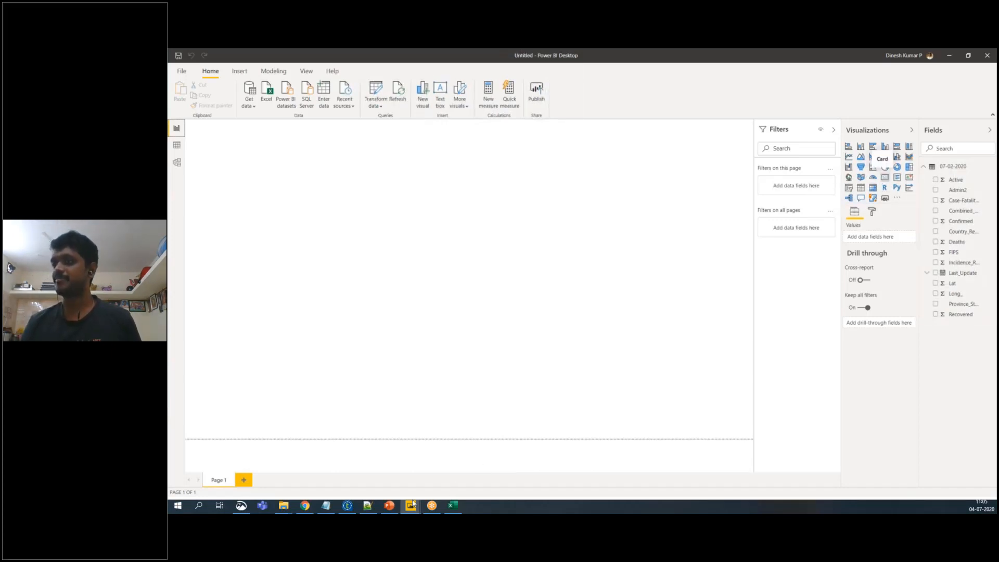
Switch to the other open report with the Confirmed map, close it and save it as Demo in the Data folder.
mouse_move(411, 505)
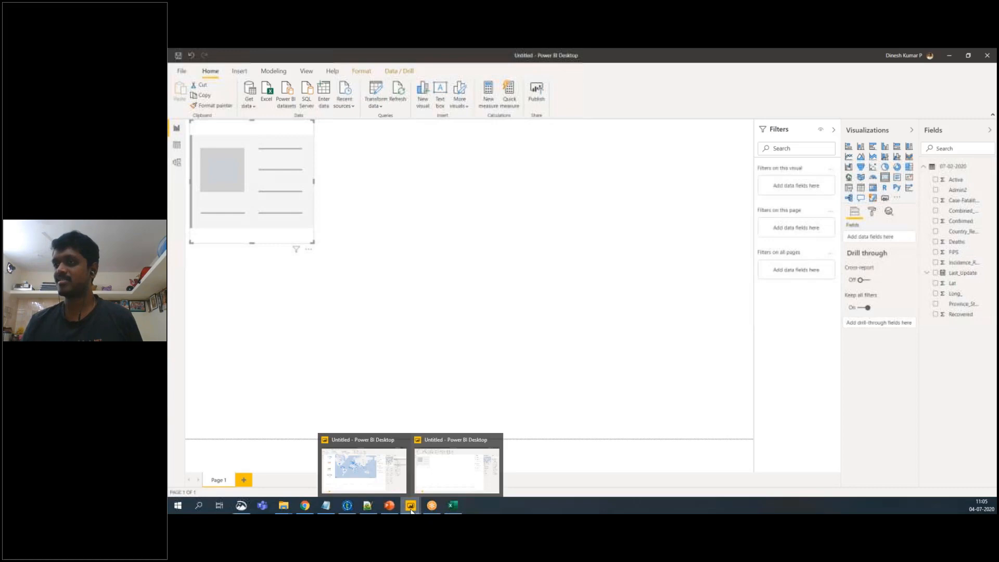
left_click(373, 488)
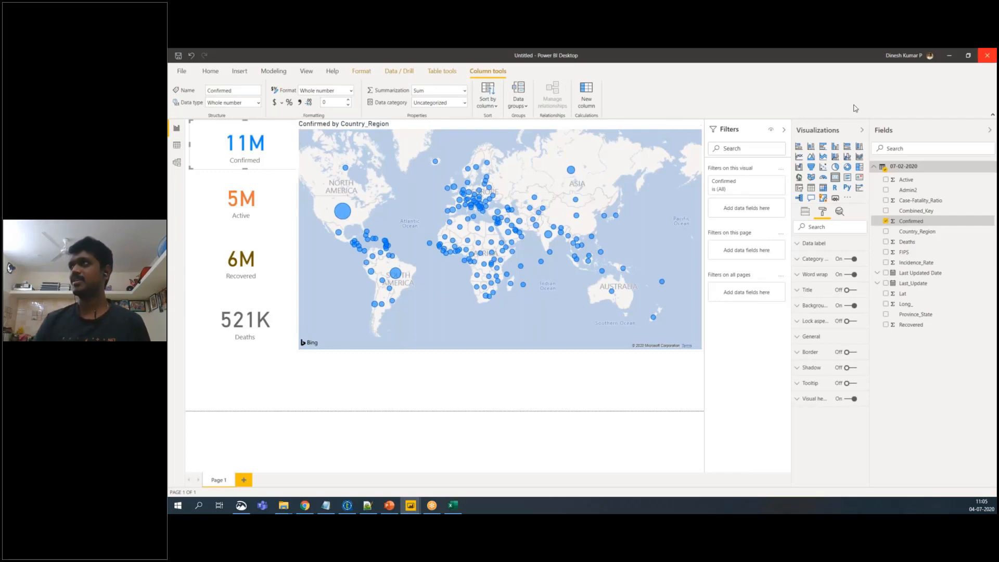
left_click(993, 57)
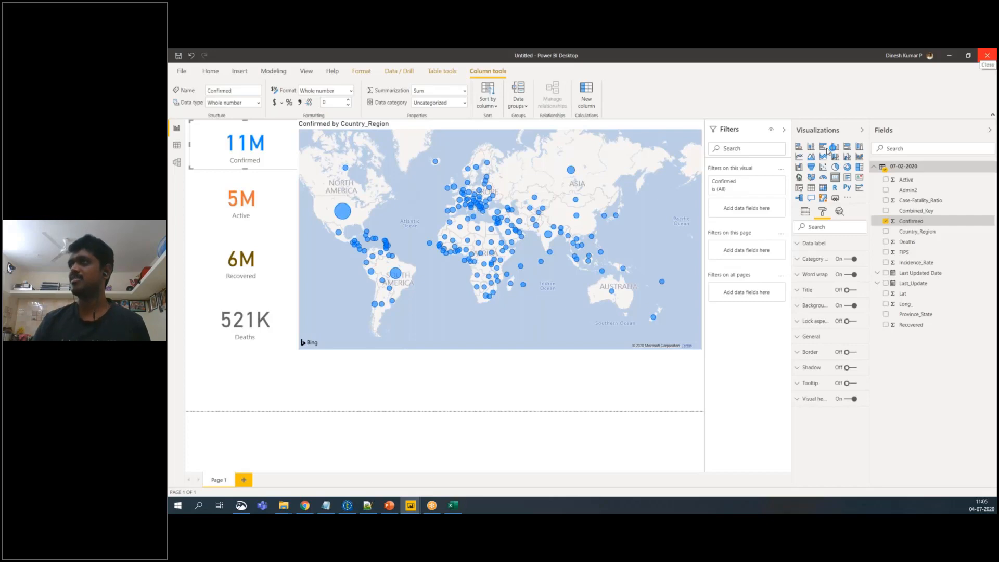
left_click(589, 288)
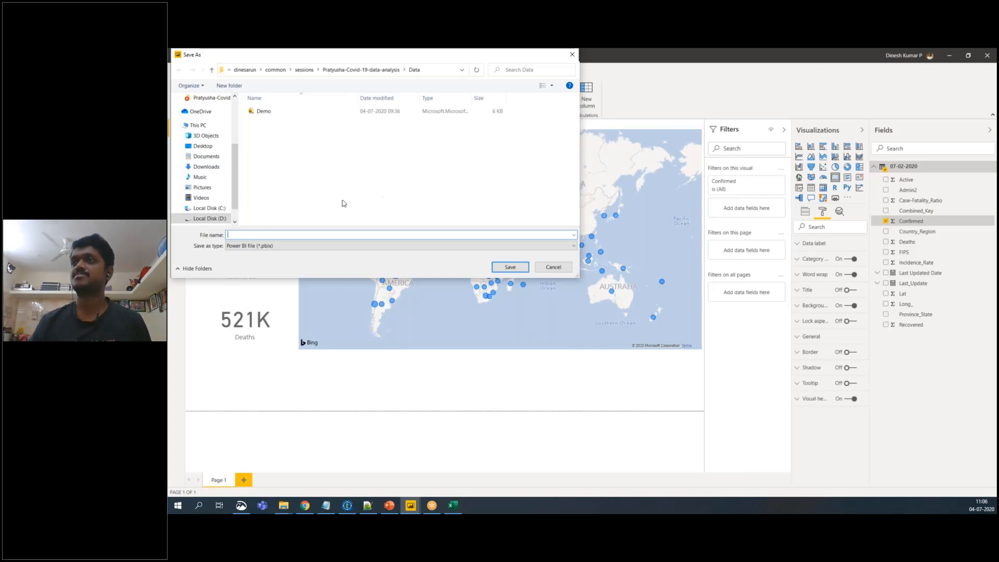
left_click(266, 113)
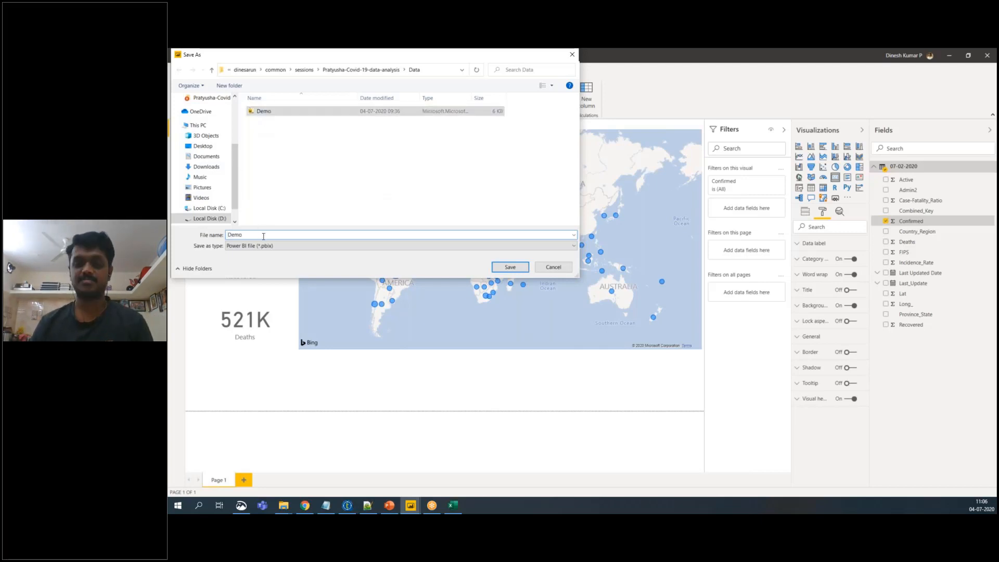
left_click(509, 267)
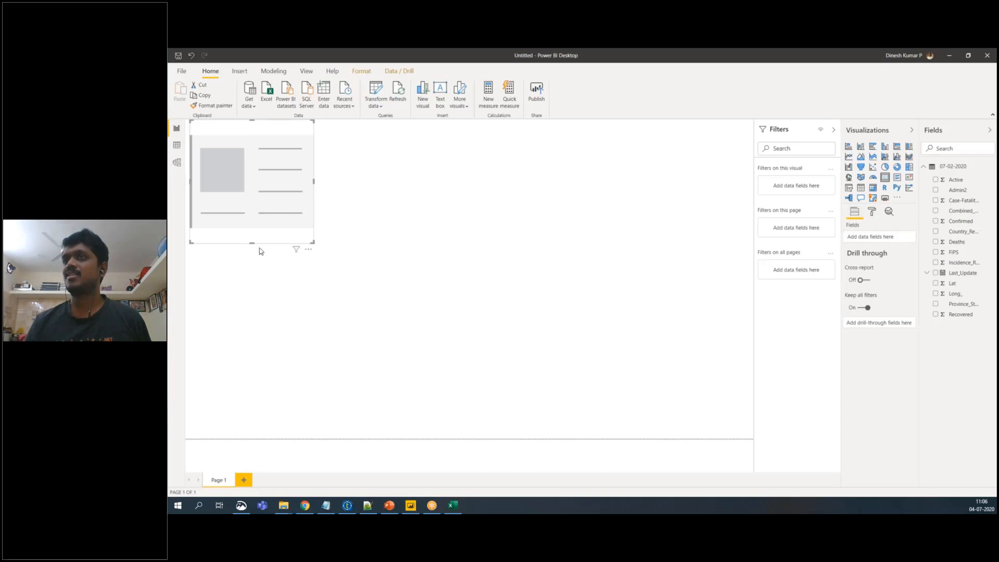
Reduce the height of the empty card at the page's upper-left corner and assign the Confirmed field to it.
left_click_drag(251, 242, 255, 197)
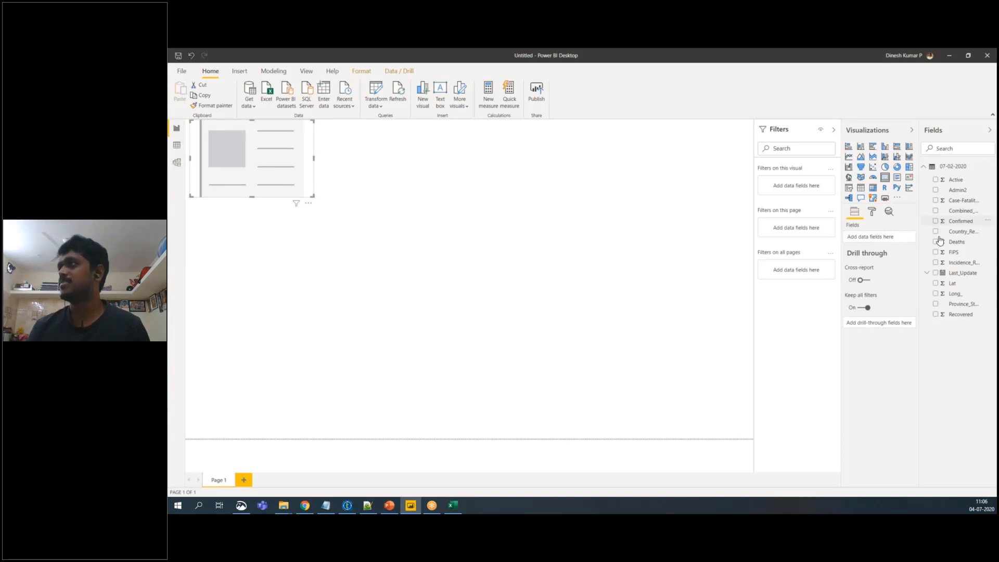
left_click(971, 224)
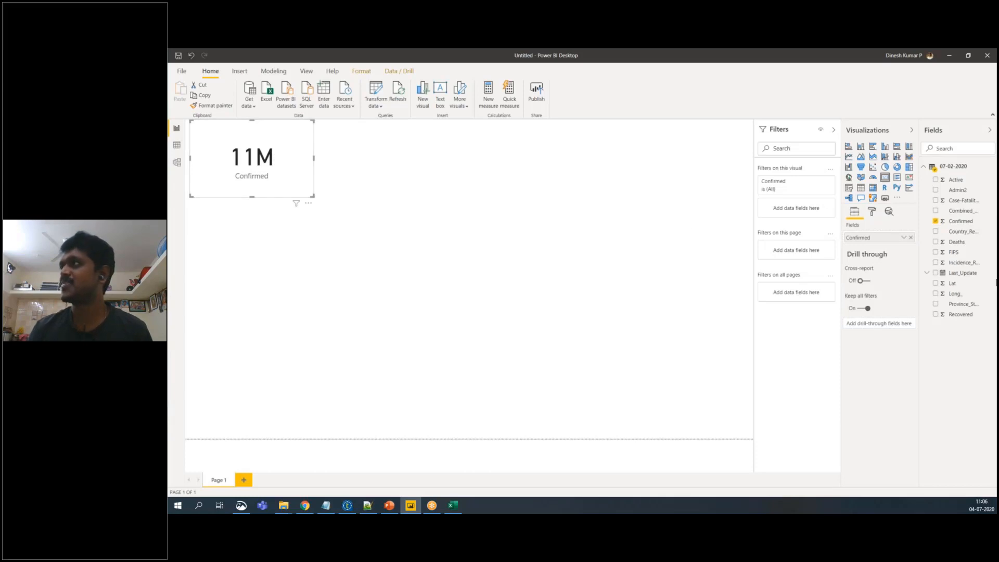
left_click(987, 221)
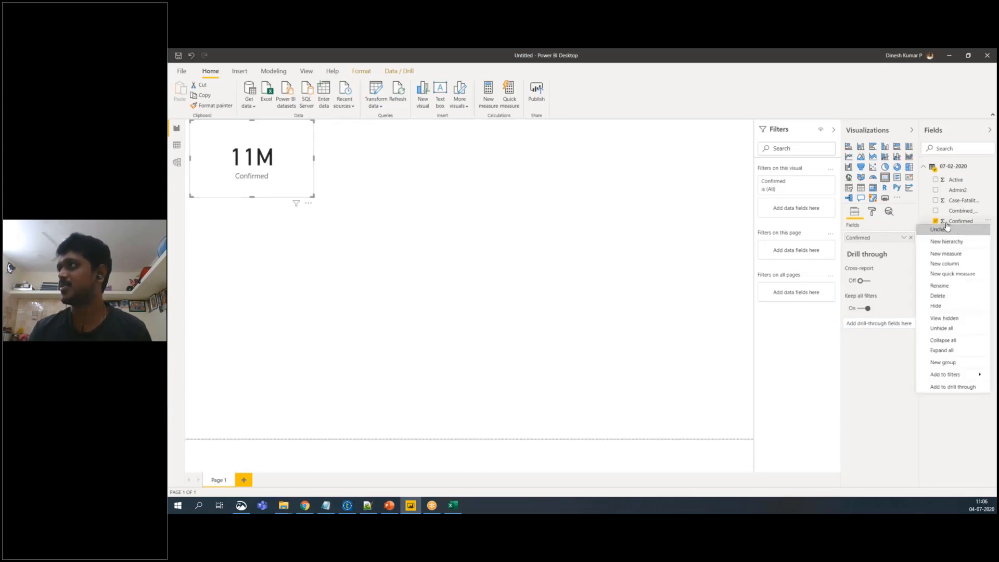
left_click(959, 427)
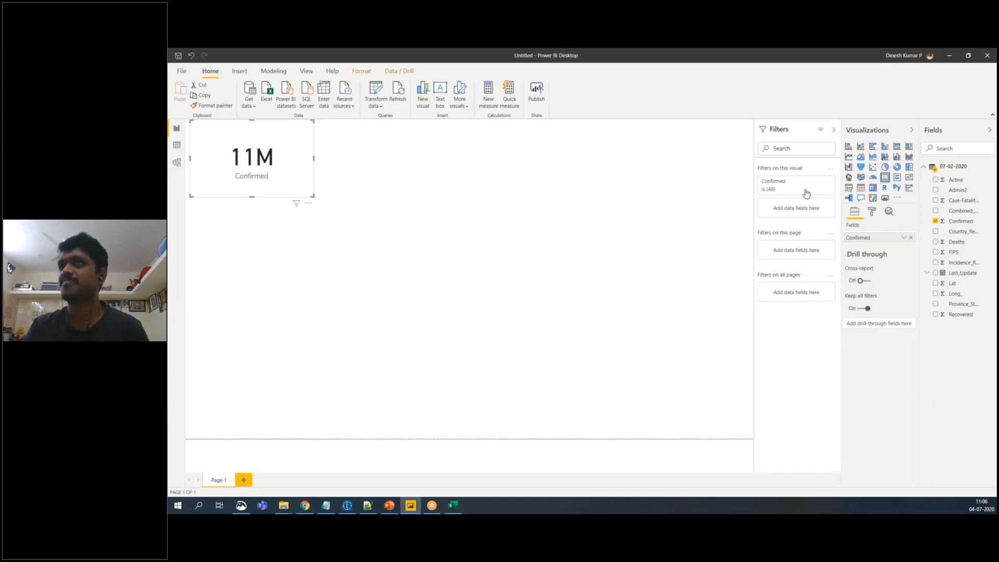
left_click(358, 280)
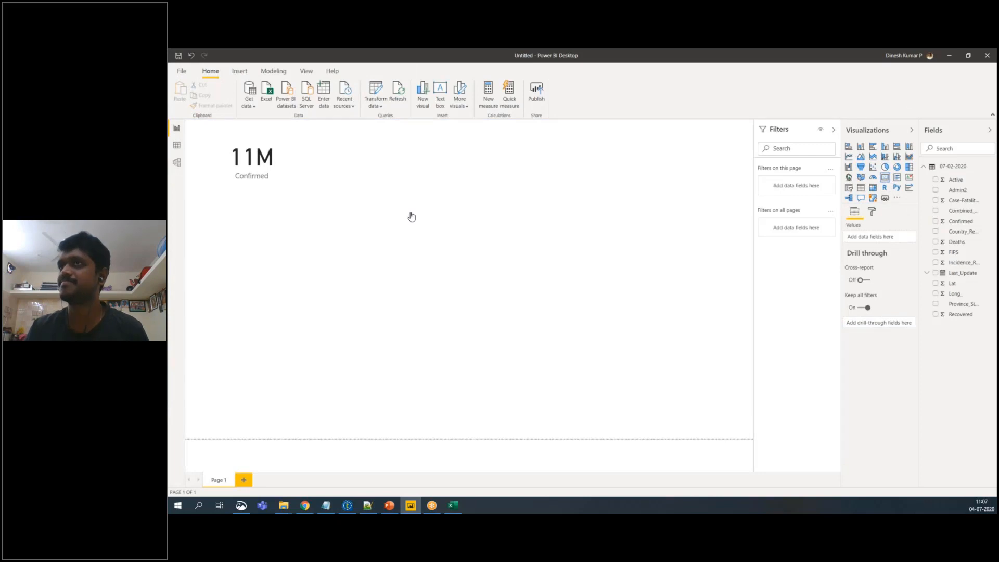
Add a second card showing the Active field and place it directly beneath the Confirmed card.
left_click(885, 178)
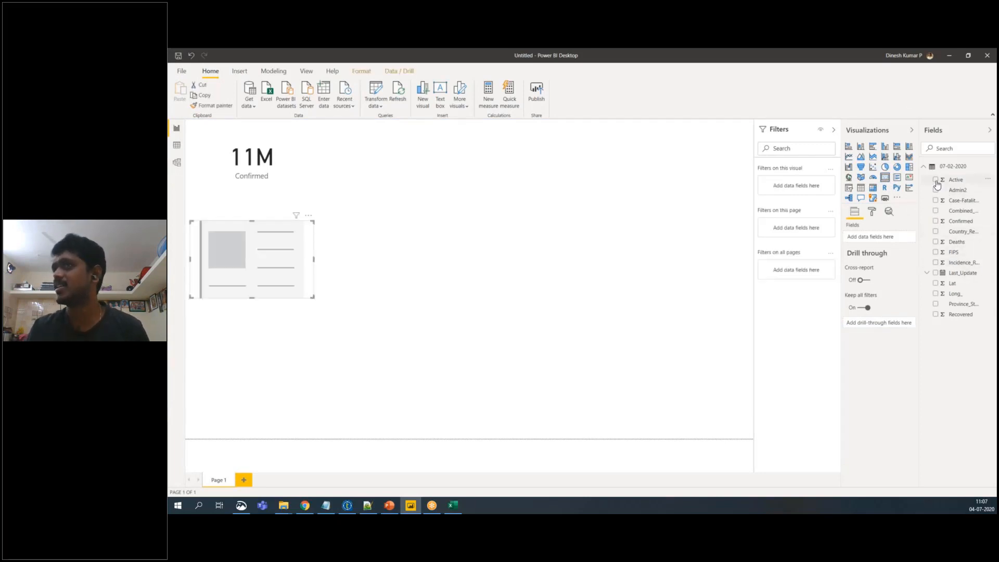
left_click_drag(355, 274, 259, 278)
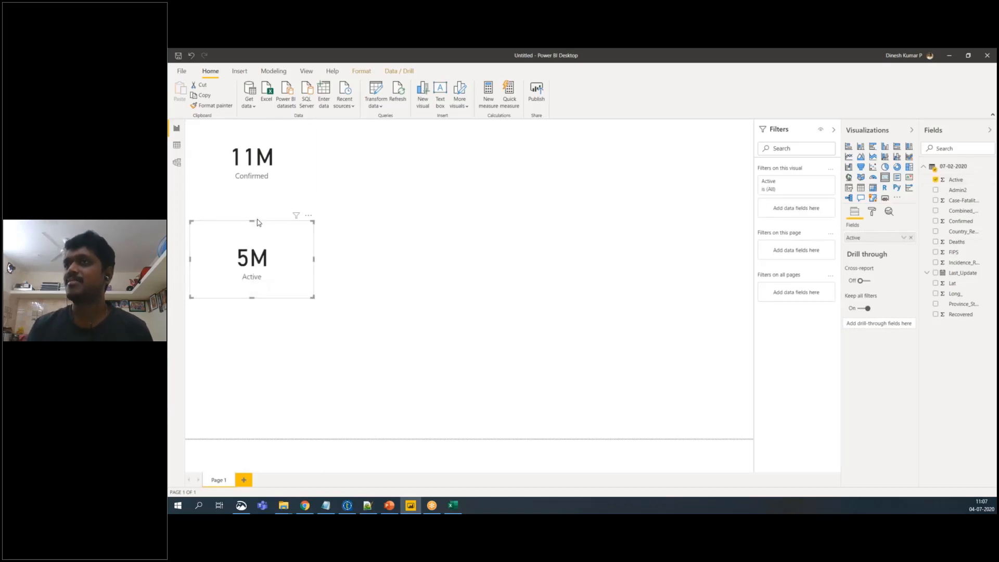
left_click_drag(263, 234, 263, 212)
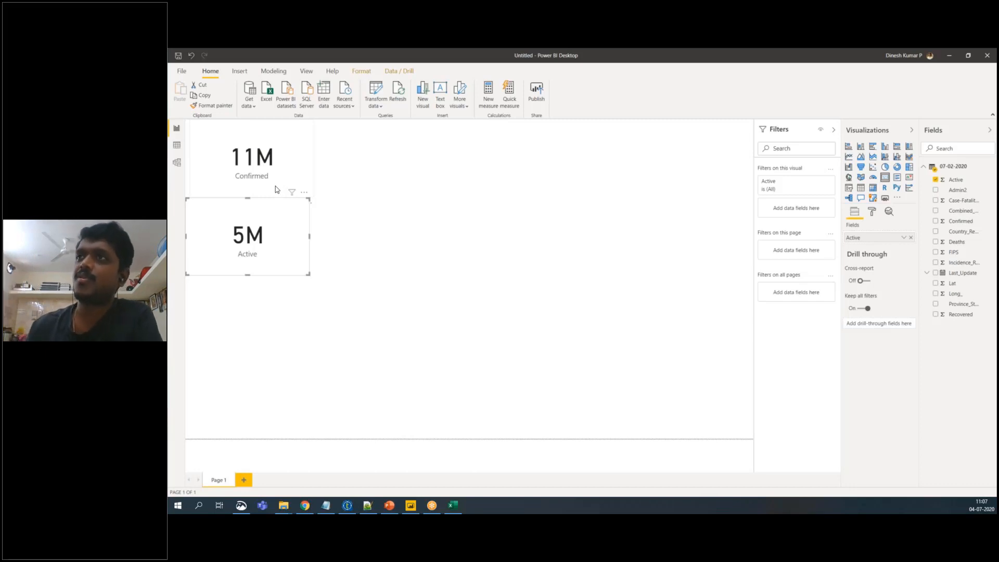
Review the aggregation options available for the Confirmed field on its card.
left_click(286, 164)
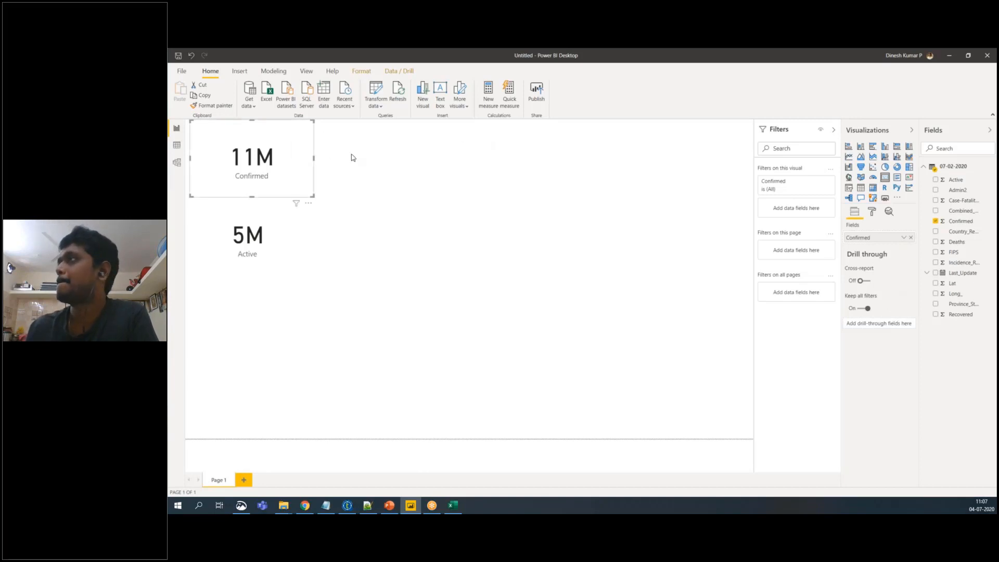
right_click(292, 162)
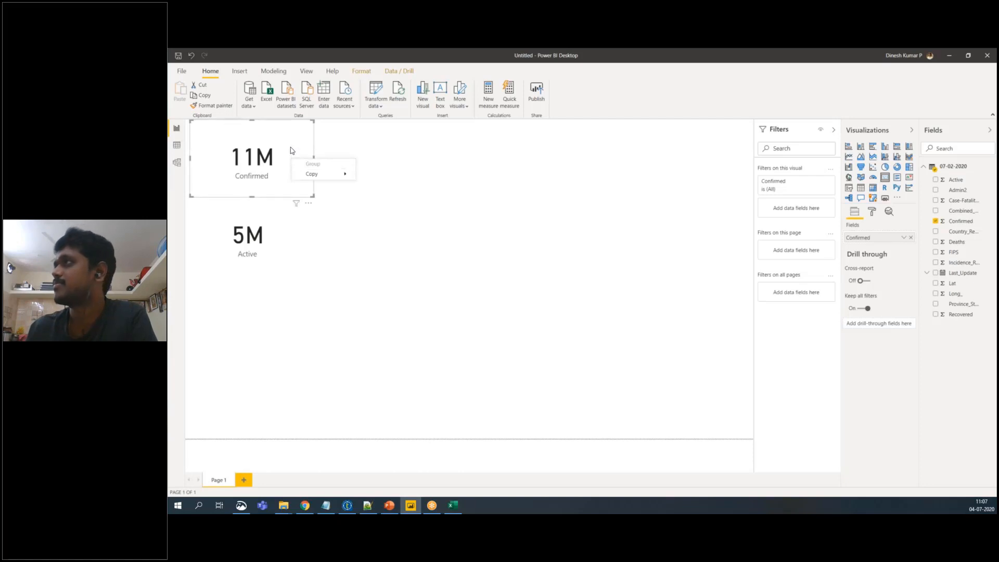
left_click(904, 239)
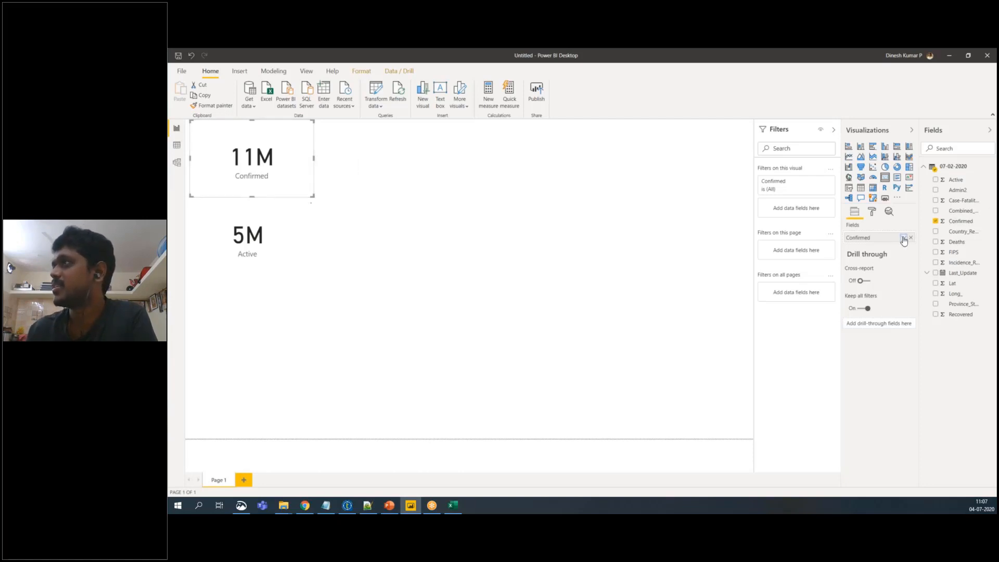
left_click(903, 239)
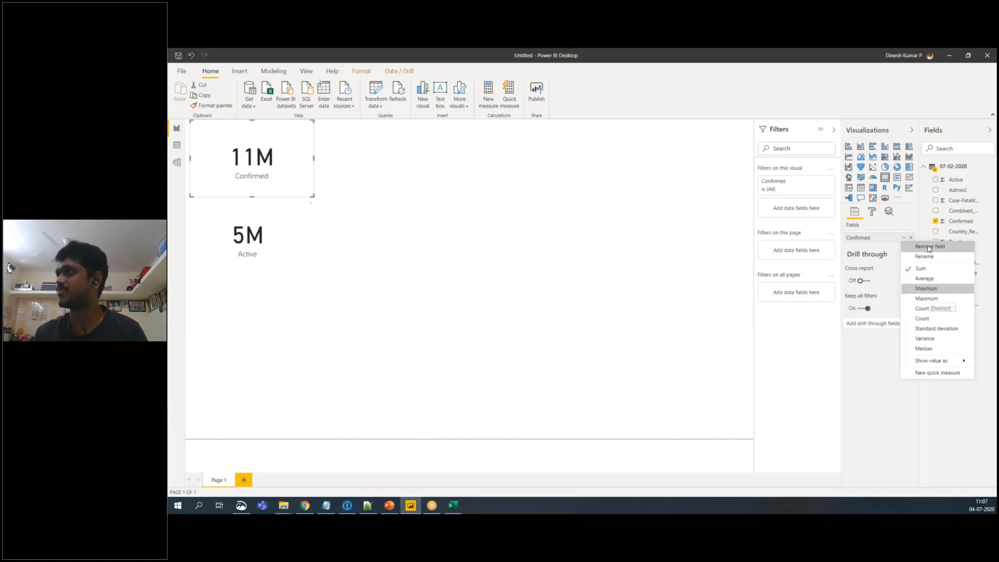
left_click(883, 388)
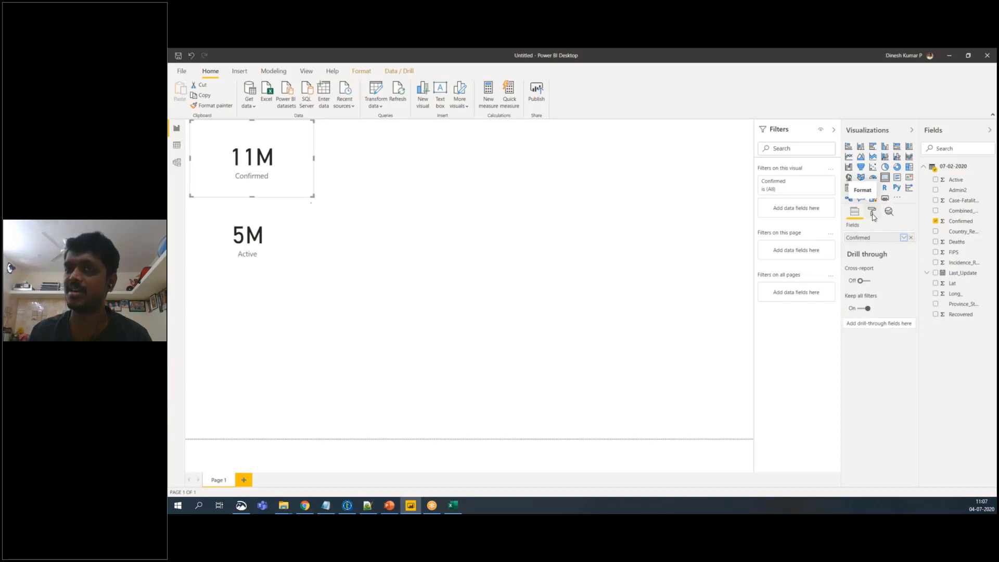
Set the data label color of the Confirmed card to blue.
left_click(872, 213)
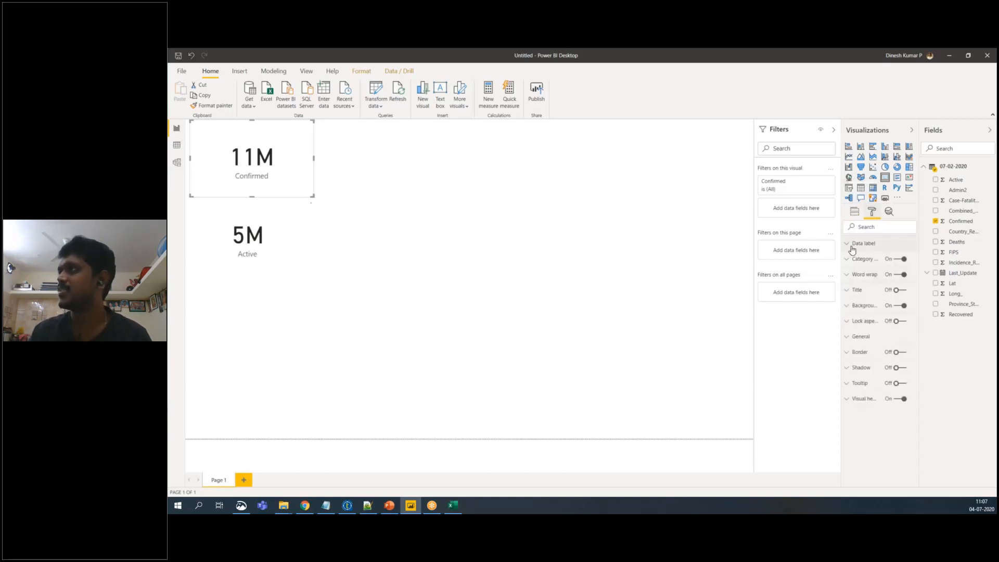
left_click(847, 244)
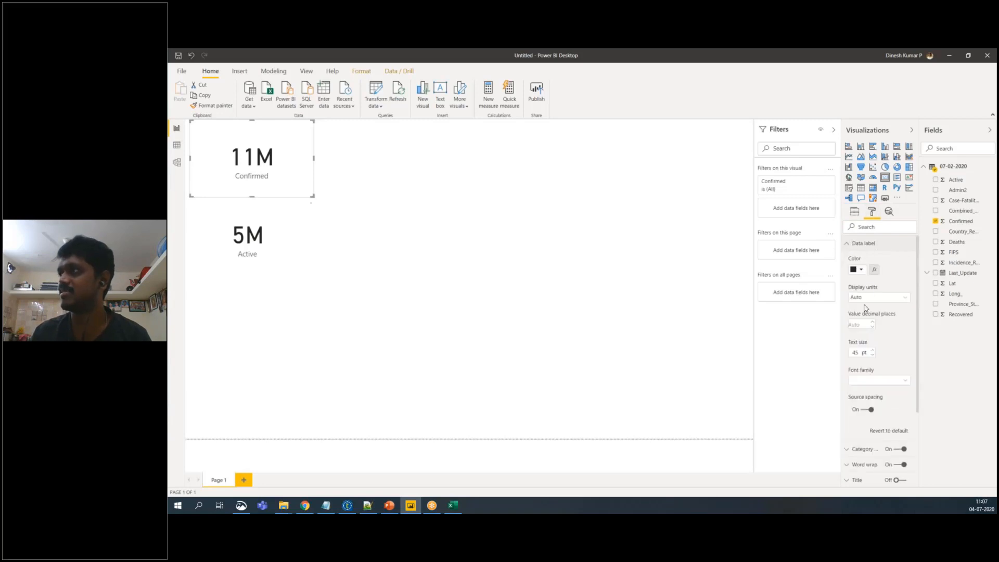
left_click(860, 268)
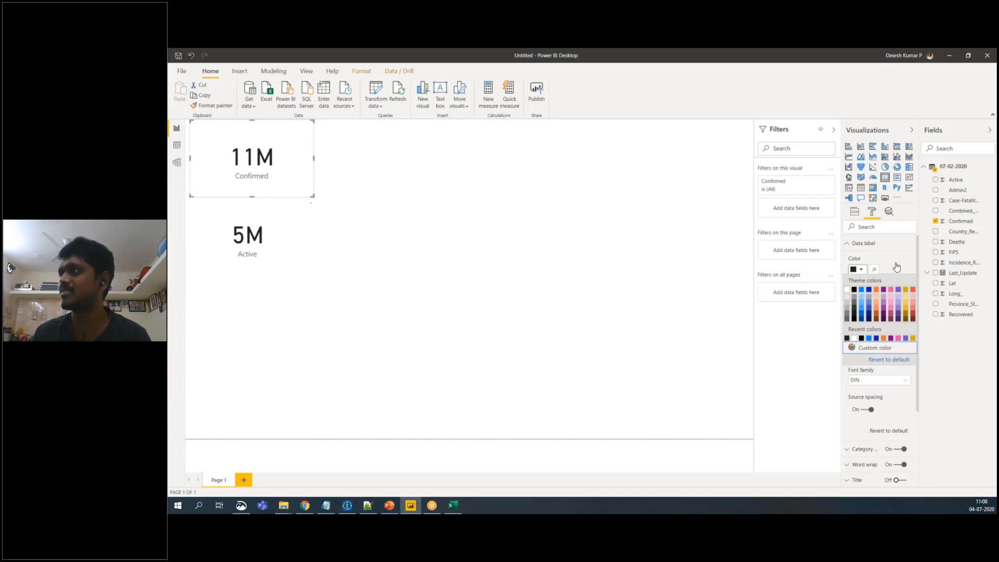
left_click(863, 290)
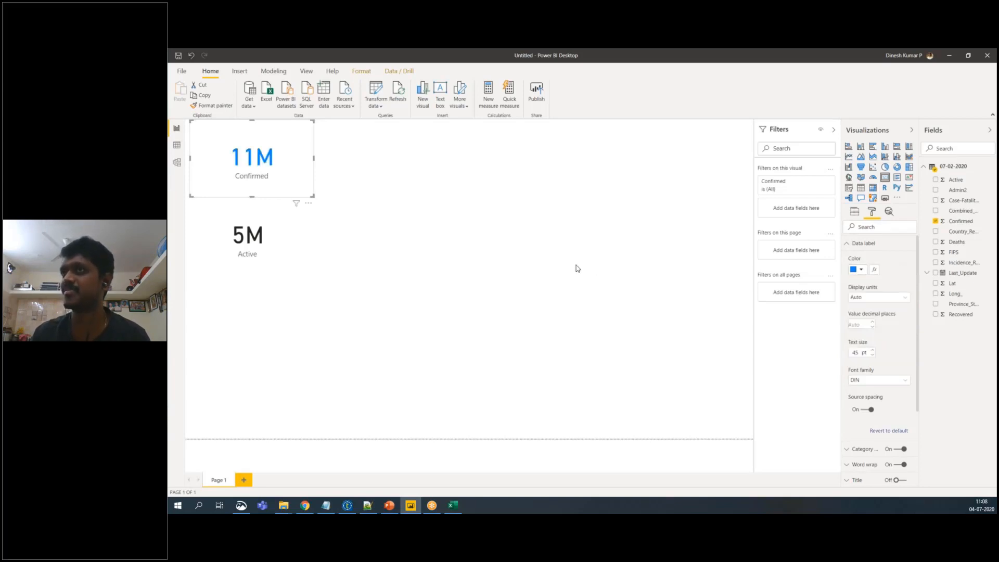
Set the data label color of the Active card to orange.
left_click(279, 236)
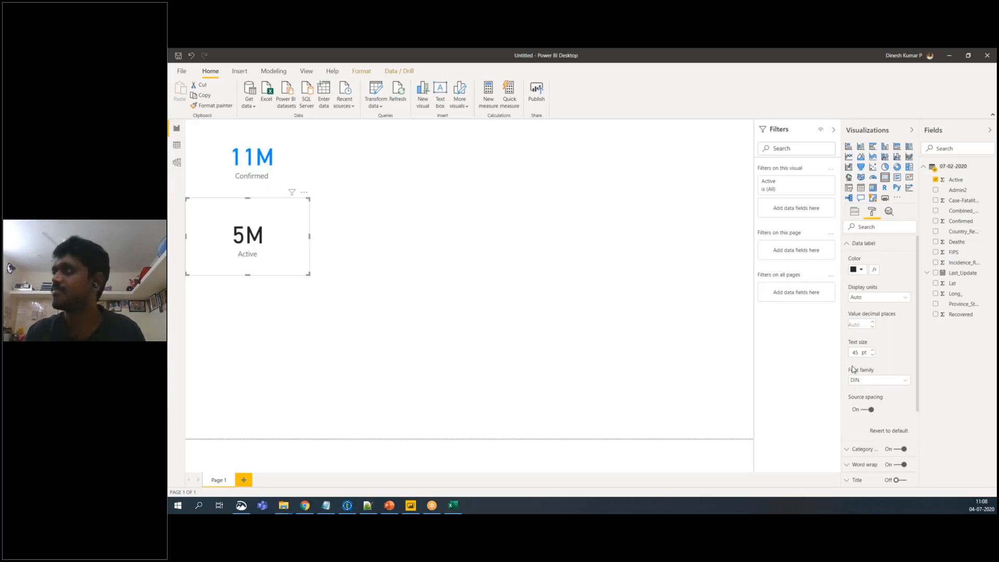
left_click(861, 269)
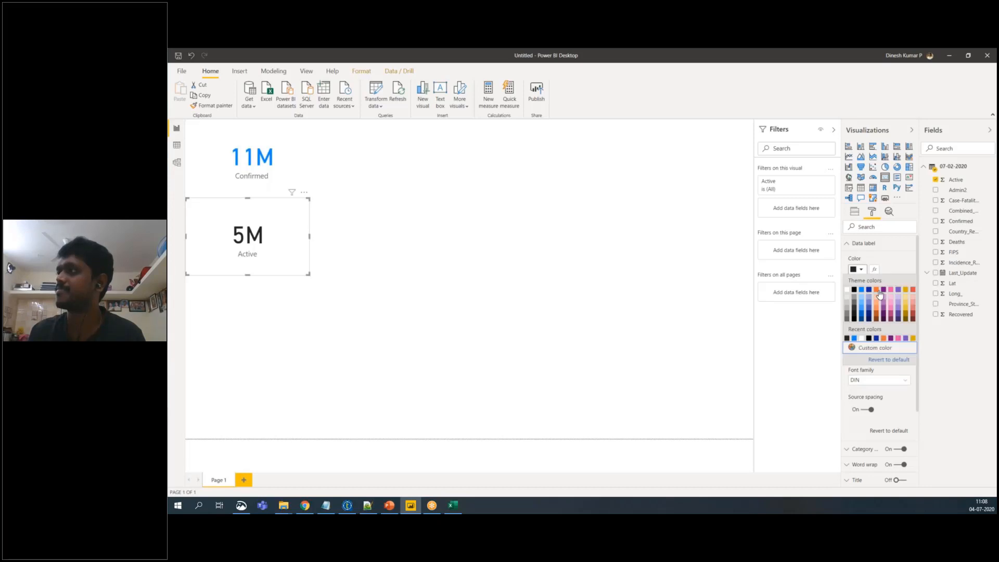
left_click(877, 291)
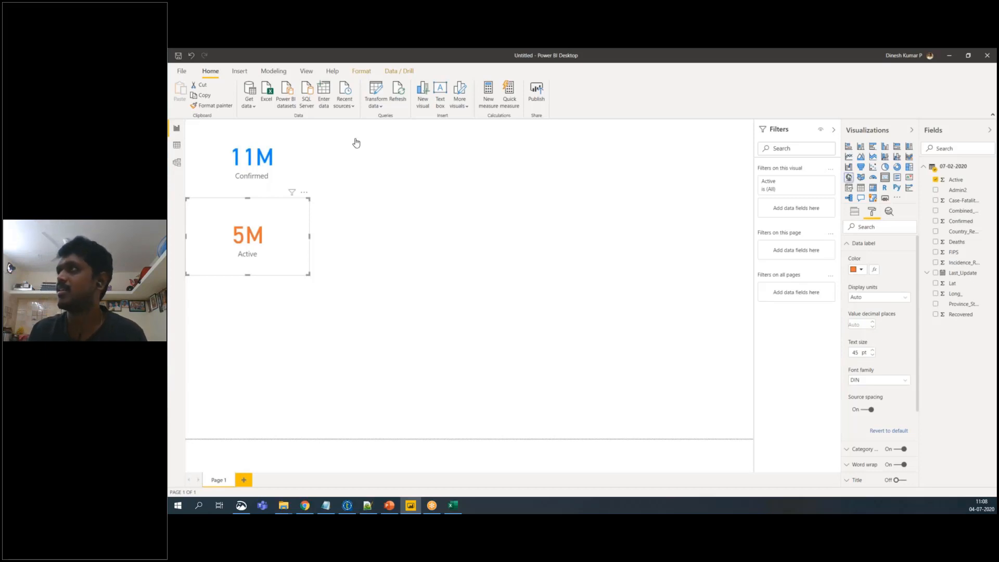
left_click(849, 177)
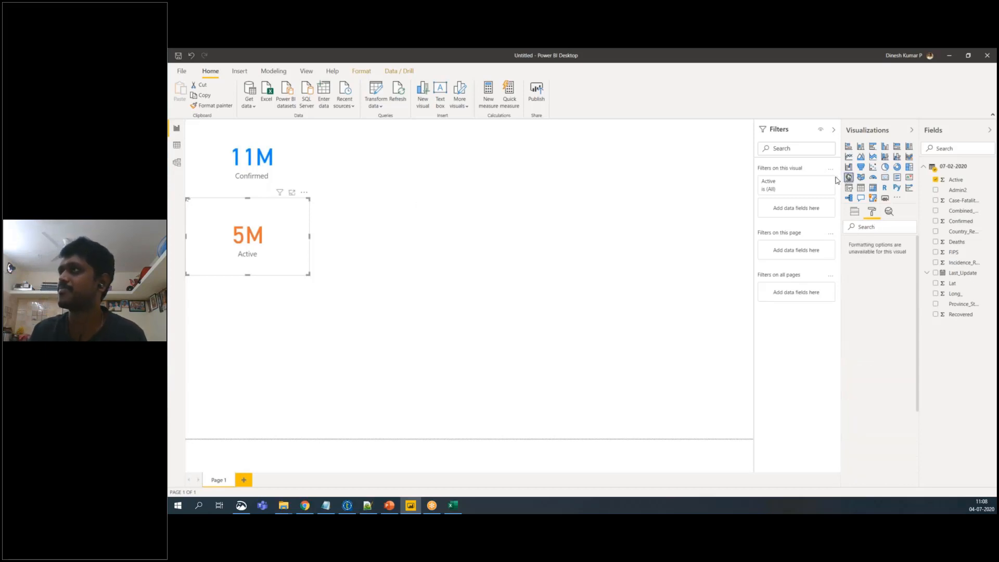
left_click(849, 177)
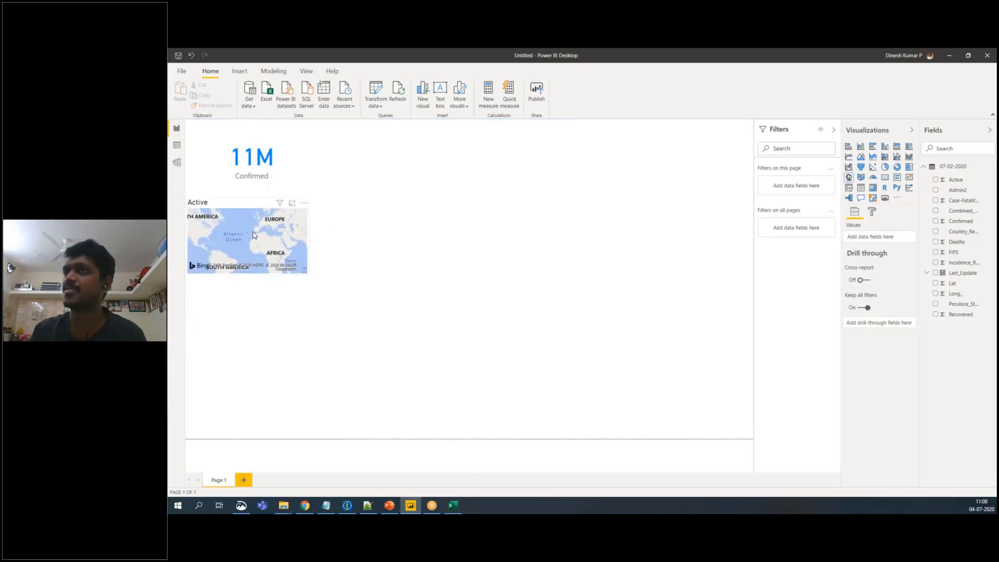
left_click(255, 235)
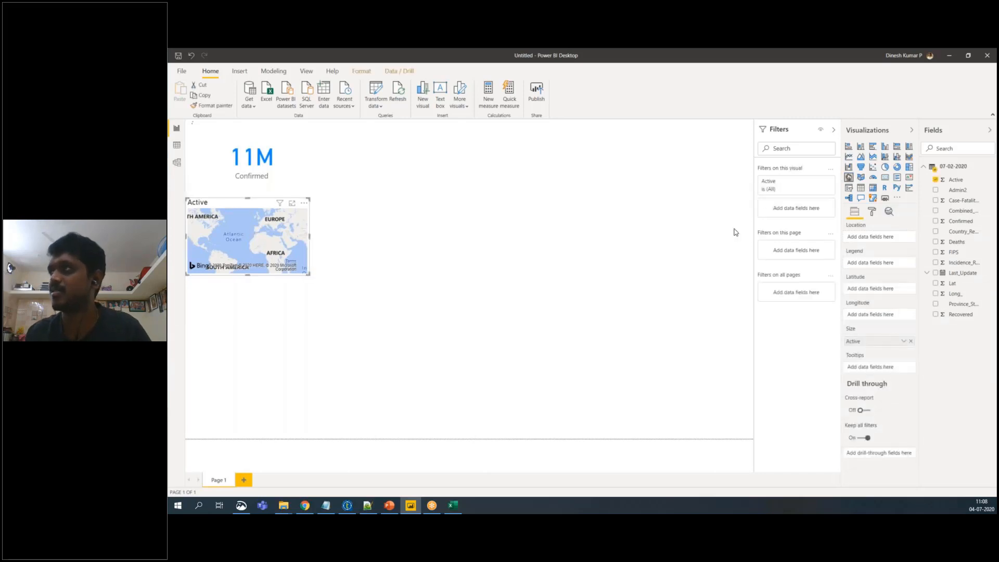
left_click(885, 179)
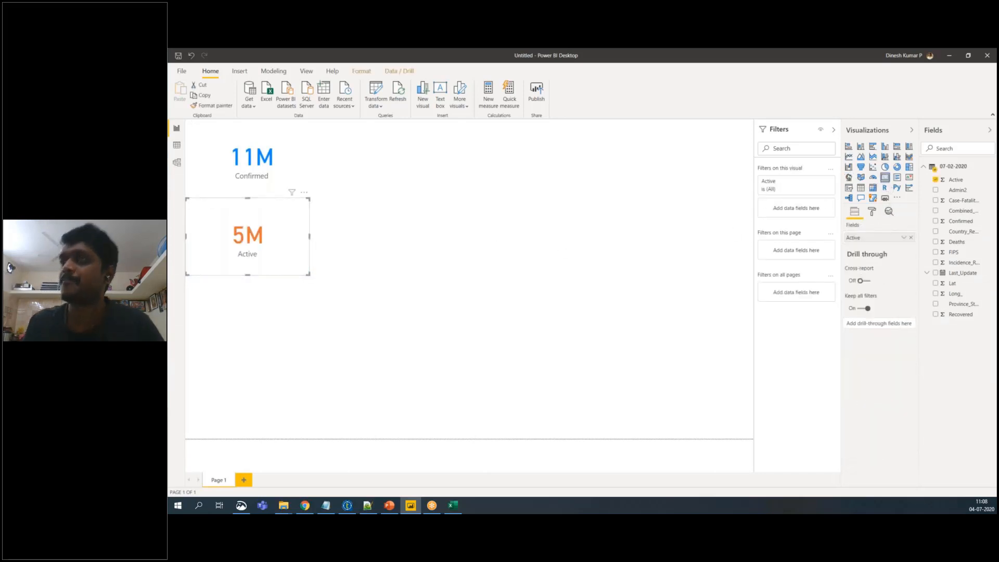
Add a map with Country_Region as location and Confirmed as bubble size, and enlarge it beside the two cards.
left_click(372, 154)
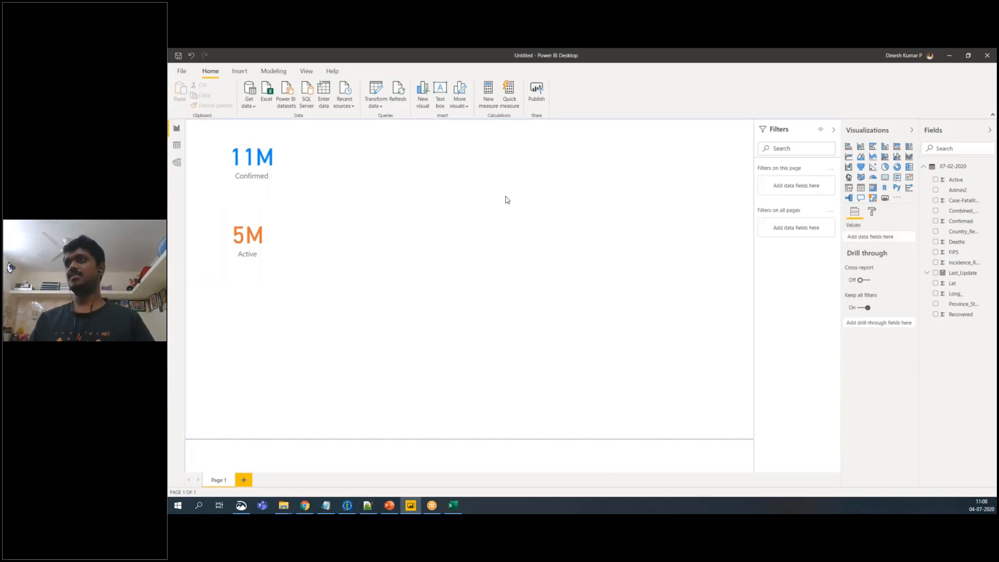
left_click(849, 178)
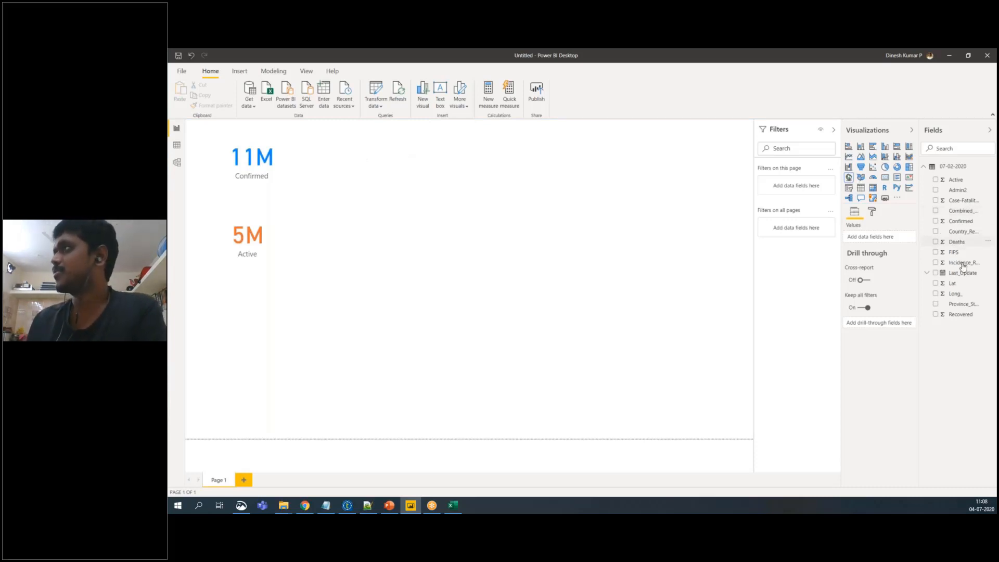
left_click(971, 234)
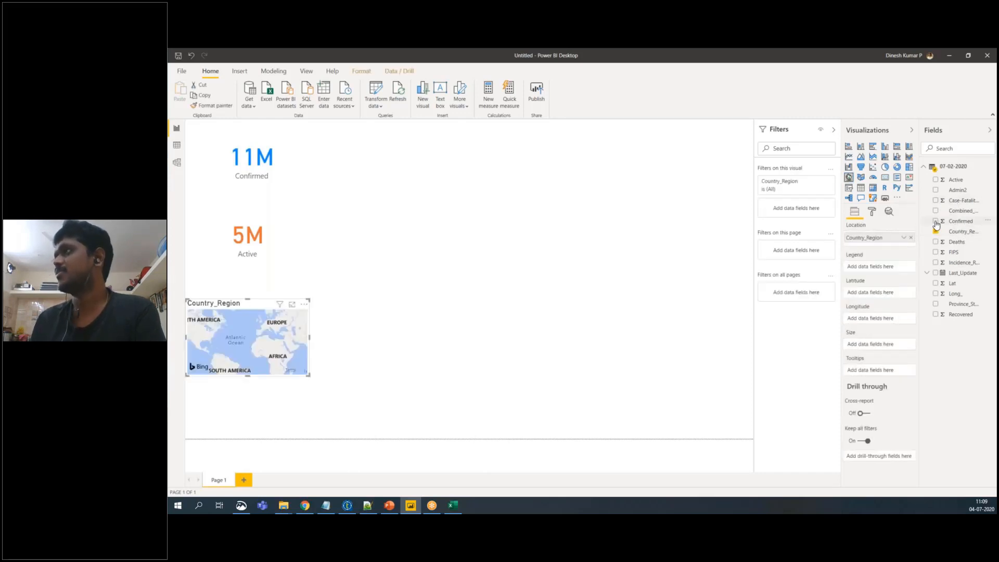
left_click_drag(355, 331, 378, 140)
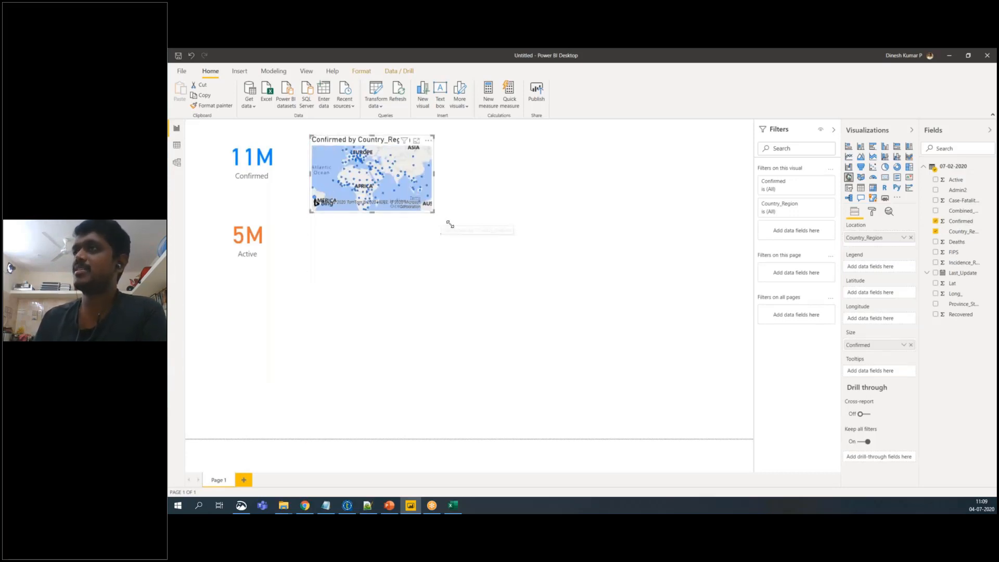
left_click_drag(433, 212, 585, 305)
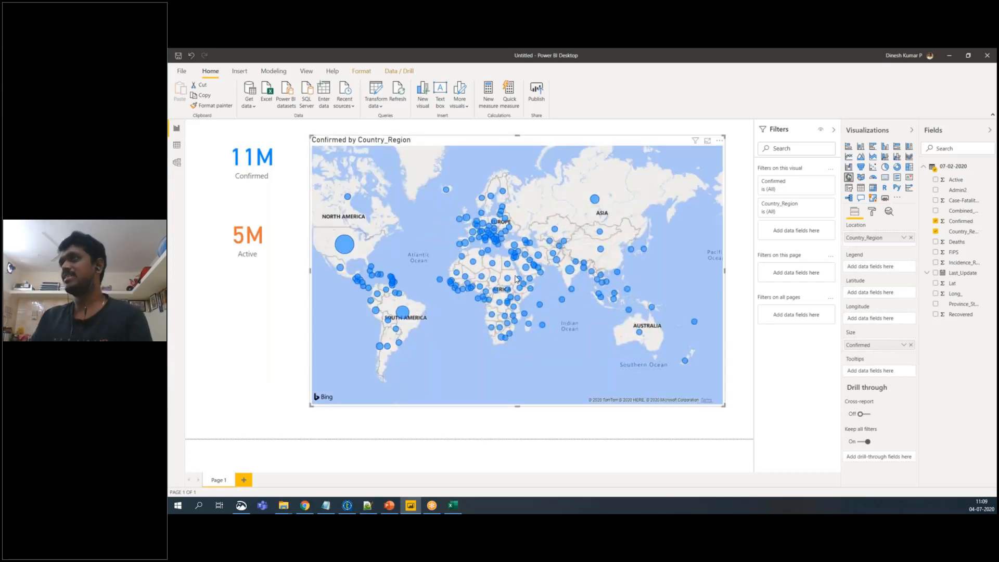
Try the heat map display on the Confirmed by Country_Region map and switch it back off.
left_click(873, 211)
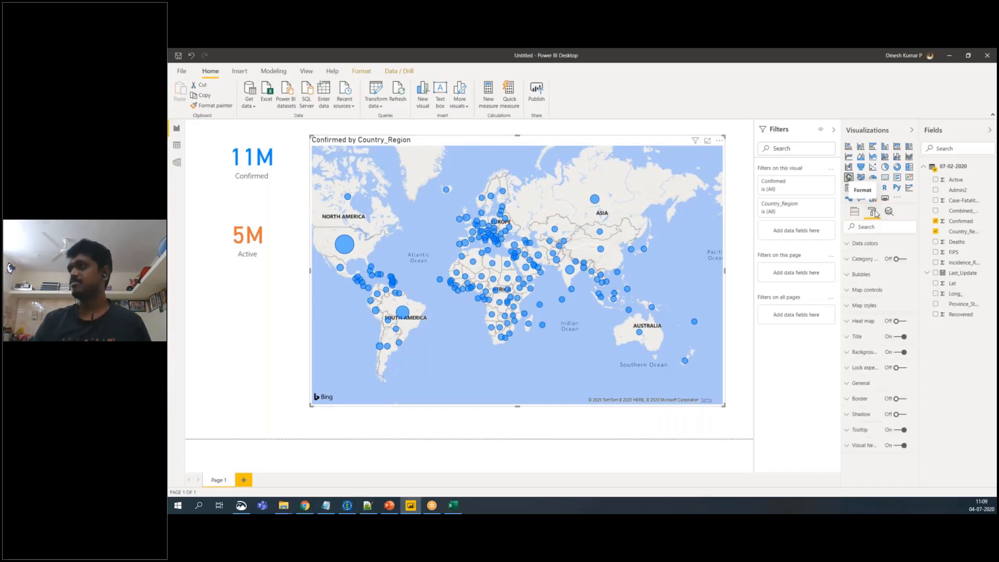
left_click(903, 322)
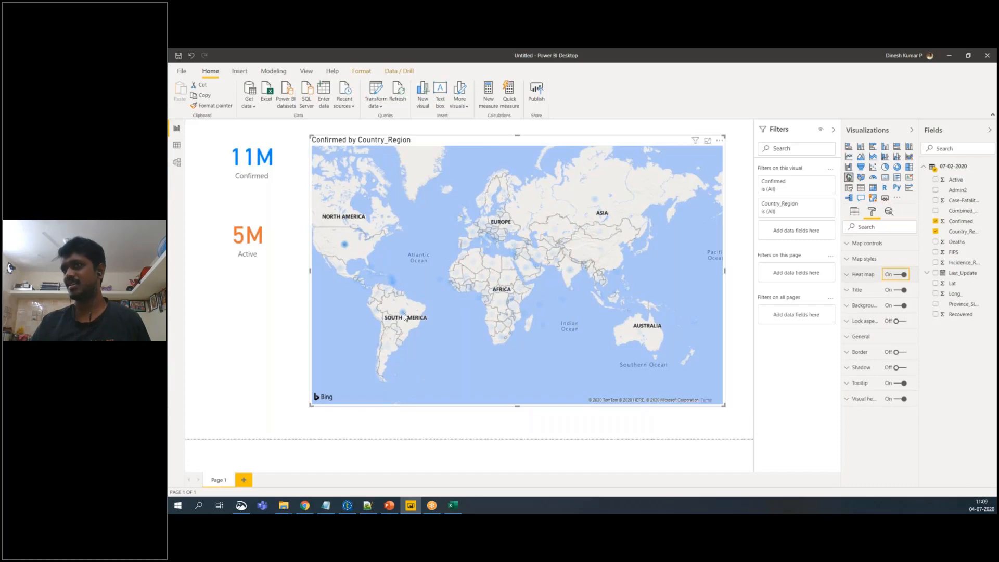
left_click(897, 274)
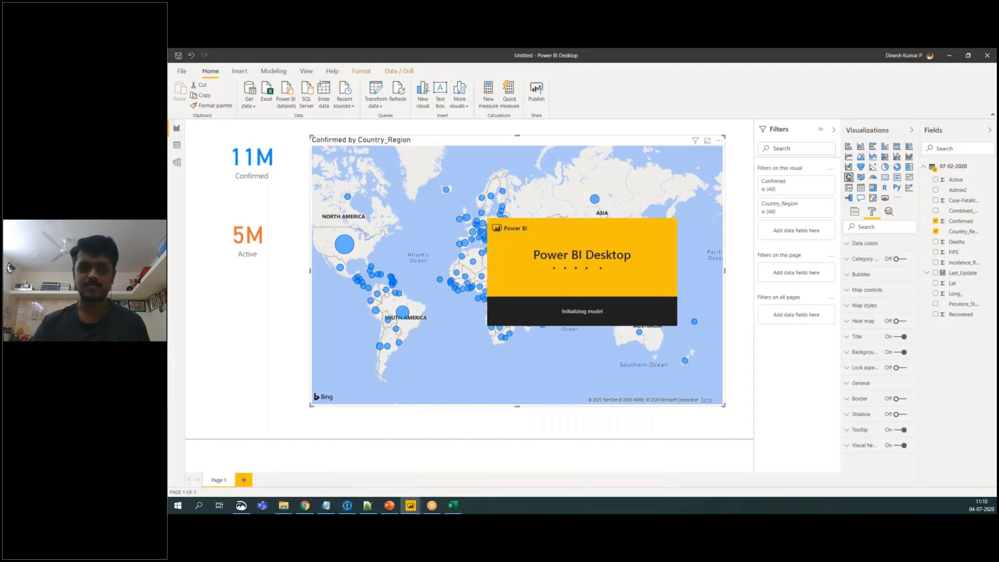
key("alt+Tab")
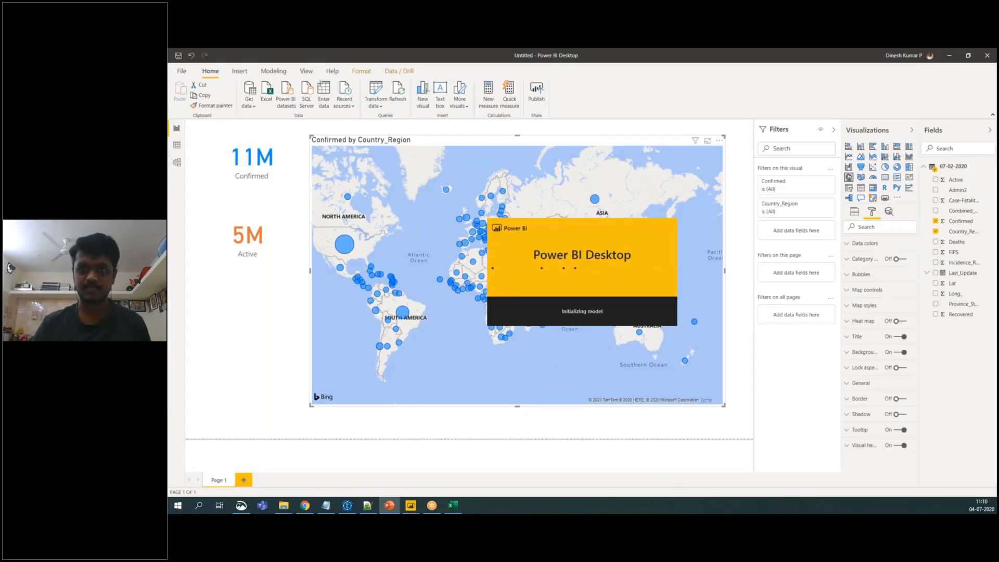